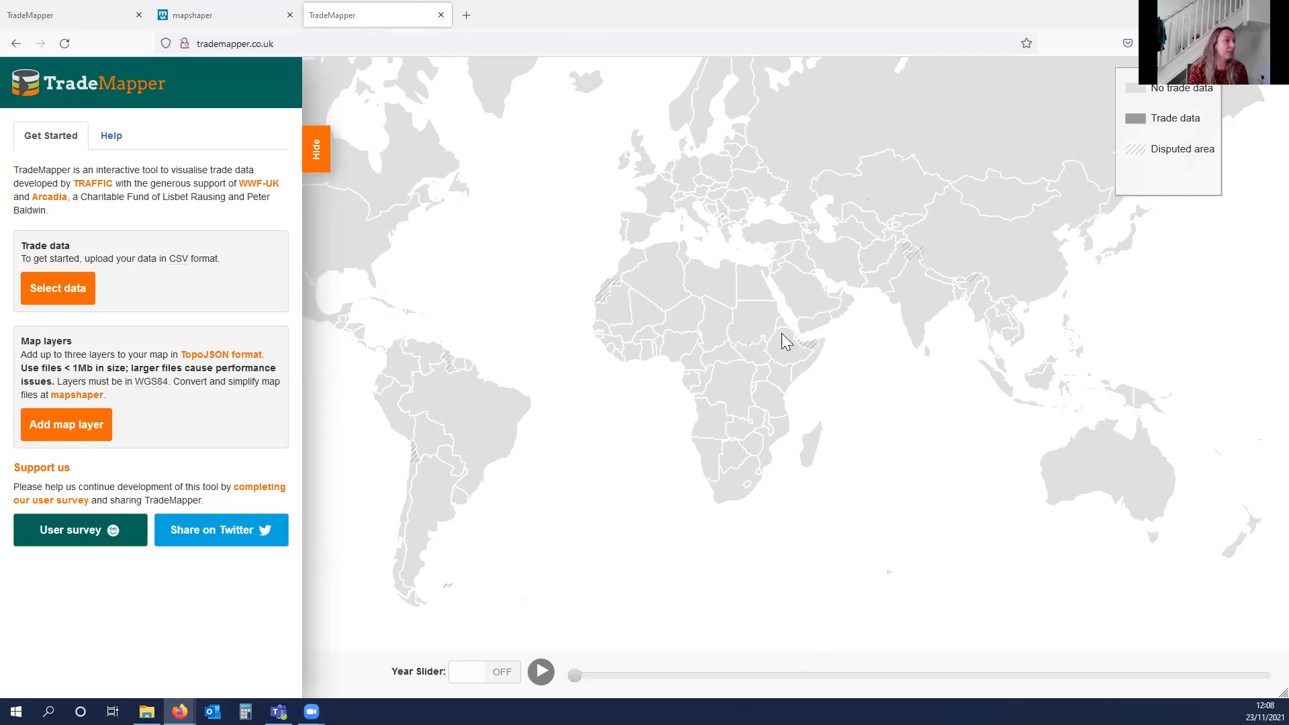
Load the trade data file Strawberry_poison_frog_2015_2019 from the Tutorial folder.
{"action": "left_click", "coordinate": [58, 304]}
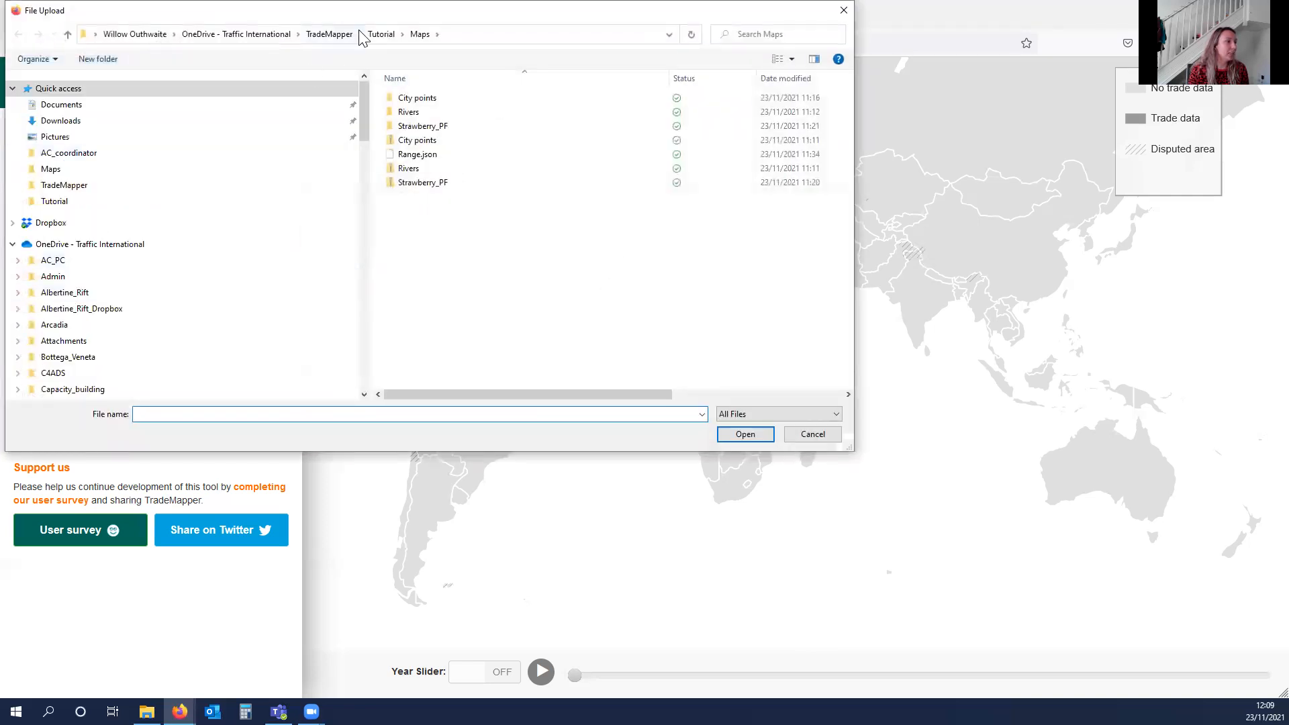
{"action": "left_click", "coordinate": [382, 34]}
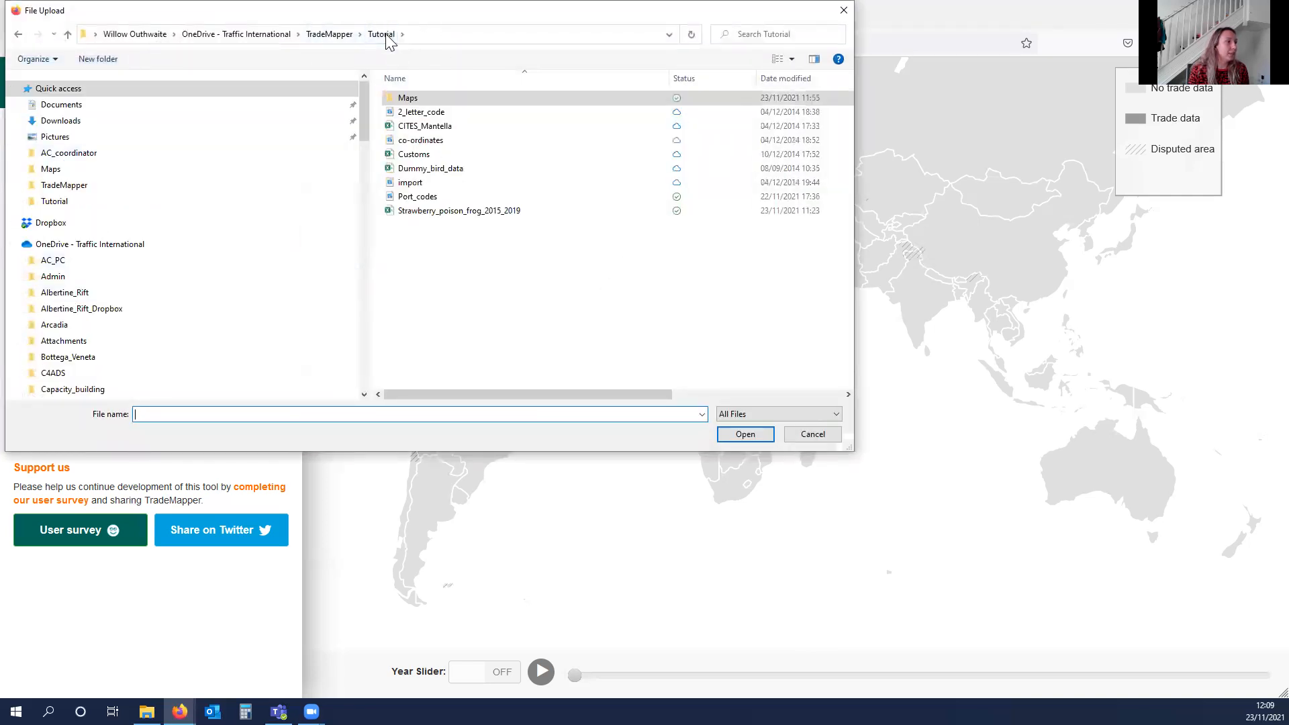
{"action": "double_click", "coordinate": [460, 211]}
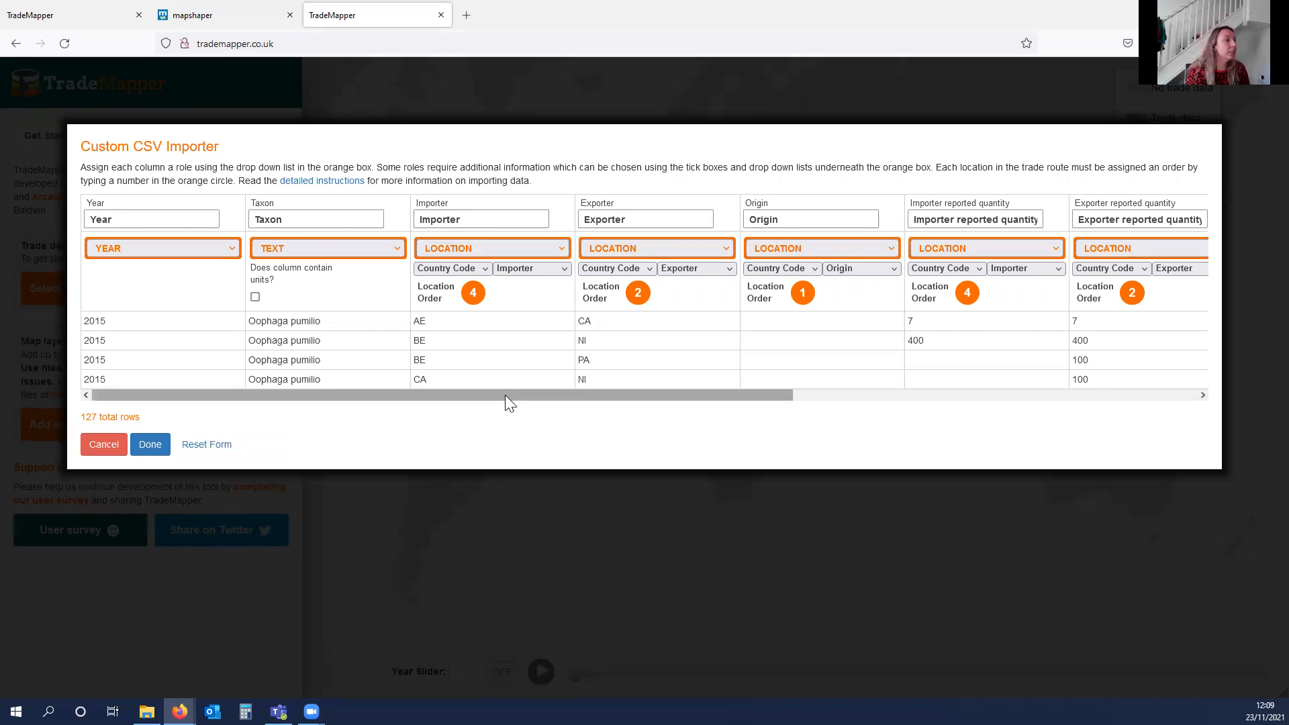
Set the location order of the Importer column to 3 in the CSV importer.
{"action": "left_click_drag", "start_coordinate": [507, 394], "coordinate": [656, 395]}
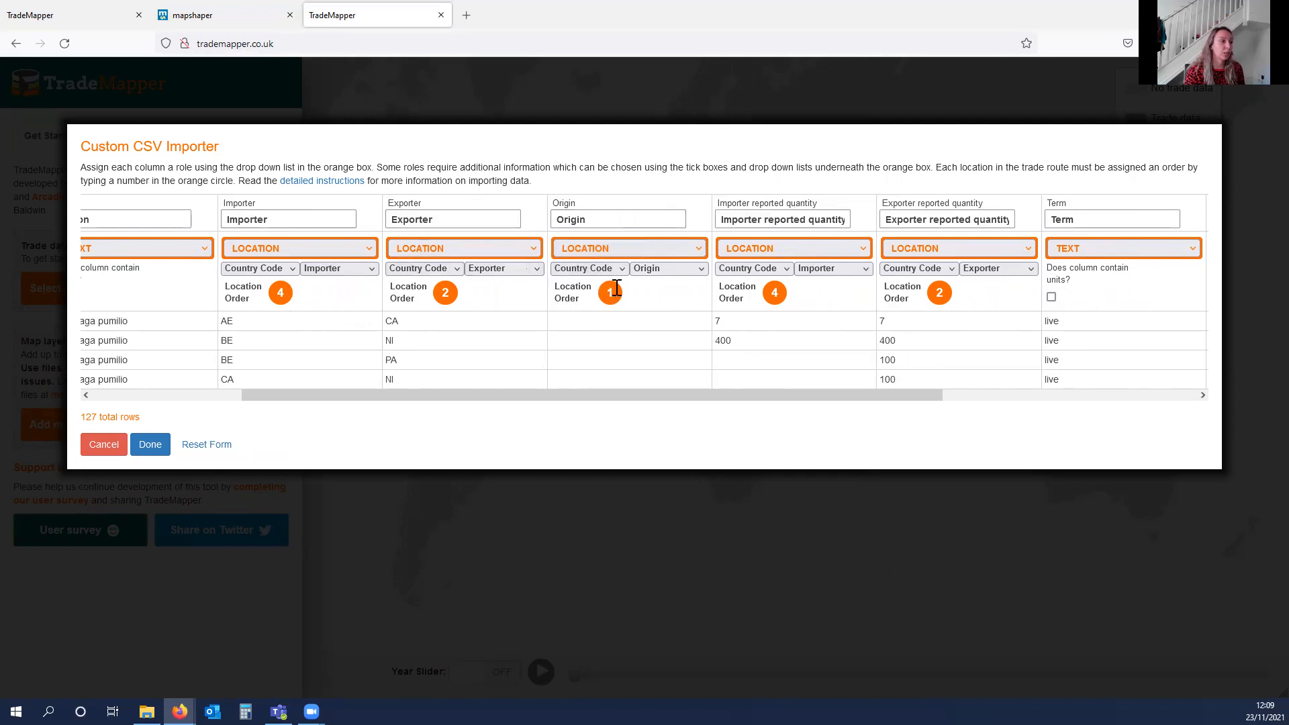
{"action": "left_click", "coordinate": [445, 292]}
{"action": "left_click", "coordinate": [284, 291]}
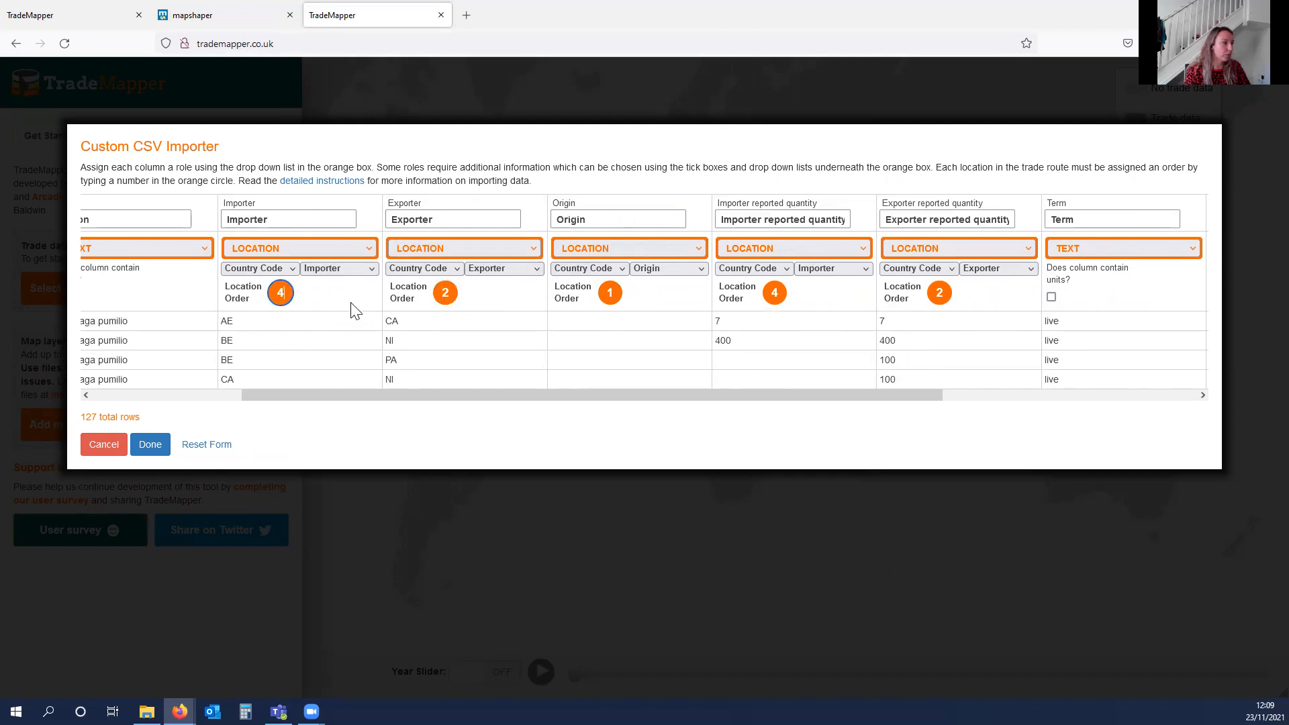
{"action": "double_click", "coordinate": [282, 294]}
{"action": "type", "text": "3"}
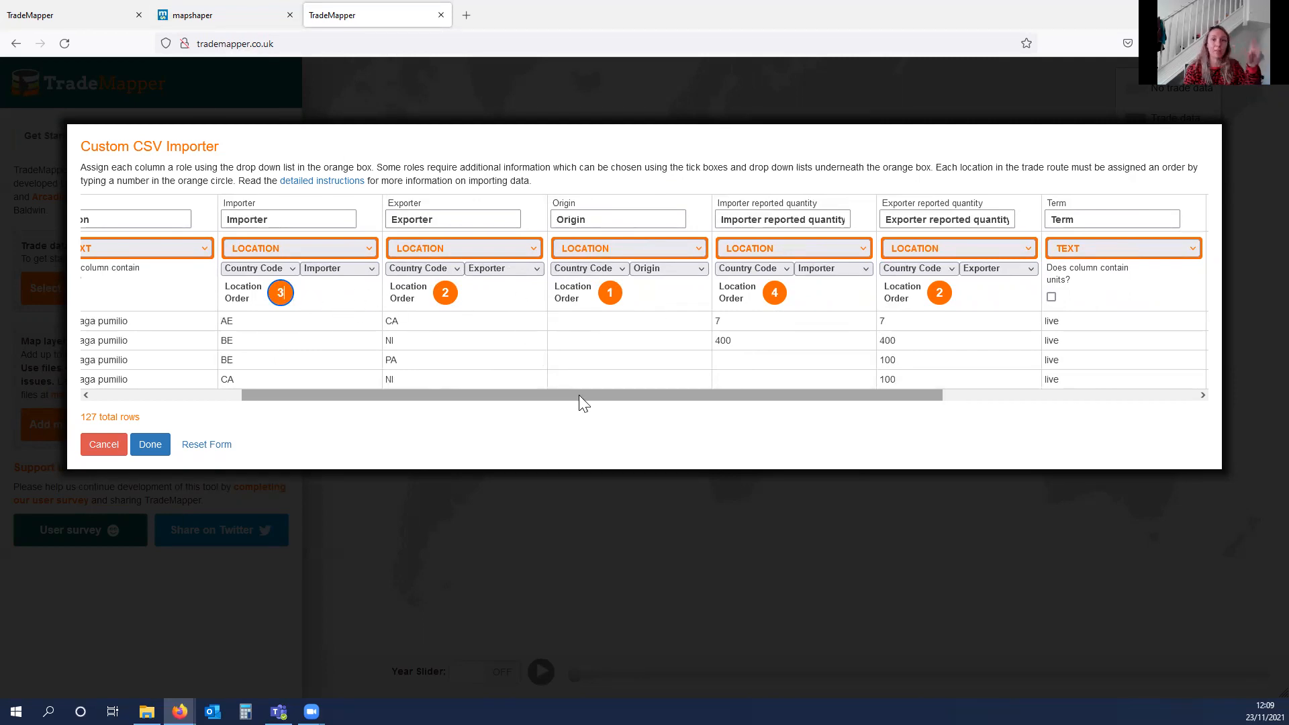
Assign the Quantity role to the Importer reported quantity and Exporter reported quantity columns and complete the CSV import.
{"action": "left_click_drag", "start_coordinate": [590, 403], "coordinate": [796, 413]}
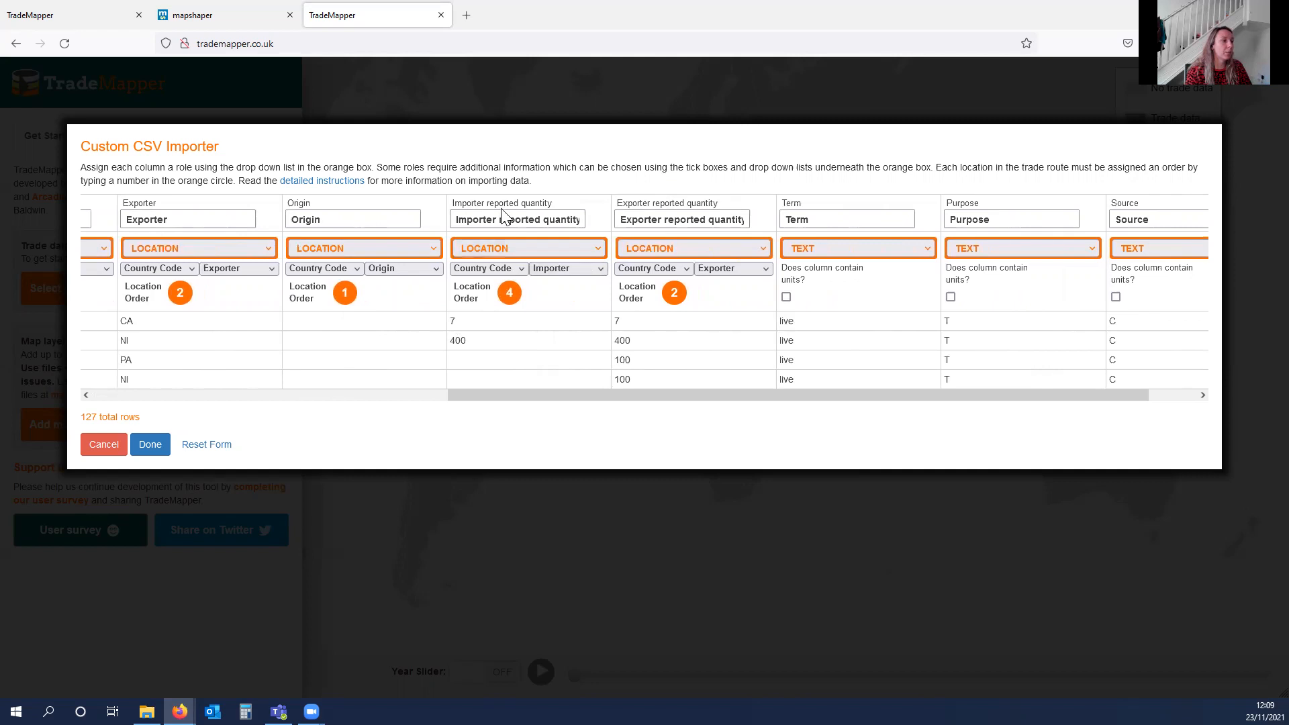
{"action": "left_click", "coordinate": [481, 220]}
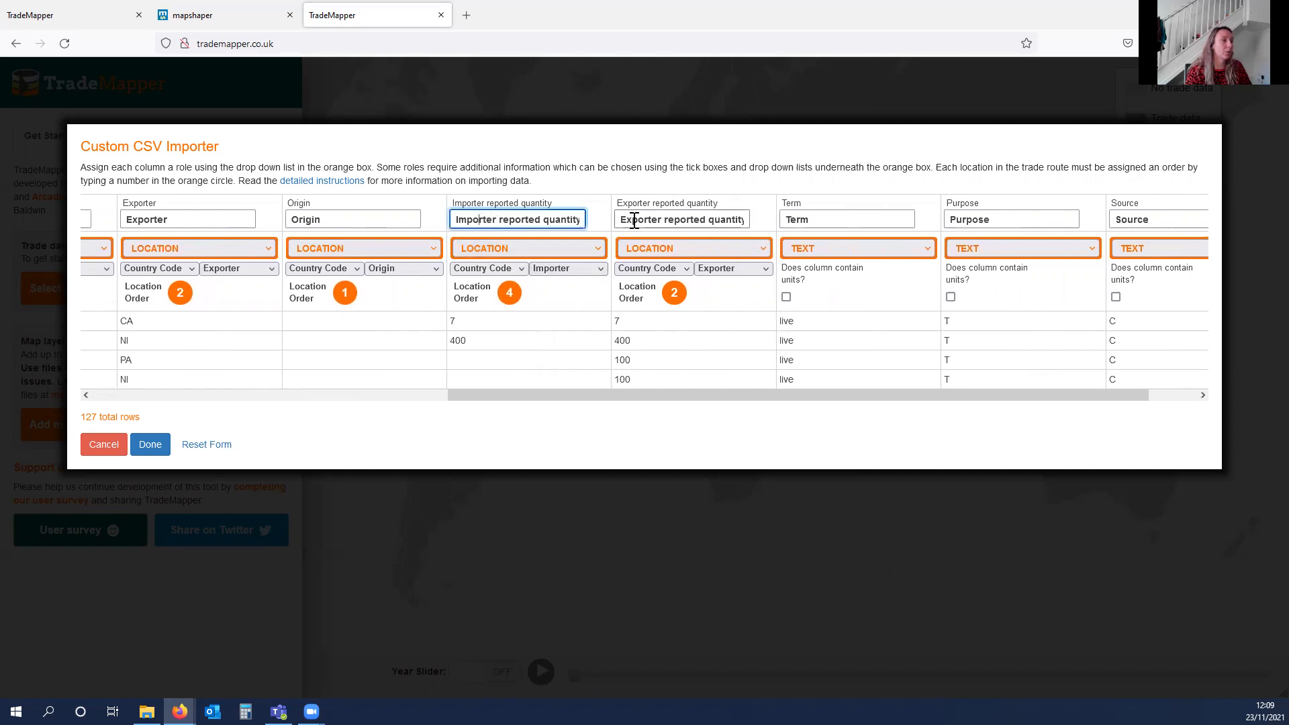
{"action": "left_click", "coordinate": [568, 250]}
{"action": "left_click", "coordinate": [540, 318]}
{"action": "left_click", "coordinate": [649, 251]}
{"action": "left_click", "coordinate": [642, 320]}
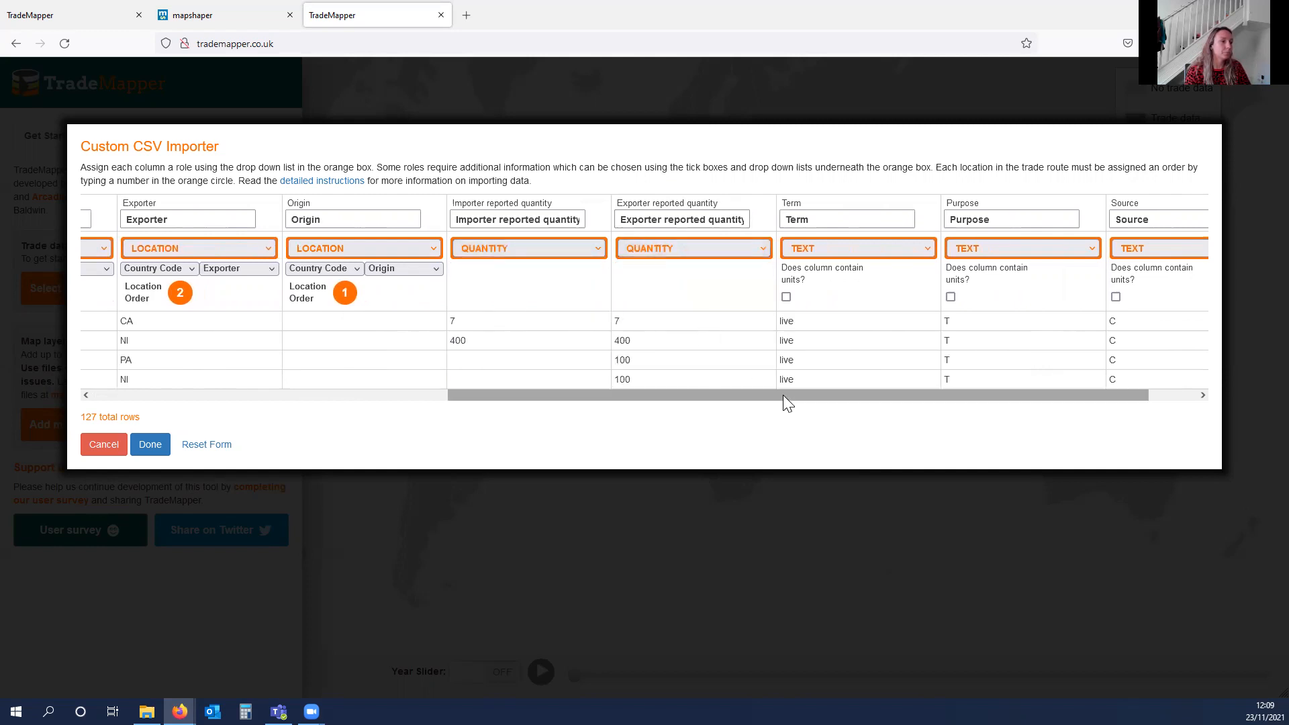
{"action": "left_click_drag", "start_coordinate": [783, 395], "coordinate": [1243, 293]}
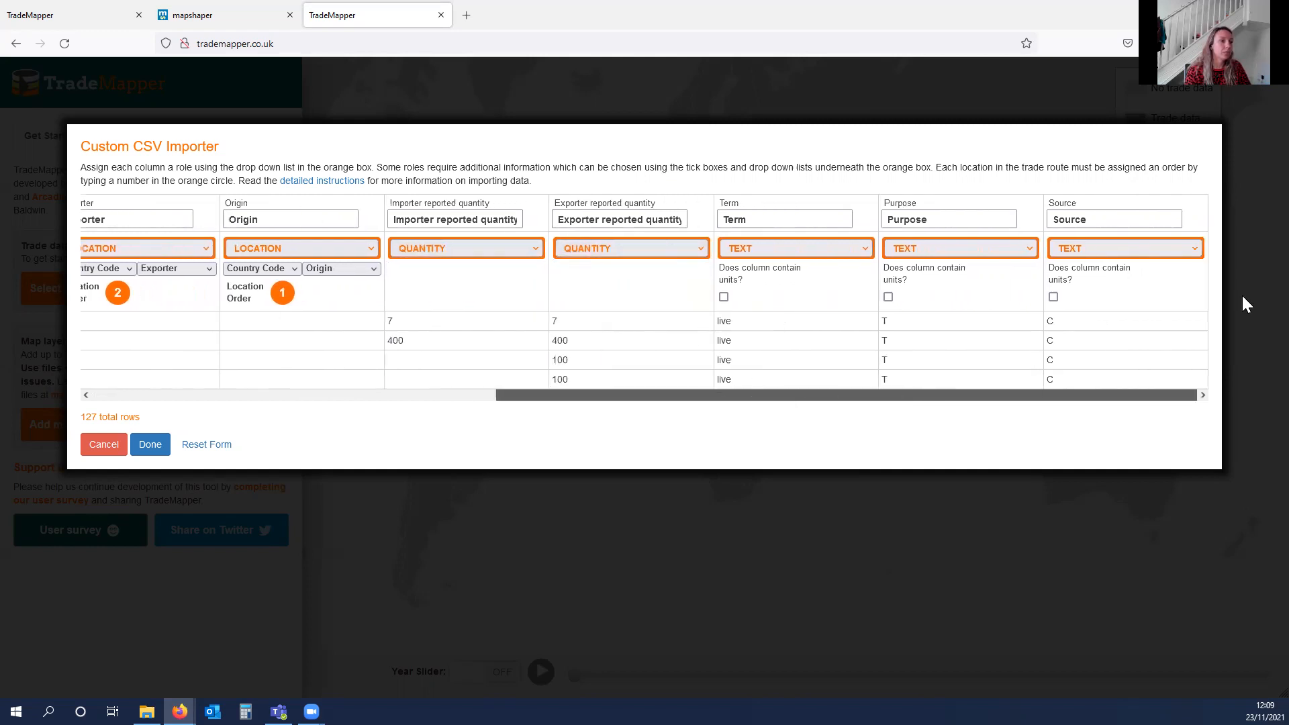
{"action": "left_click", "coordinate": [152, 446]}
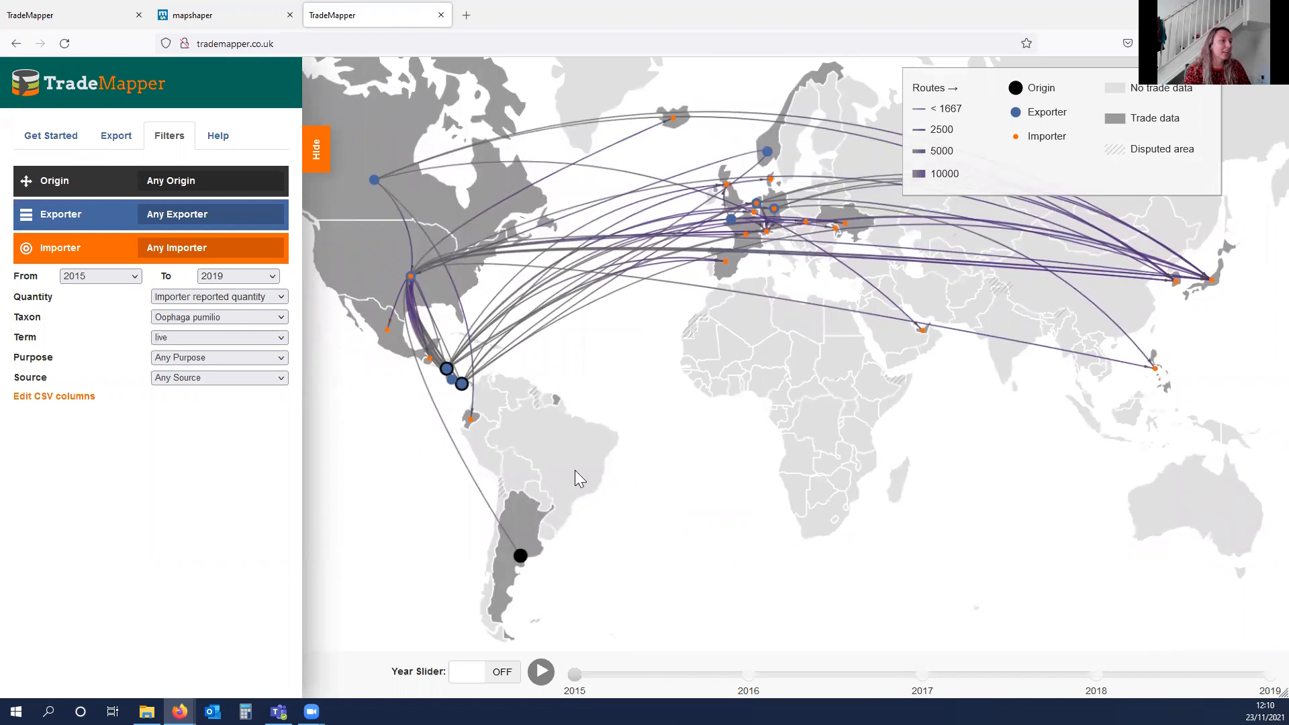
Add the Range.json file from the Tutorial folder's Maps subfolder as a map layer.
{"action": "left_click", "coordinate": [51, 135]}
{"action": "left_click", "coordinate": [803, 305]}
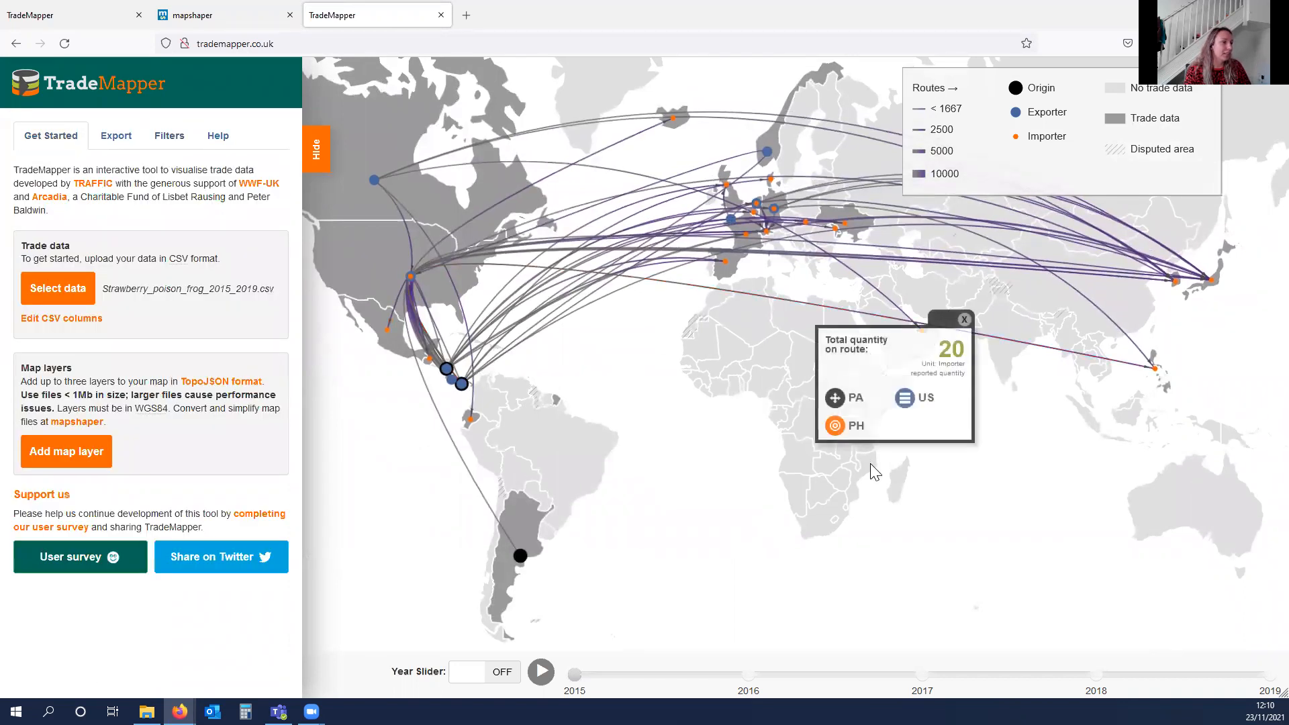
{"action": "left_click", "coordinate": [78, 463]}
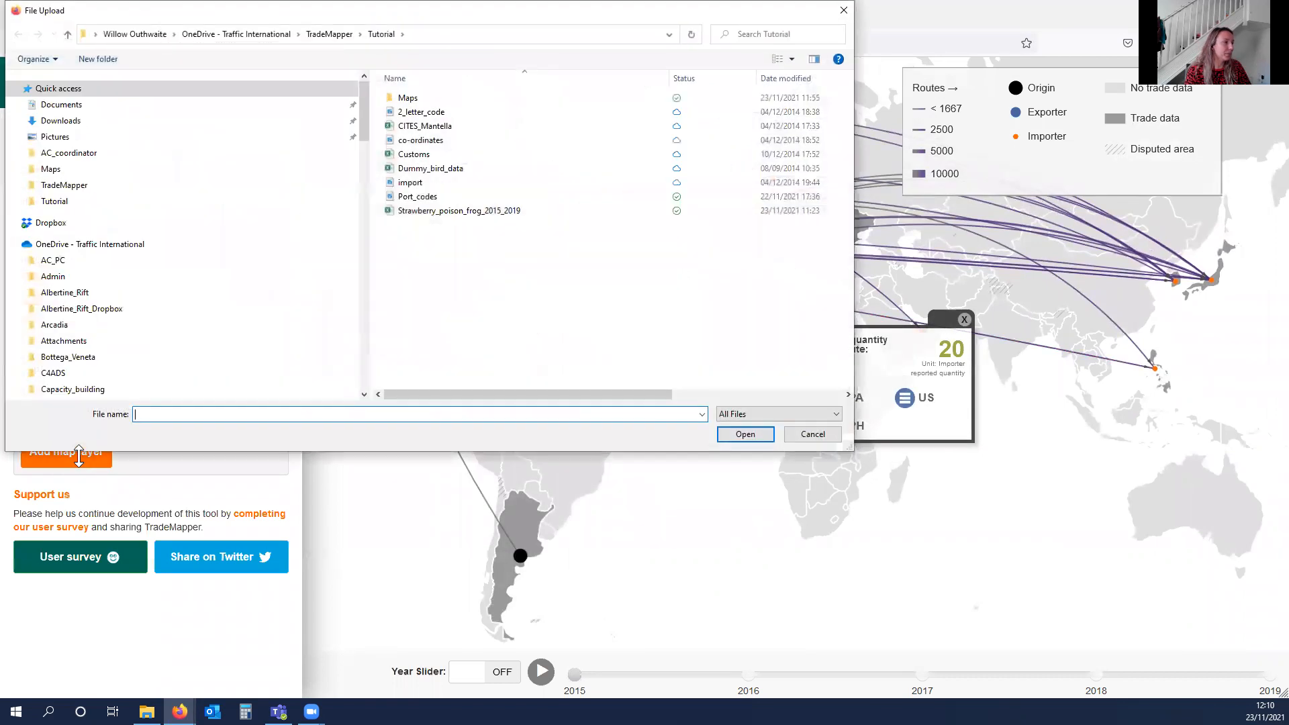
{"action": "double_click", "coordinate": [412, 101]}
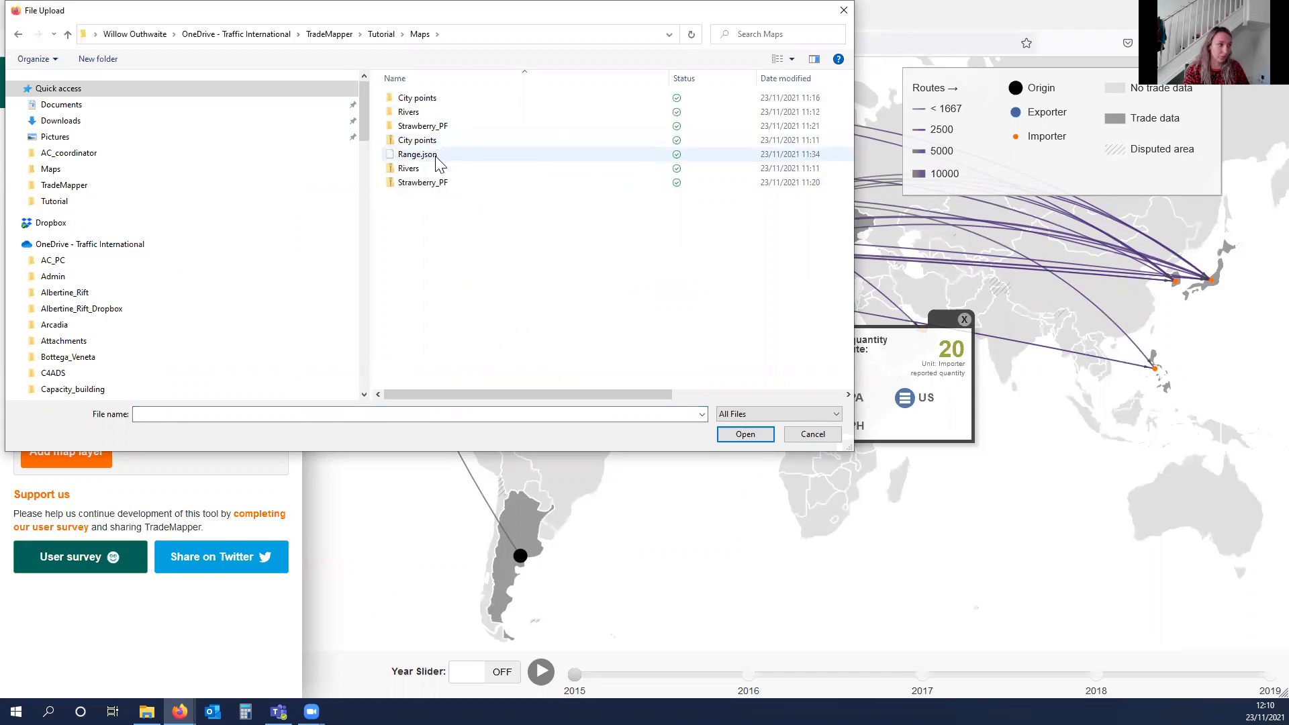
{"action": "double_click", "coordinate": [435, 156]}
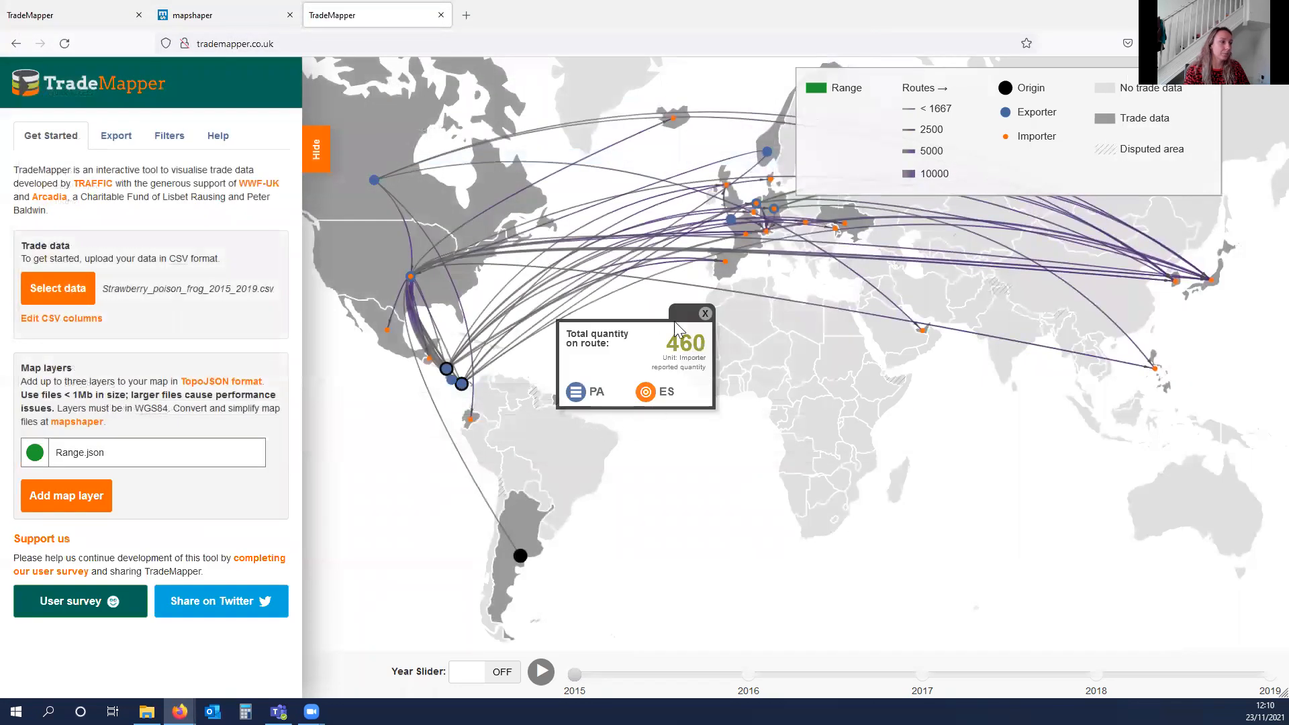
Examine the green Range layer in Central America against the exporting countries and their trade routes.
{"action": "left_click", "coordinate": [705, 315]}
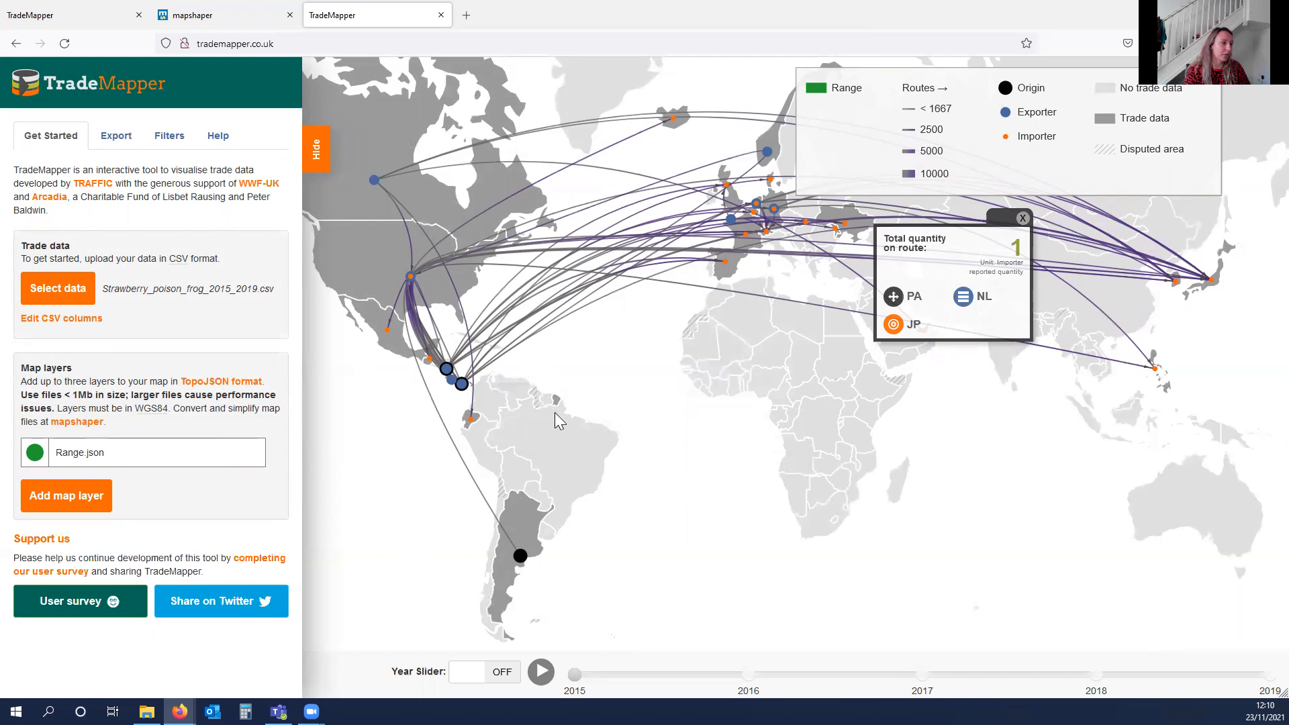
{"action": "scroll", "coordinate": [602, 394], "scroll_direction": "up", "scroll_amount": 1}
{"action": "scroll", "coordinate": [583, 435], "scroll_direction": "up", "scroll_amount": 1}
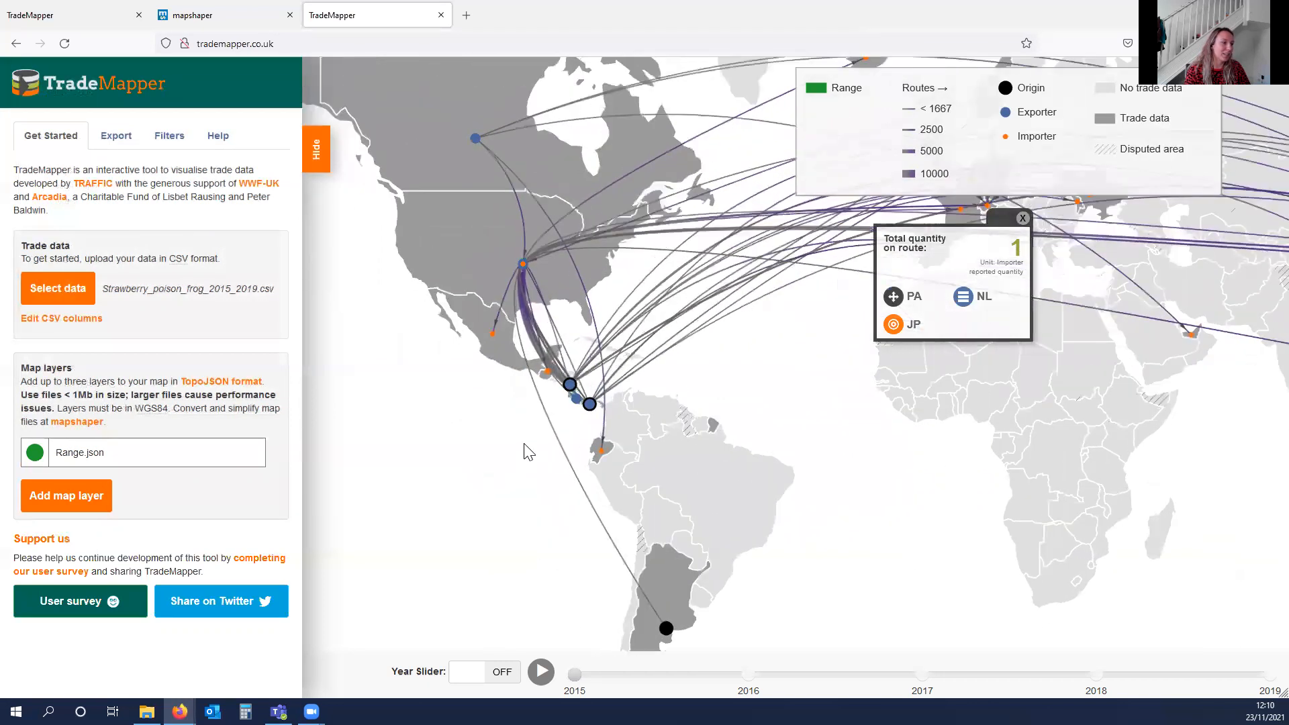
{"action": "scroll", "coordinate": [562, 443], "scroll_direction": "up", "scroll_amount": 3}
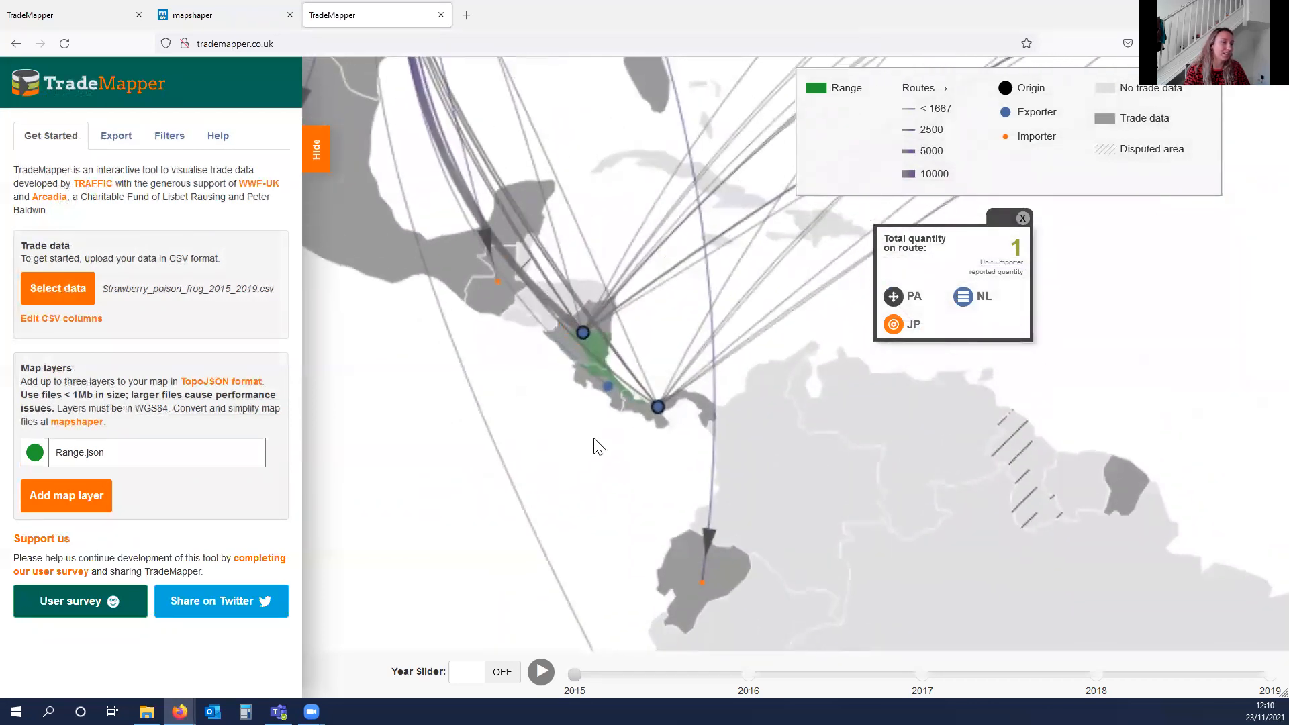
{"action": "scroll", "coordinate": [597, 457], "scroll_direction": "up", "scroll_amount": 1}
{"action": "scroll", "coordinate": [590, 444], "scroll_direction": "up", "scroll_amount": 1}
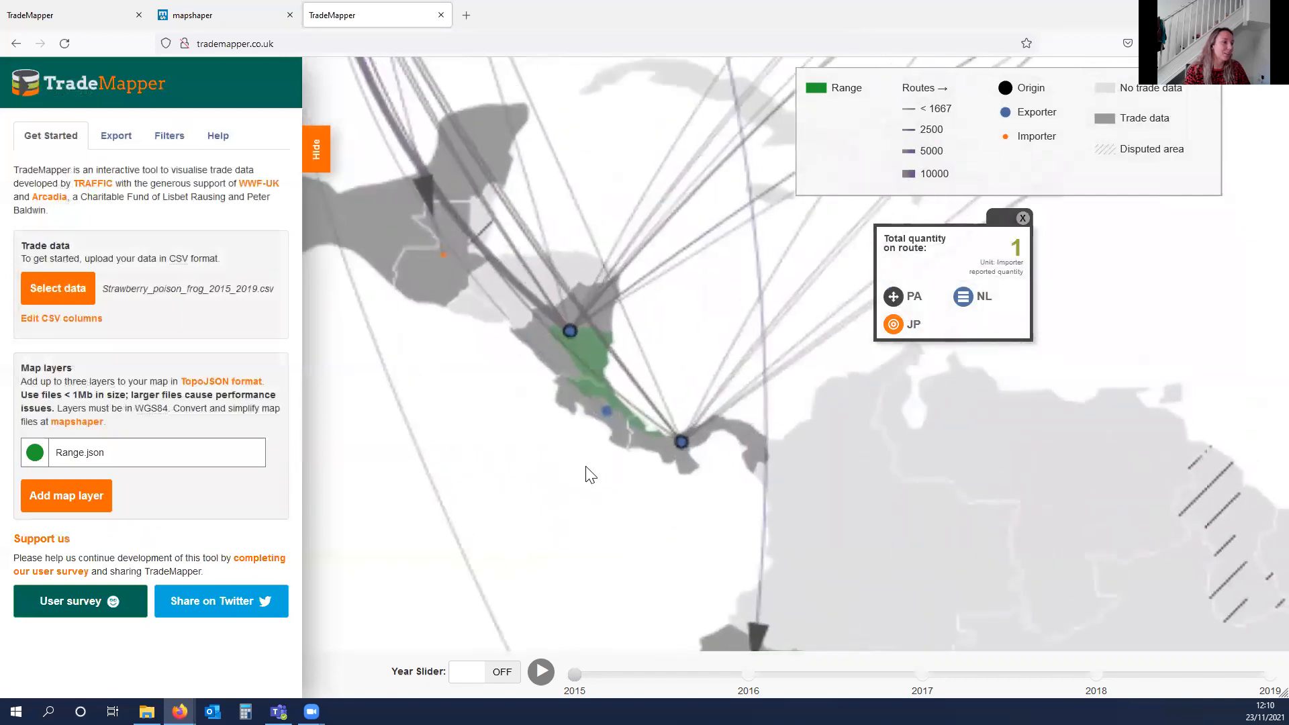
{"action": "left_click", "coordinate": [592, 354]}
{"action": "left_click", "coordinate": [739, 383]}
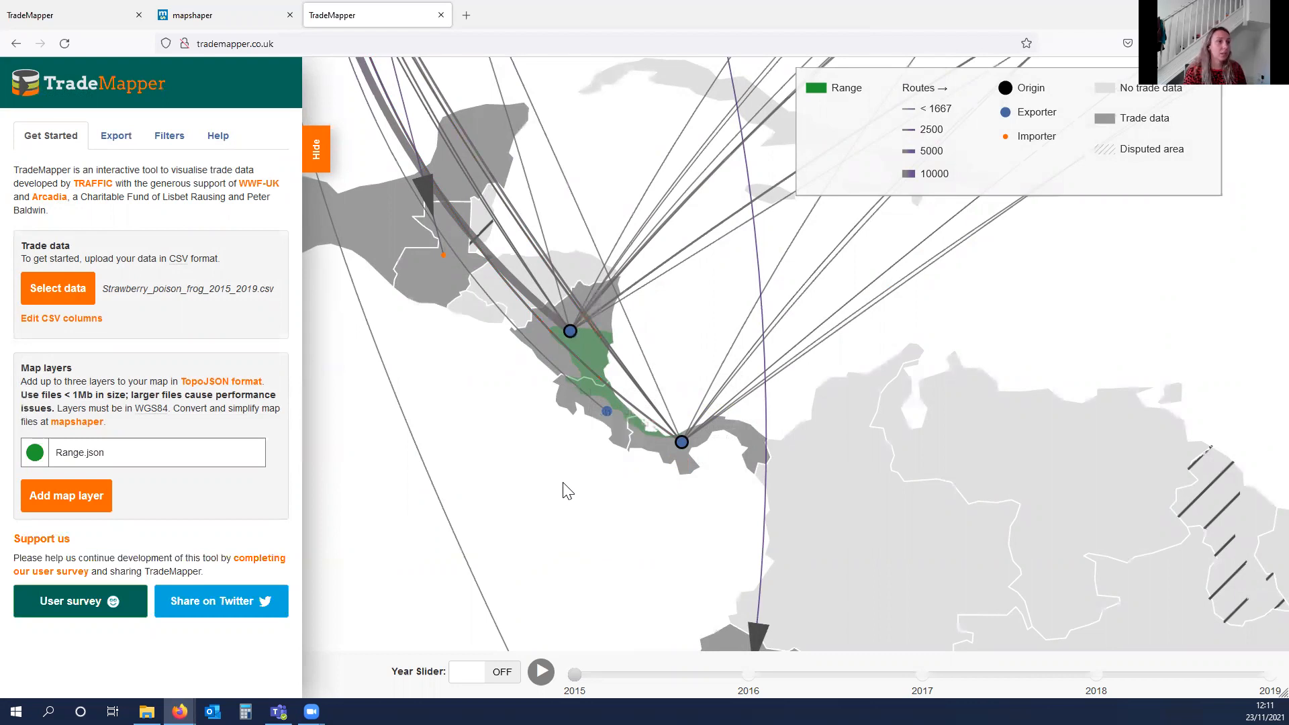
{"action": "scroll", "coordinate": [567, 497], "scroll_direction": "down", "scroll_amount": 1}
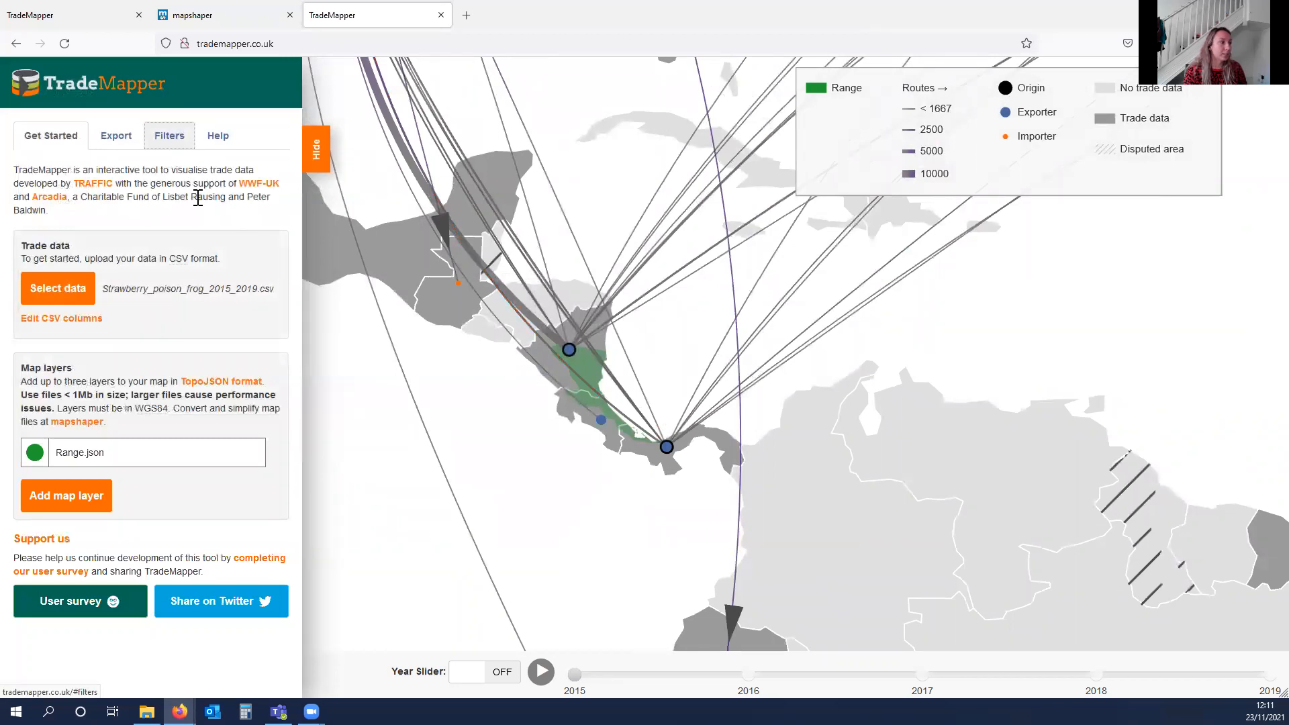
Filter the mapped trade routes to source W.
{"action": "left_click", "coordinate": [172, 140]}
{"action": "scroll", "coordinate": [544, 498], "scroll_direction": "down", "scroll_amount": 3}
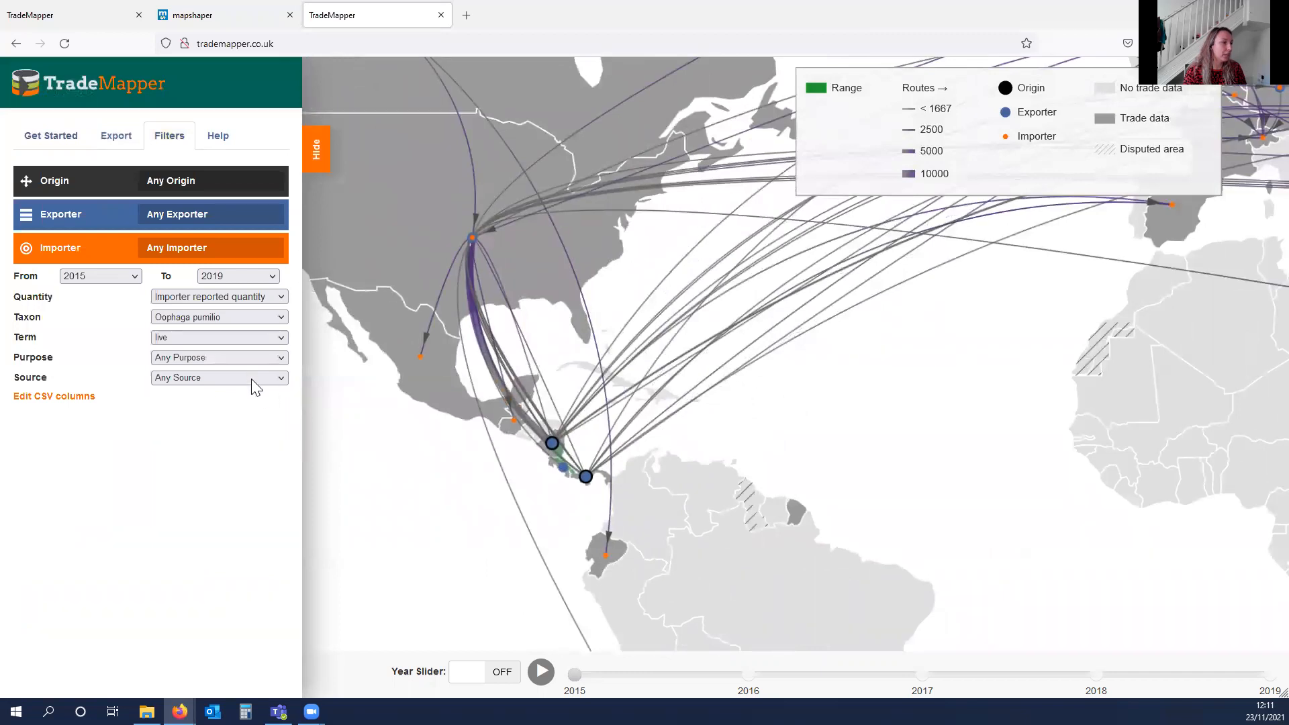
{"action": "left_click", "coordinate": [251, 379]}
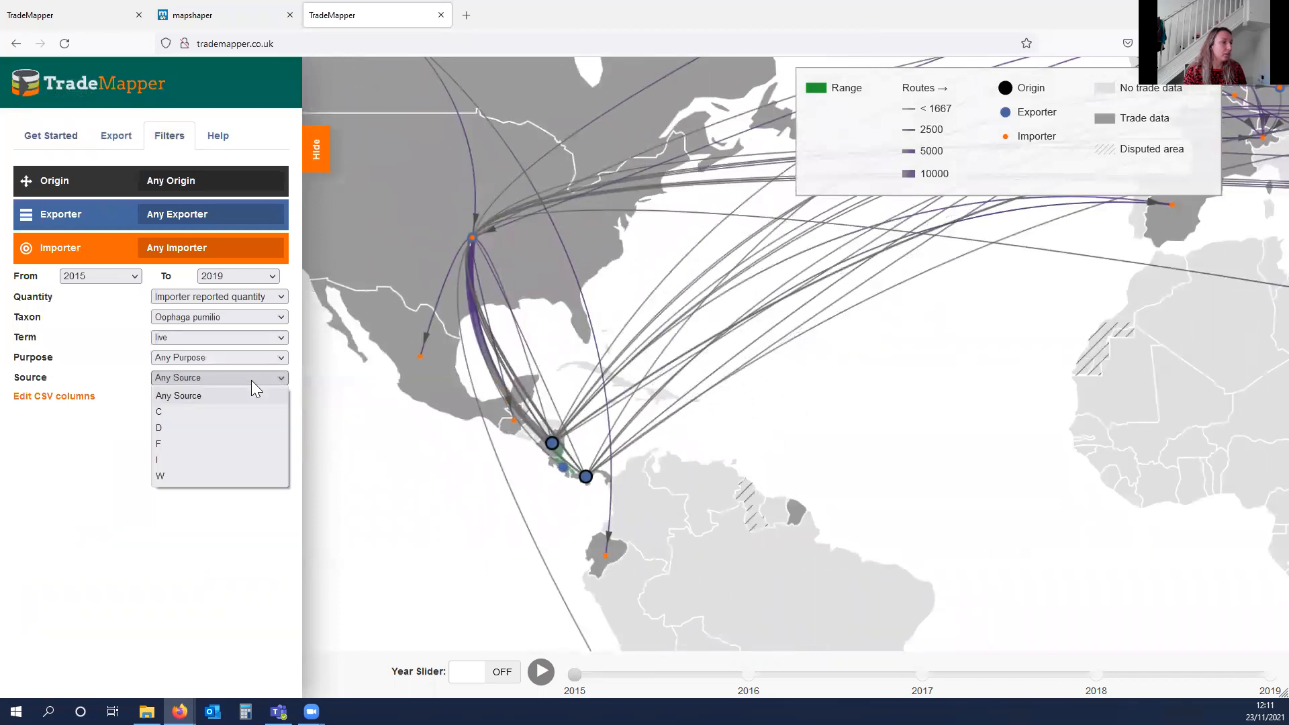
{"action": "left_click", "coordinate": [202, 475]}
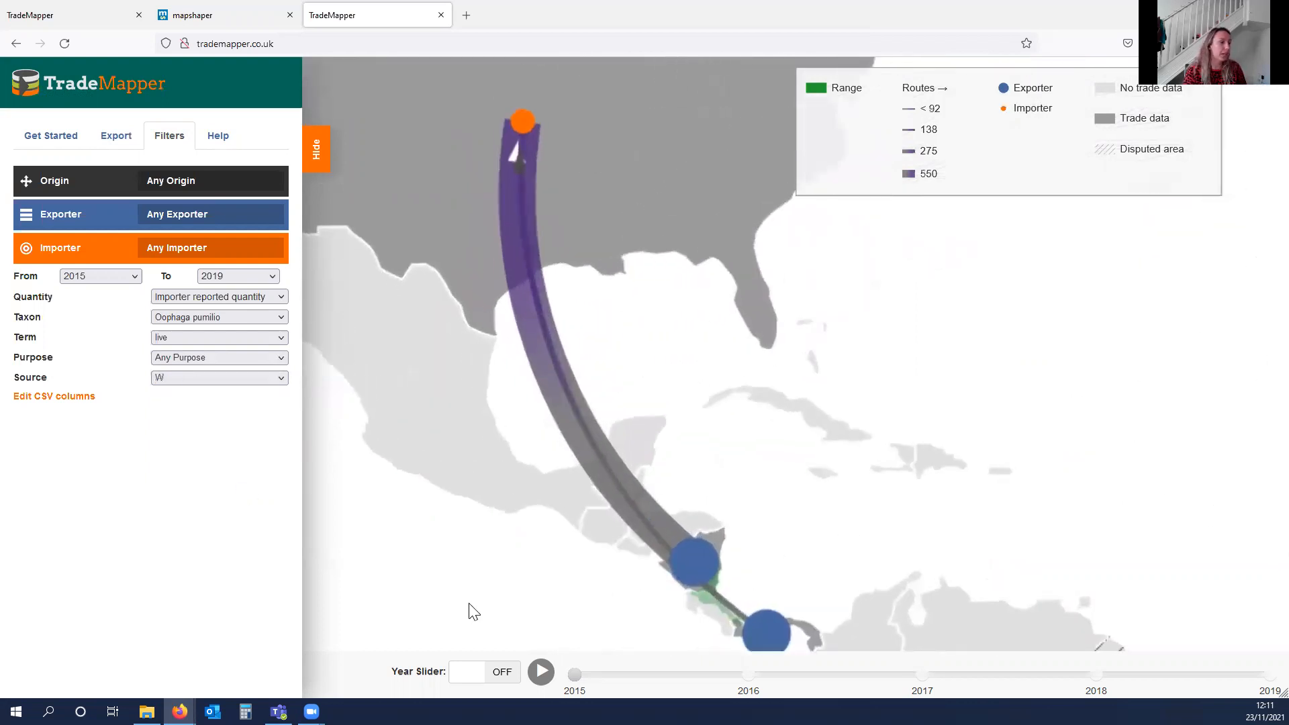
Inspect the route from Nicaragua to the United States for its traded quantity and its start relative to the range area.
{"action": "scroll", "coordinate": [493, 538], "scroll_direction": "down", "scroll_amount": 3}
{"action": "scroll", "coordinate": [505, 548], "scroll_direction": "up", "scroll_amount": 1}
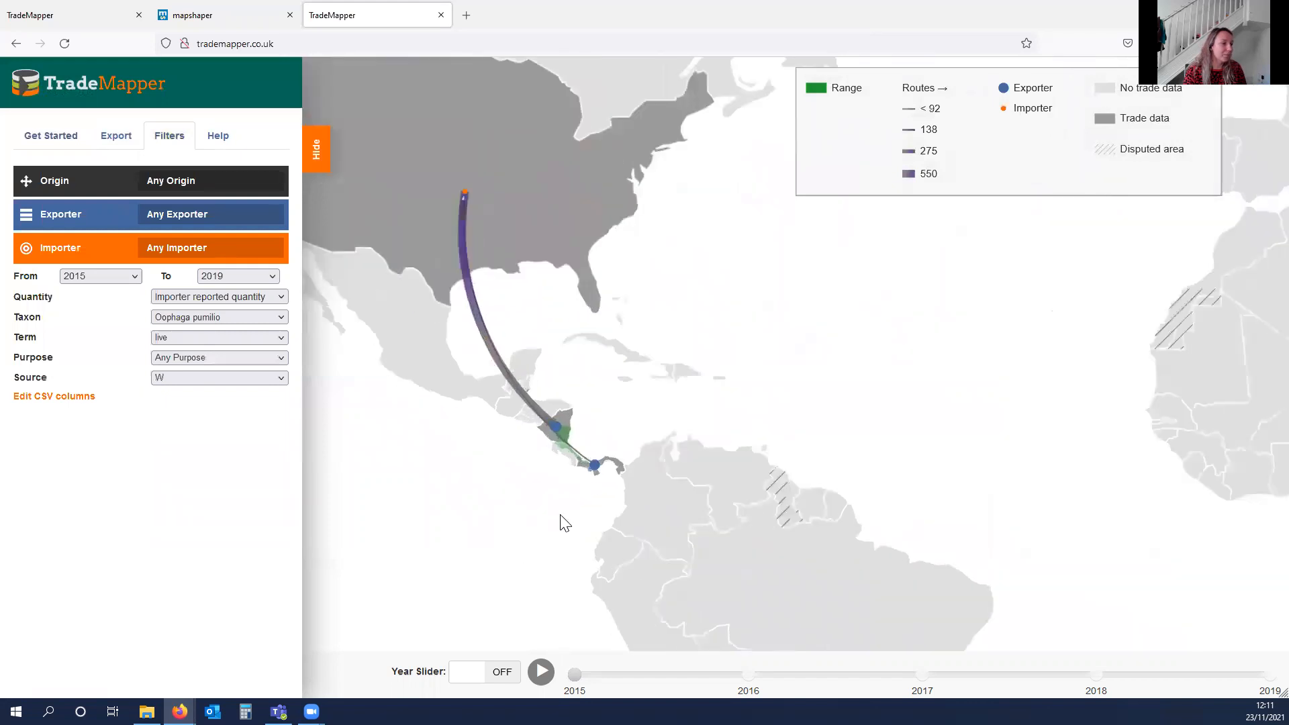
{"action": "scroll", "coordinate": [564, 520], "scroll_direction": "up", "scroll_amount": 2}
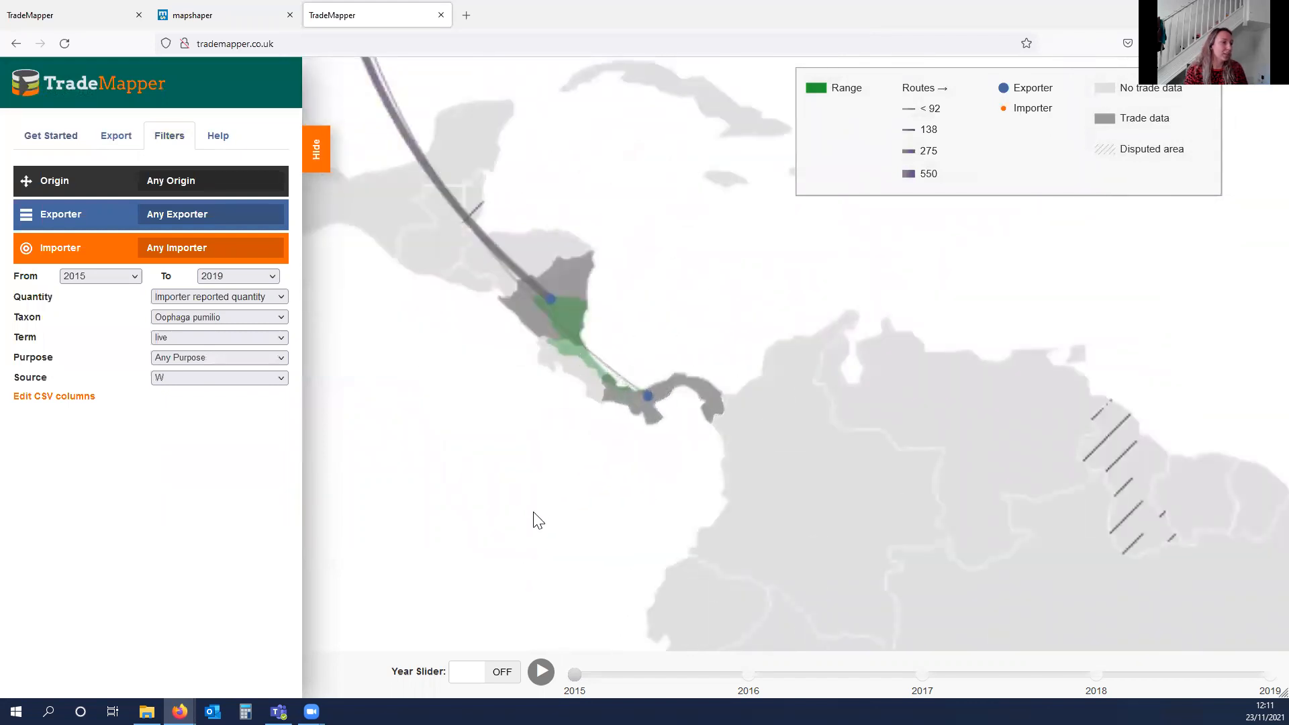
{"action": "left_click", "coordinate": [574, 282]}
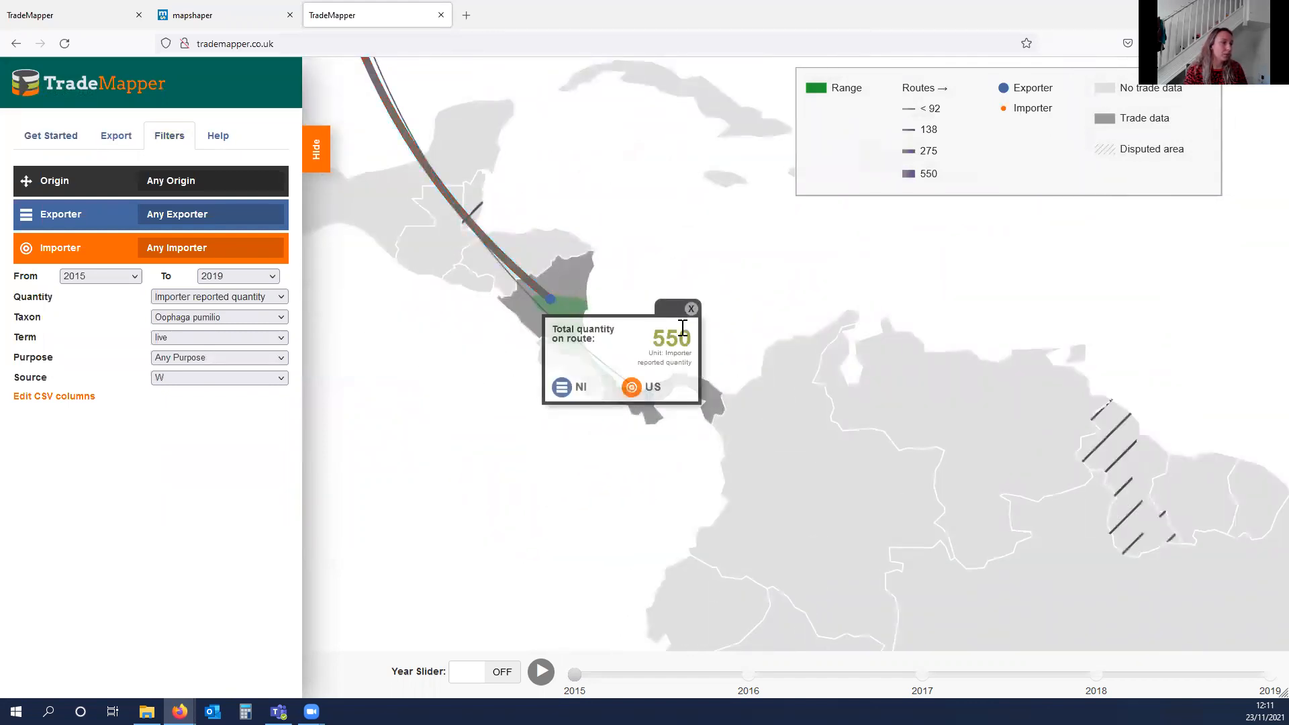
{"action": "left_click", "coordinate": [691, 308]}
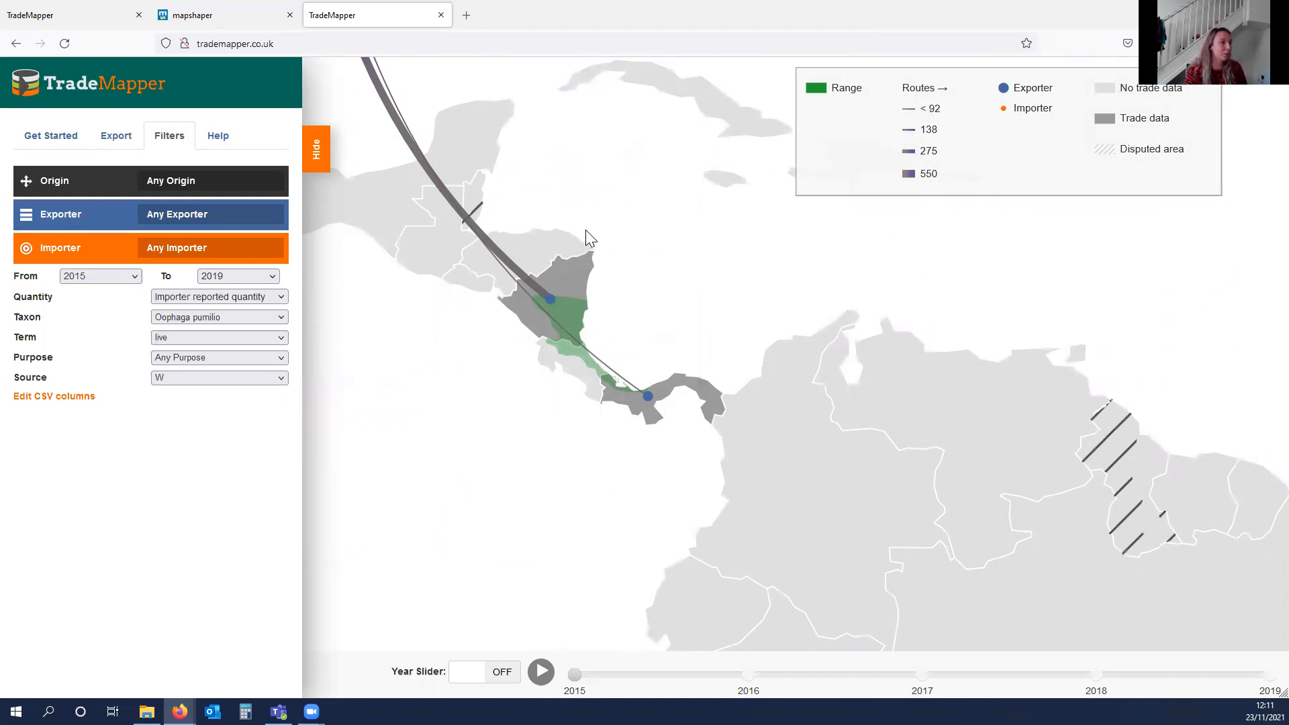
{"action": "left_click", "coordinate": [537, 291]}
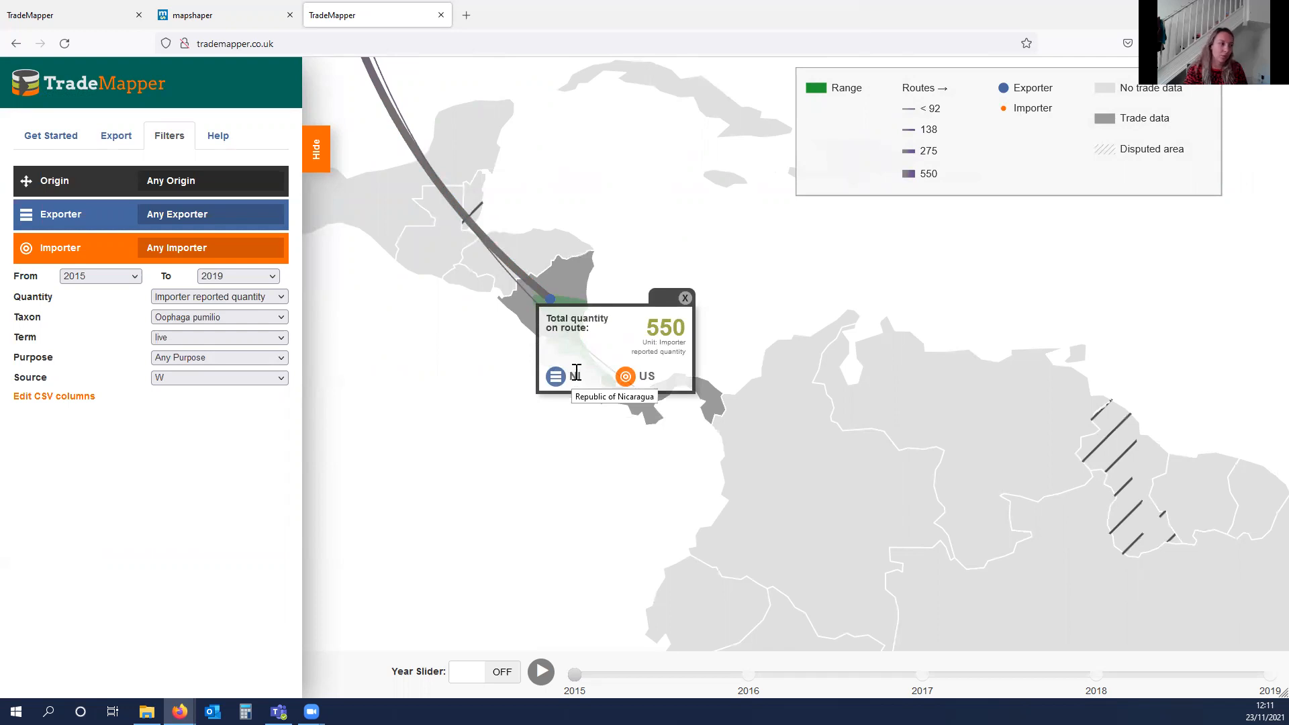
{"action": "left_click", "coordinate": [686, 299]}
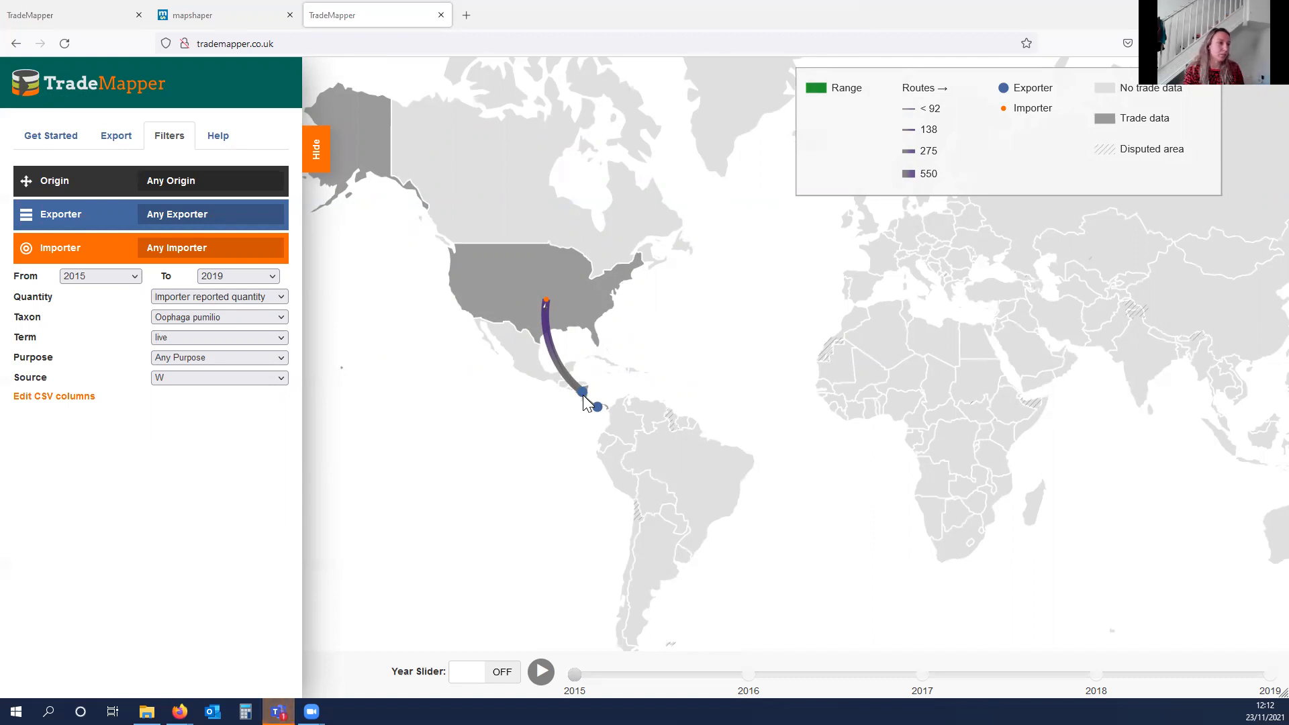
Filter the trade routes to source C and hide the side panel to give the map the full width.
{"action": "left_click", "coordinate": [253, 380]}
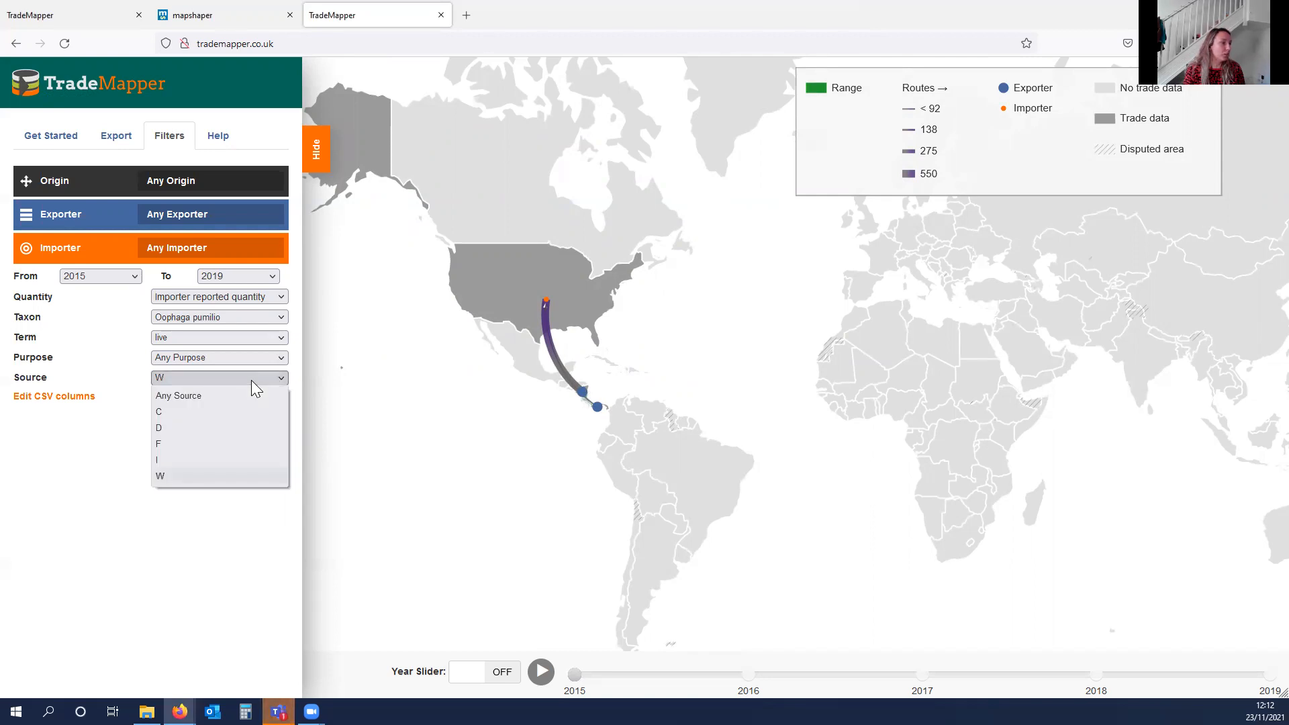
{"action": "left_click", "coordinate": [229, 411]}
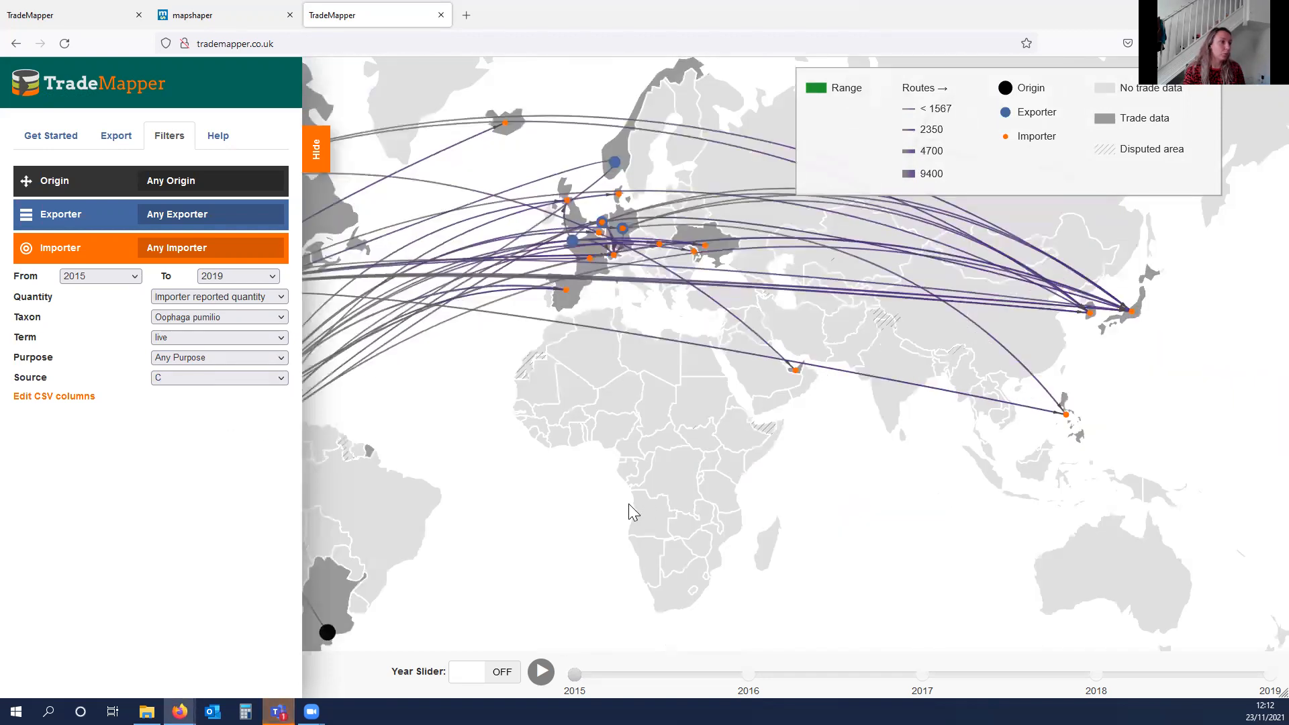
{"action": "left_click", "coordinate": [317, 149]}
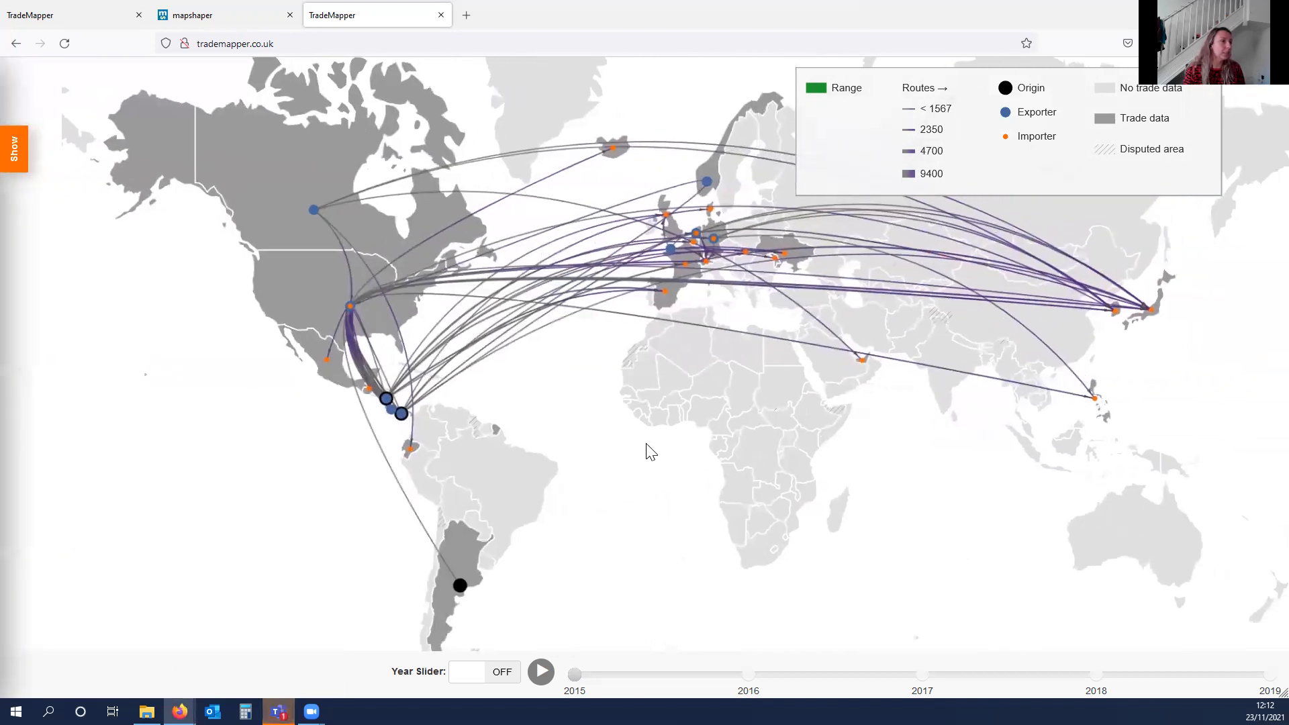
View the total quantity for the route from Canada (CA) to Ecuador (EC), and close its details.
{"action": "left_click", "coordinate": [379, 421]}
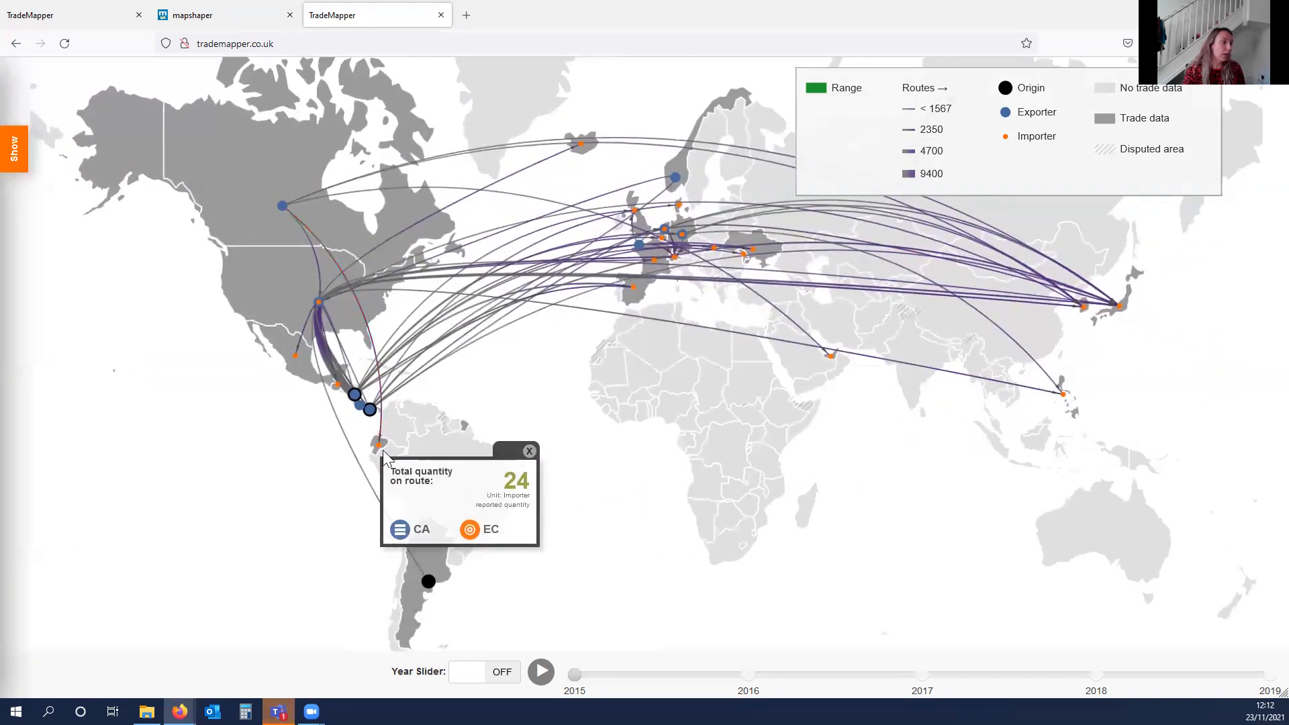
{"action": "left_click", "coordinate": [529, 452]}
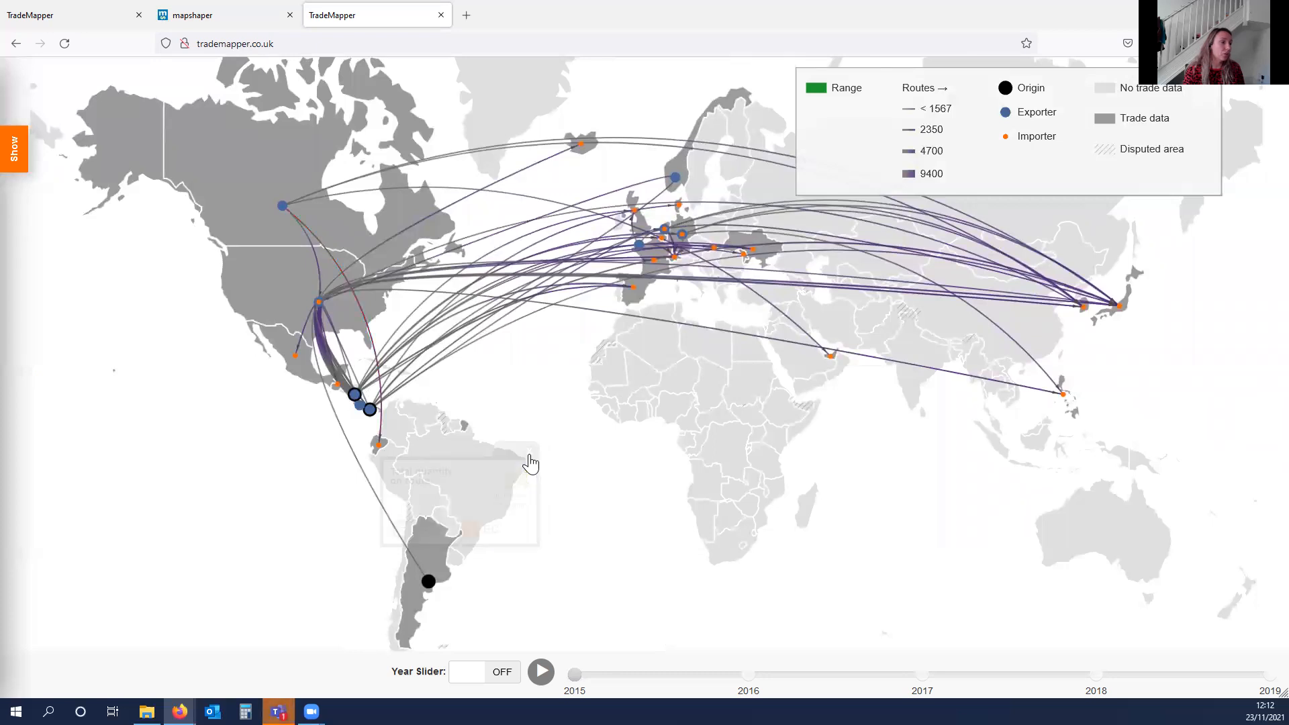
Examine the source C trade routes around Panama and Europe, including the total quantity from Jersey (JE) to the United Kingdom (GB).
{"action": "left_click", "coordinate": [374, 410]}
{"action": "left_click", "coordinate": [373, 409]}
{"action": "left_click", "coordinate": [522, 417]}
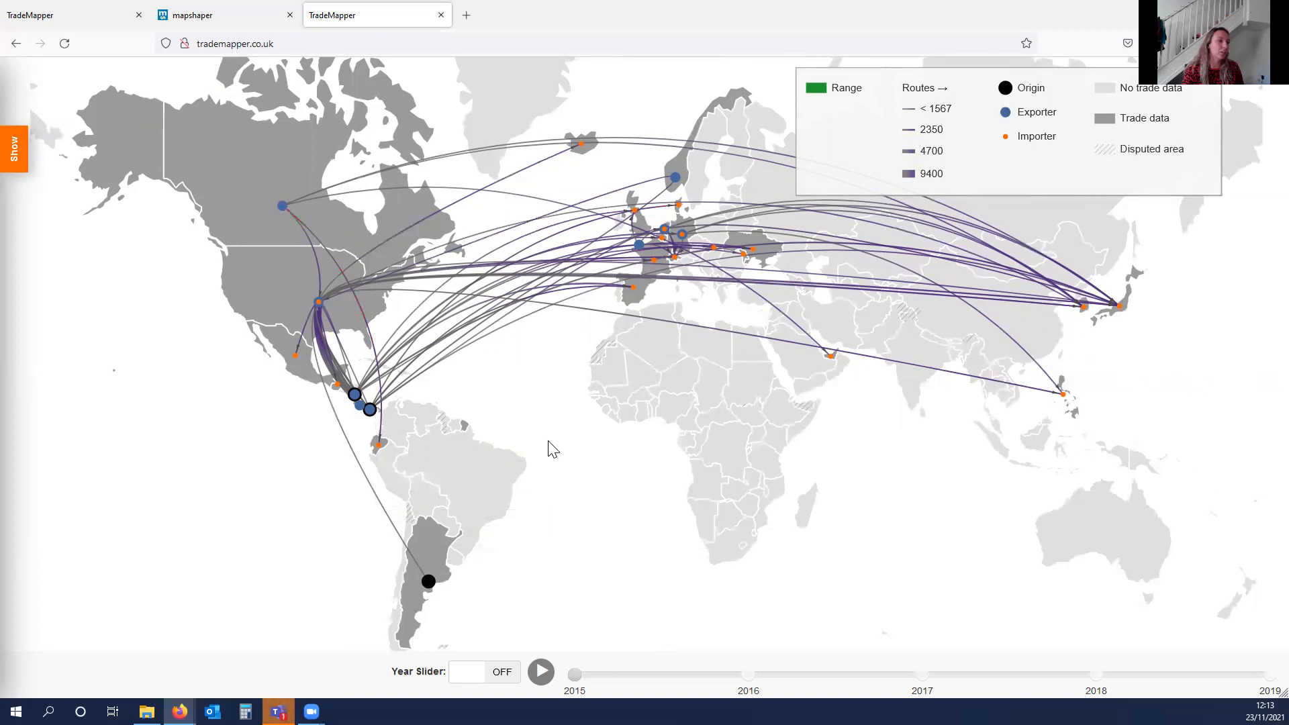
{"action": "scroll", "coordinate": [548, 448], "scroll_direction": "up", "scroll_amount": 3}
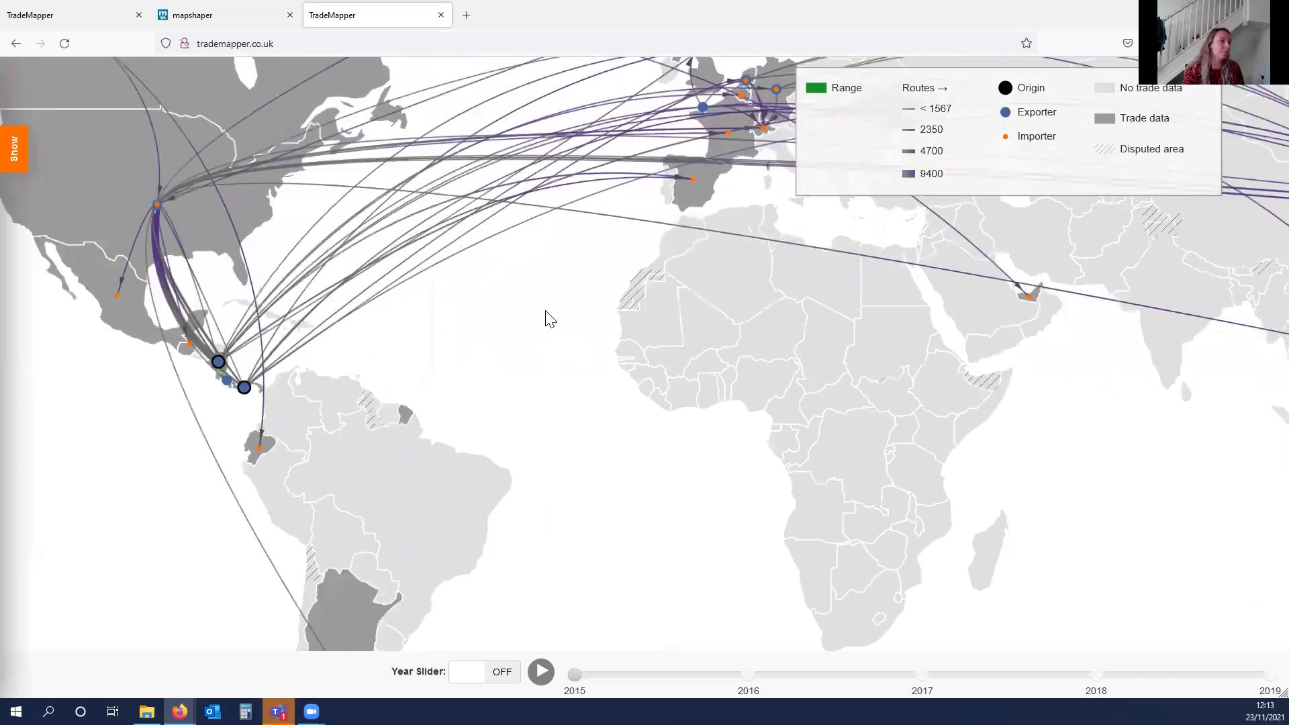
{"action": "scroll", "coordinate": [516, 497], "scroll_direction": "up", "scroll_amount": 2}
{"action": "left_click_drag", "start_coordinate": [515, 497], "coordinate": [475, 538]}
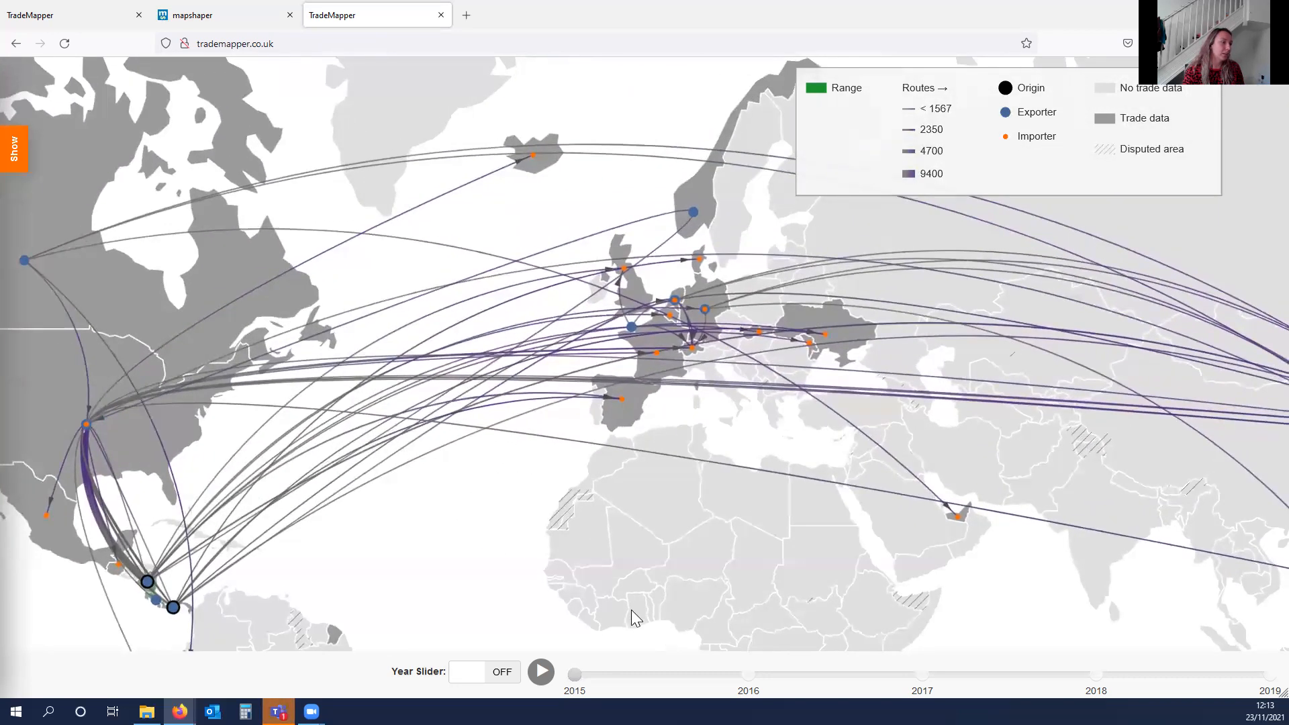
{"action": "left_click", "coordinate": [628, 332]}
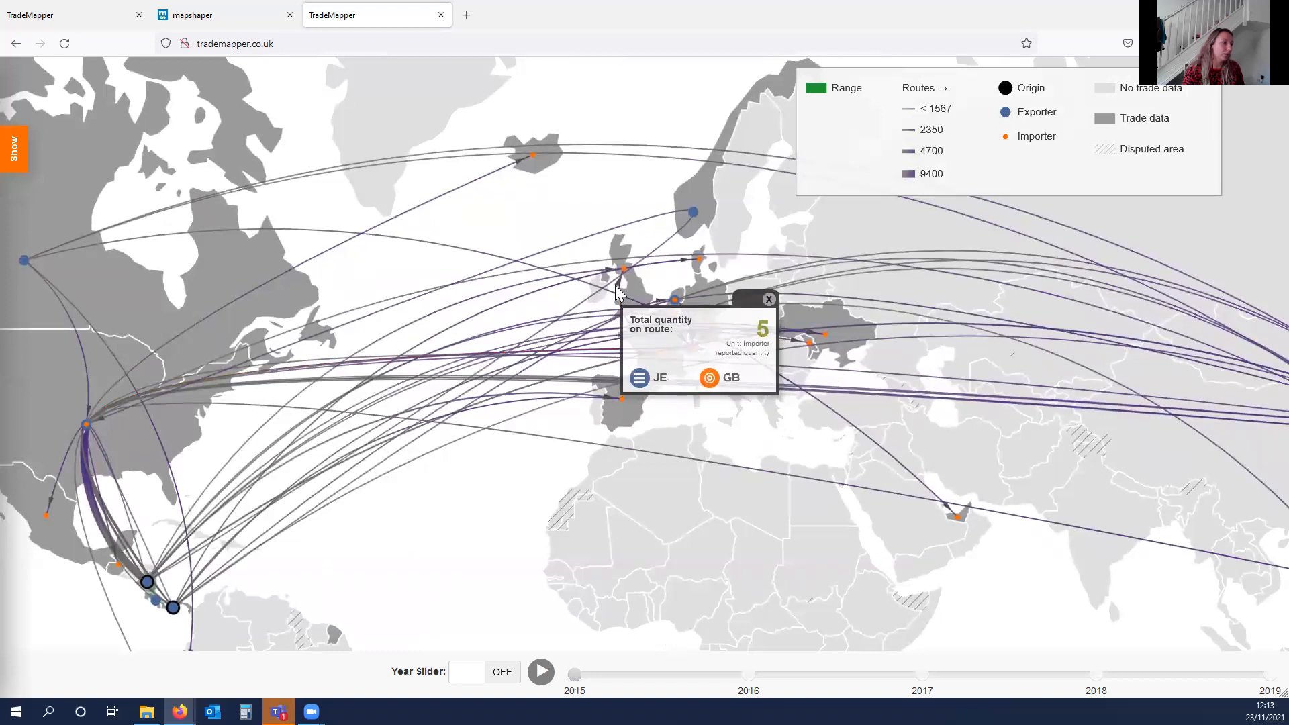
{"action": "left_click", "coordinate": [787, 316]}
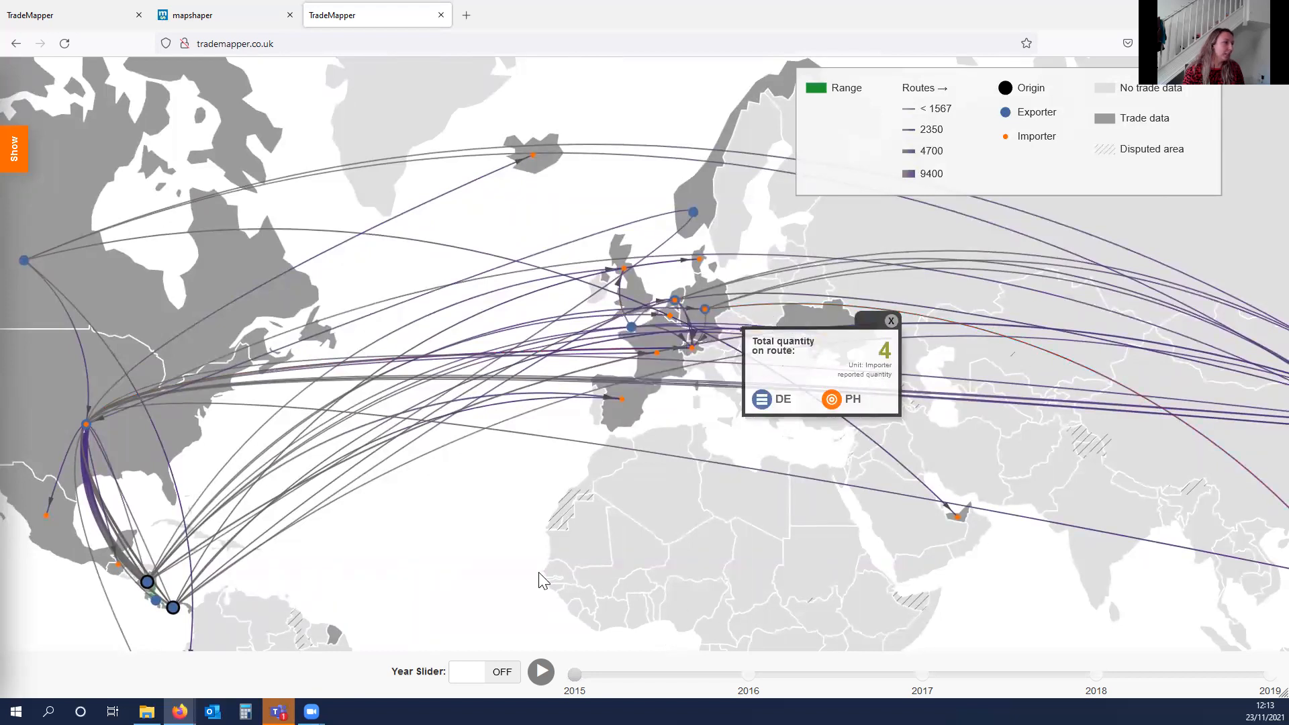
{"action": "scroll", "coordinate": [509, 558], "scroll_direction": "down", "scroll_amount": 3}
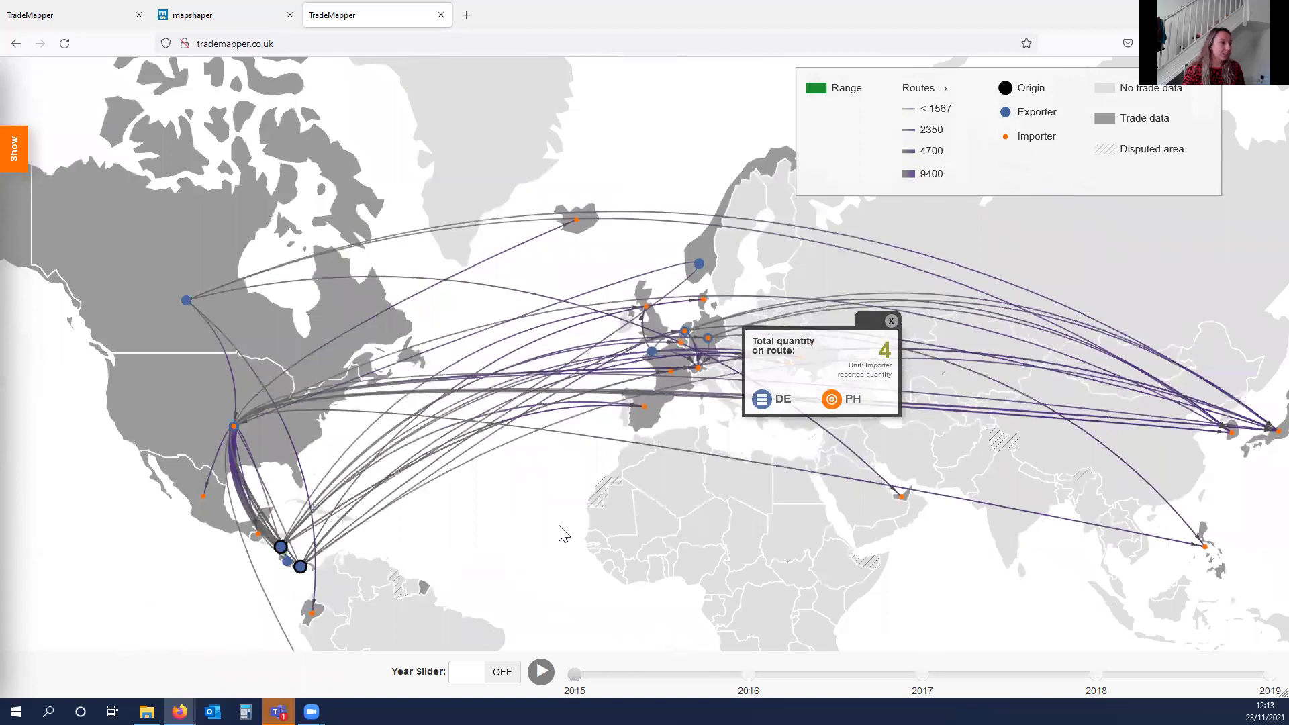
{"action": "scroll", "coordinate": [559, 526], "scroll_direction": "down", "scroll_amount": 1}
{"action": "left_click_drag", "start_coordinate": [526, 546], "coordinate": [537, 412]}
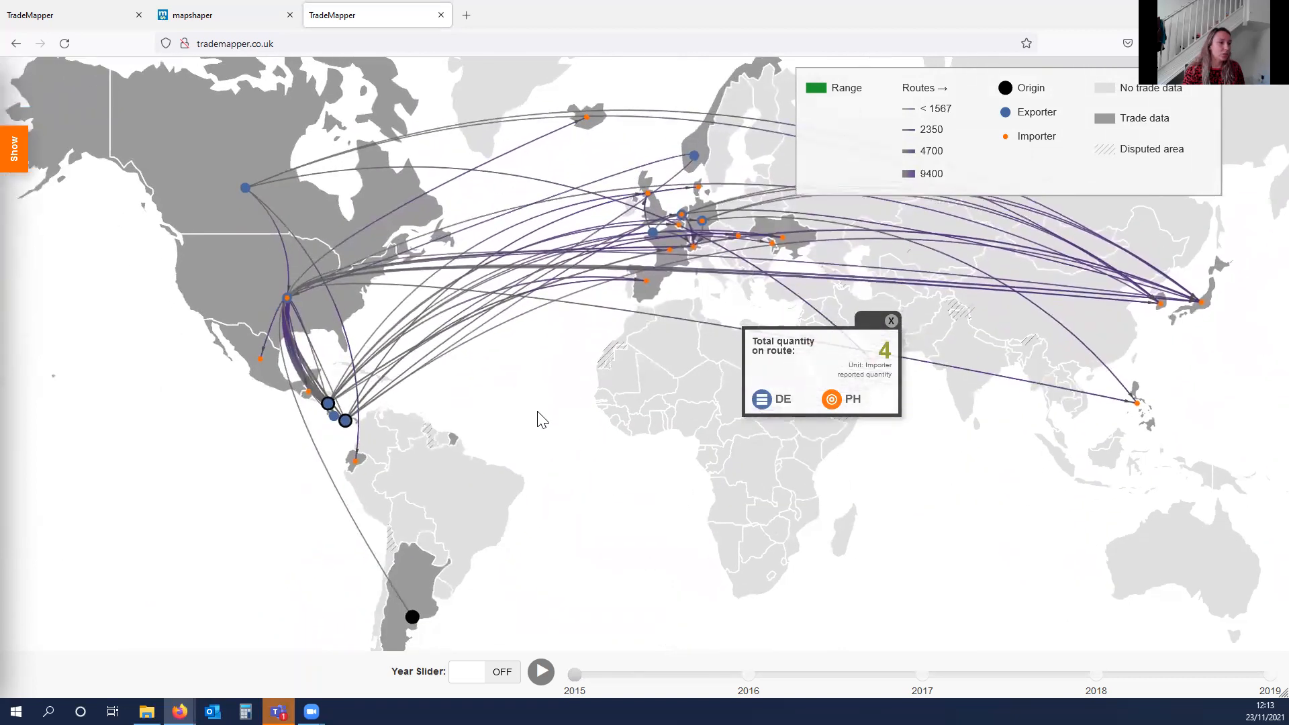
Show the map layer settings again and open the City points folder inside Maps in File Explorer.
{"action": "left_click", "coordinate": [16, 156]}
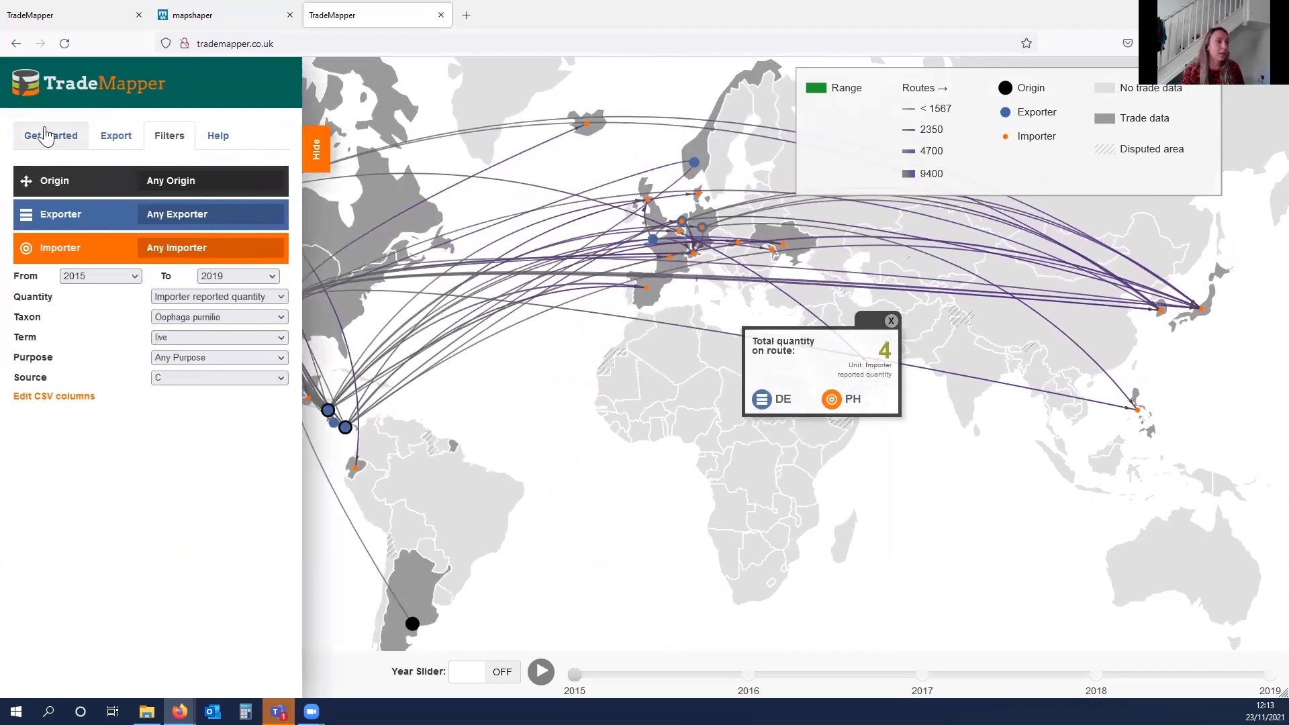
{"action": "left_click", "coordinate": [47, 136]}
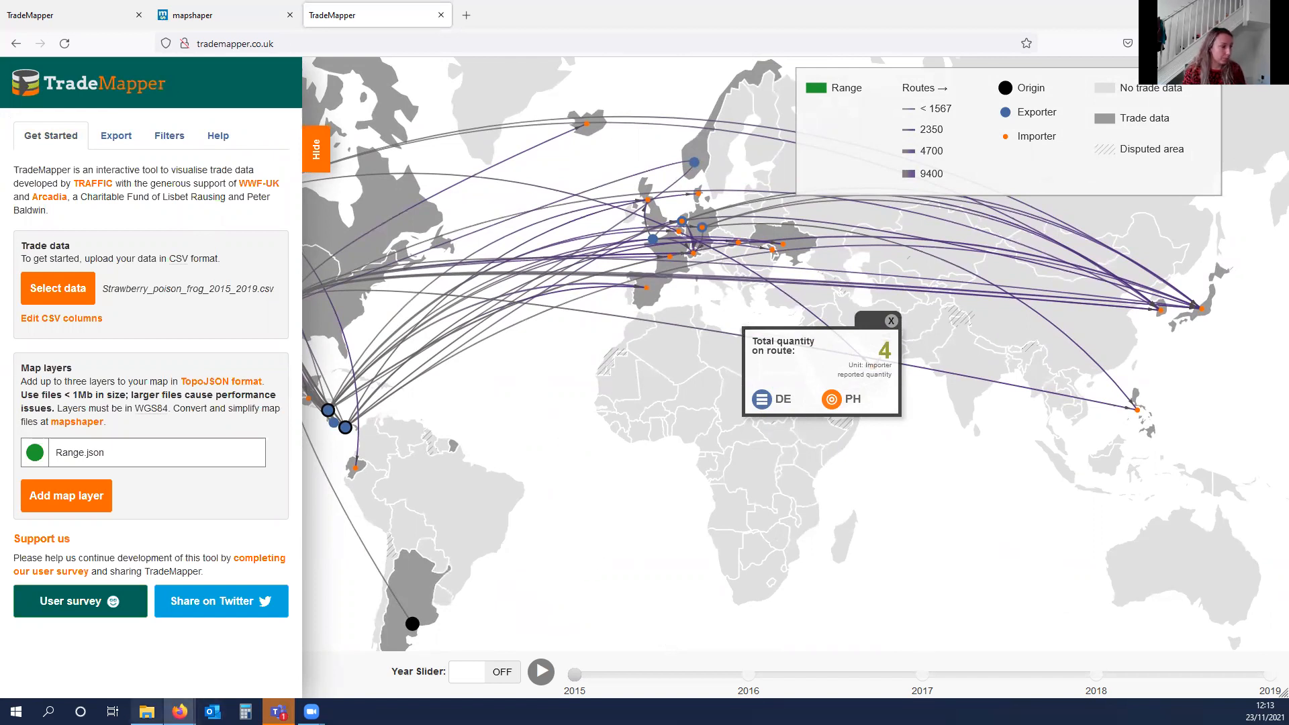
{"action": "left_click", "coordinate": [147, 712]}
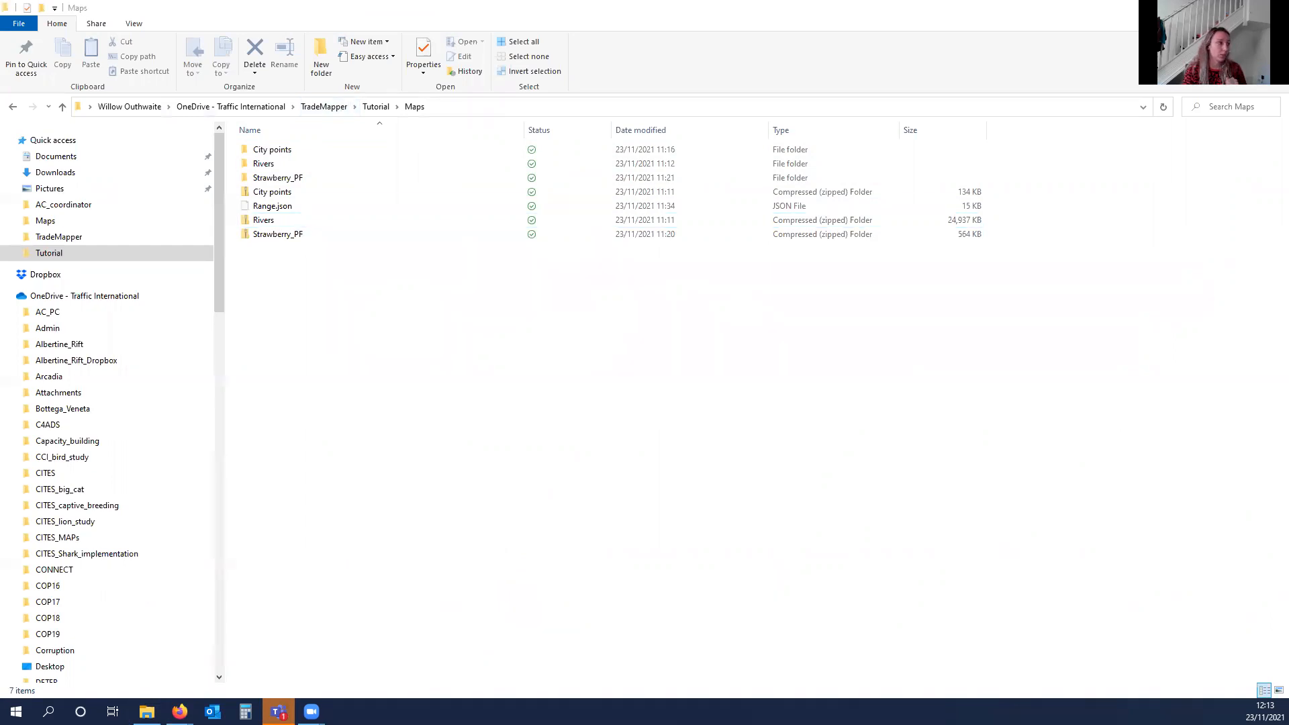
{"action": "double_click", "coordinate": [283, 153]}
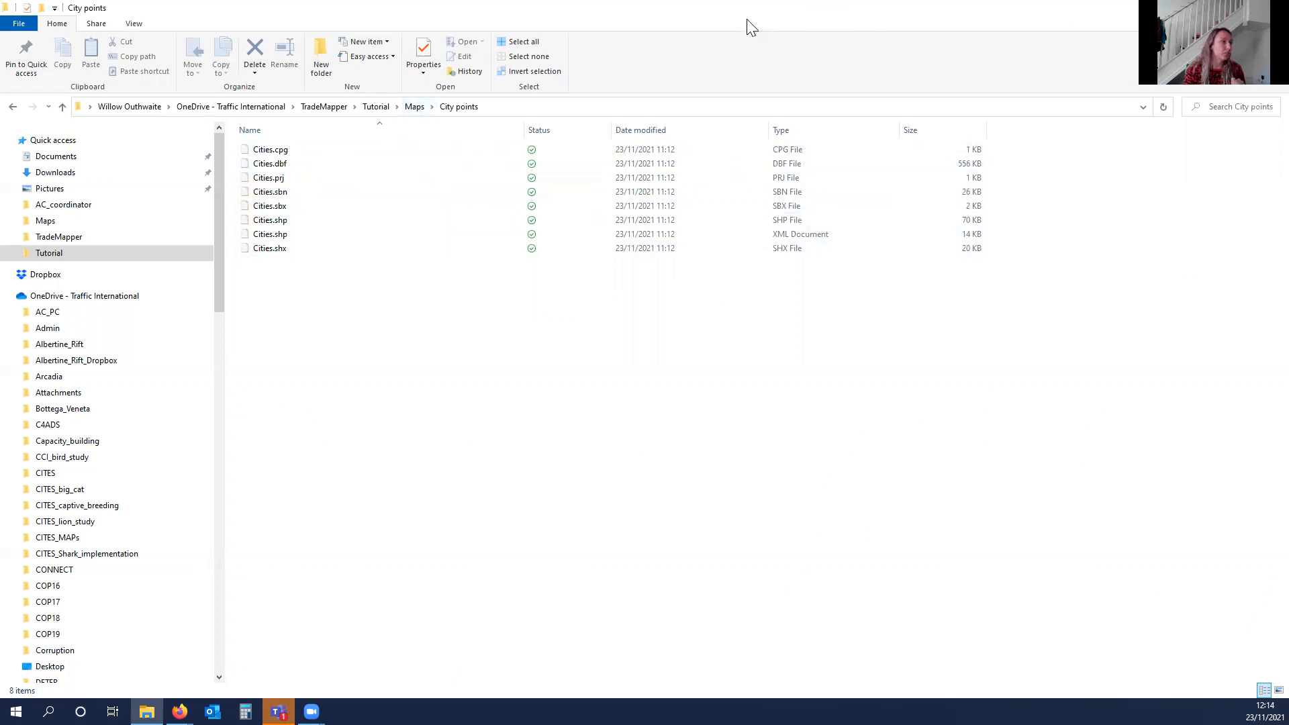
Switch to mapshaper and import all the Cities files from the City points folder, with line intersection detection on.
{"action": "left_click_drag", "start_coordinate": [752, 27], "coordinate": [765, 143]}
{"action": "left_click", "coordinate": [215, 20]}
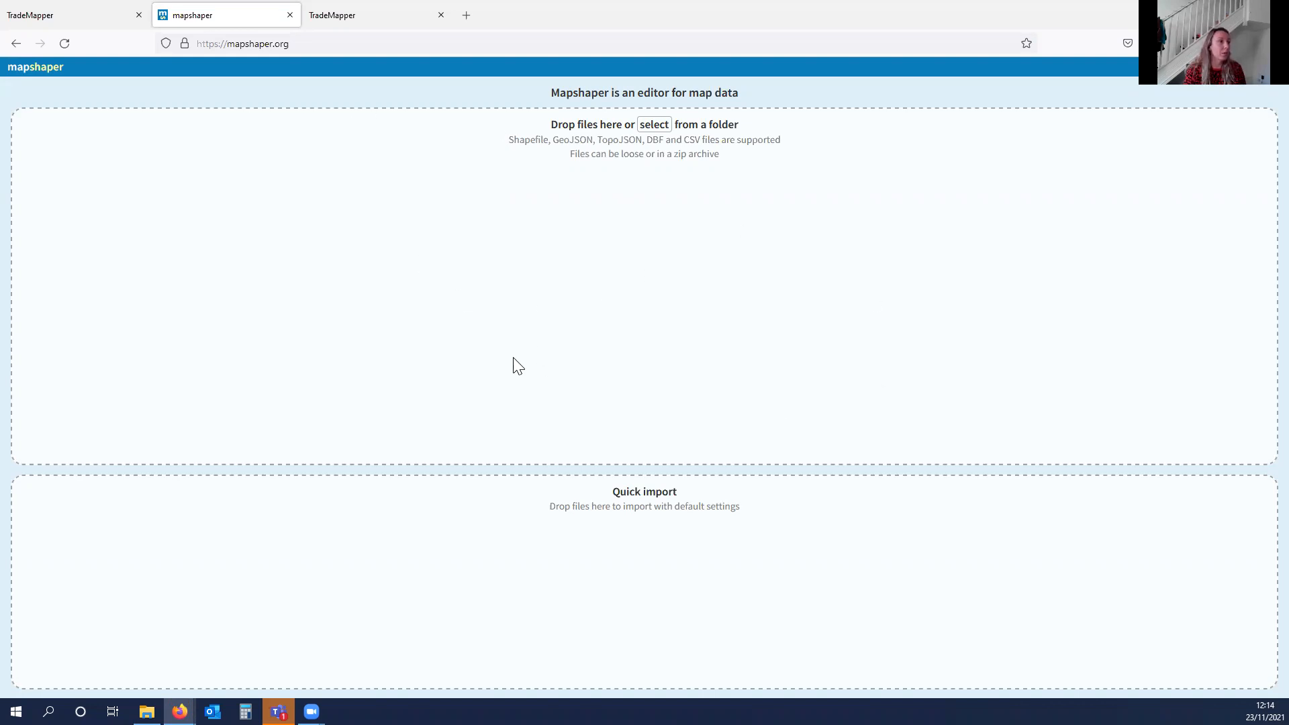
{"action": "left_click", "coordinate": [146, 712]}
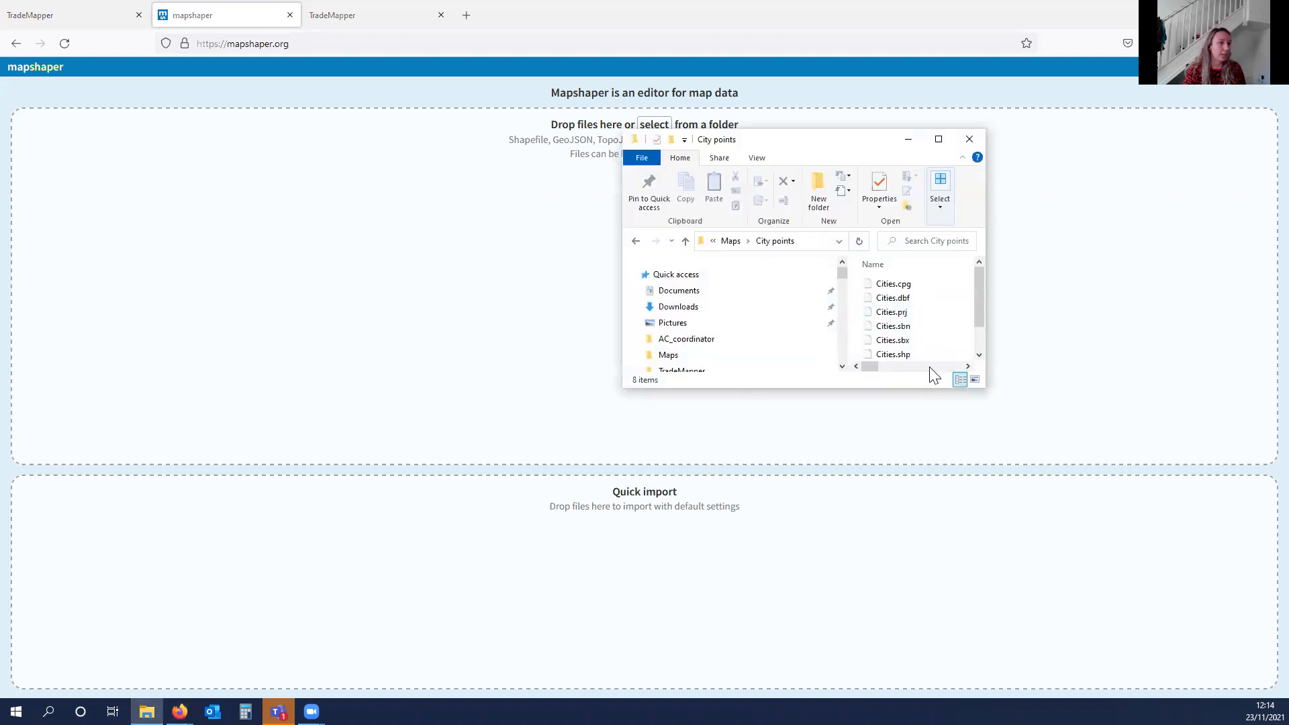
{"action": "left_click_drag", "start_coordinate": [921, 387], "coordinate": [921, 547]}
{"action": "left_click", "coordinate": [893, 284]}
{"action": "left_click", "coordinate": [893, 382], "text": "shift"}
{"action": "left_click_drag", "start_coordinate": [896, 280], "coordinate": [420, 300]}
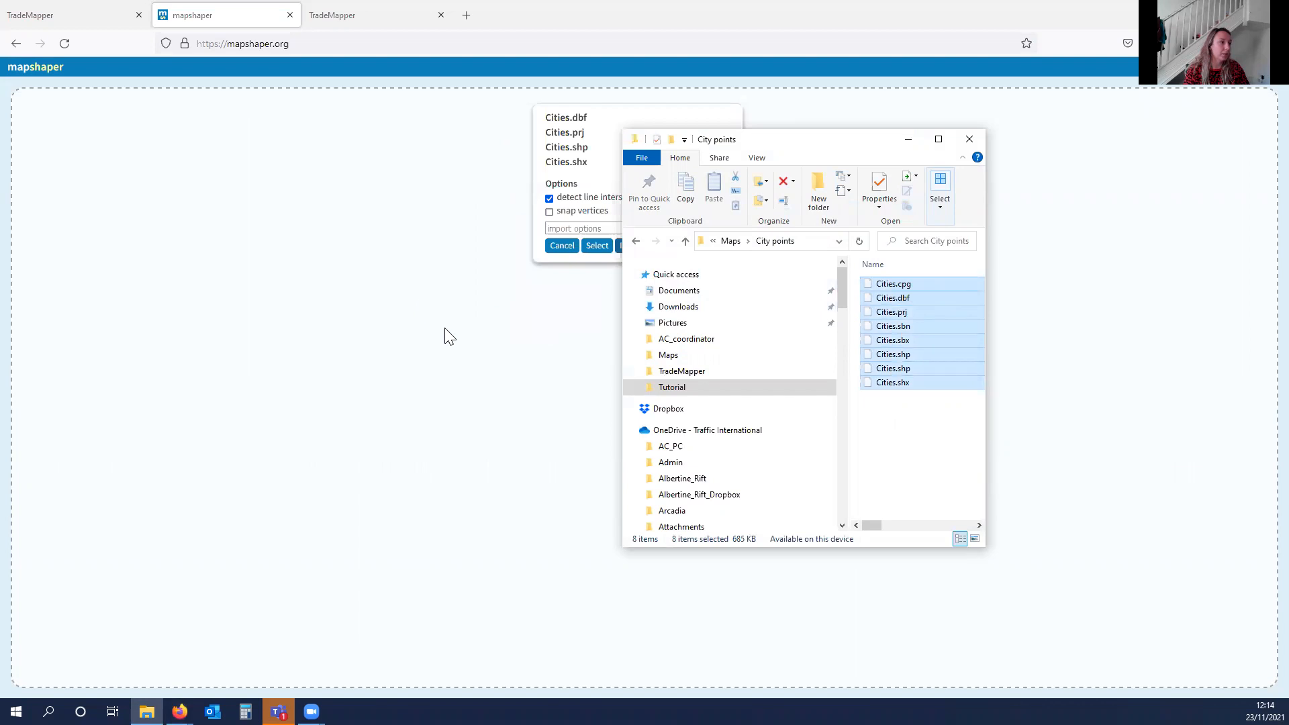
{"action": "left_click", "coordinate": [908, 140]}
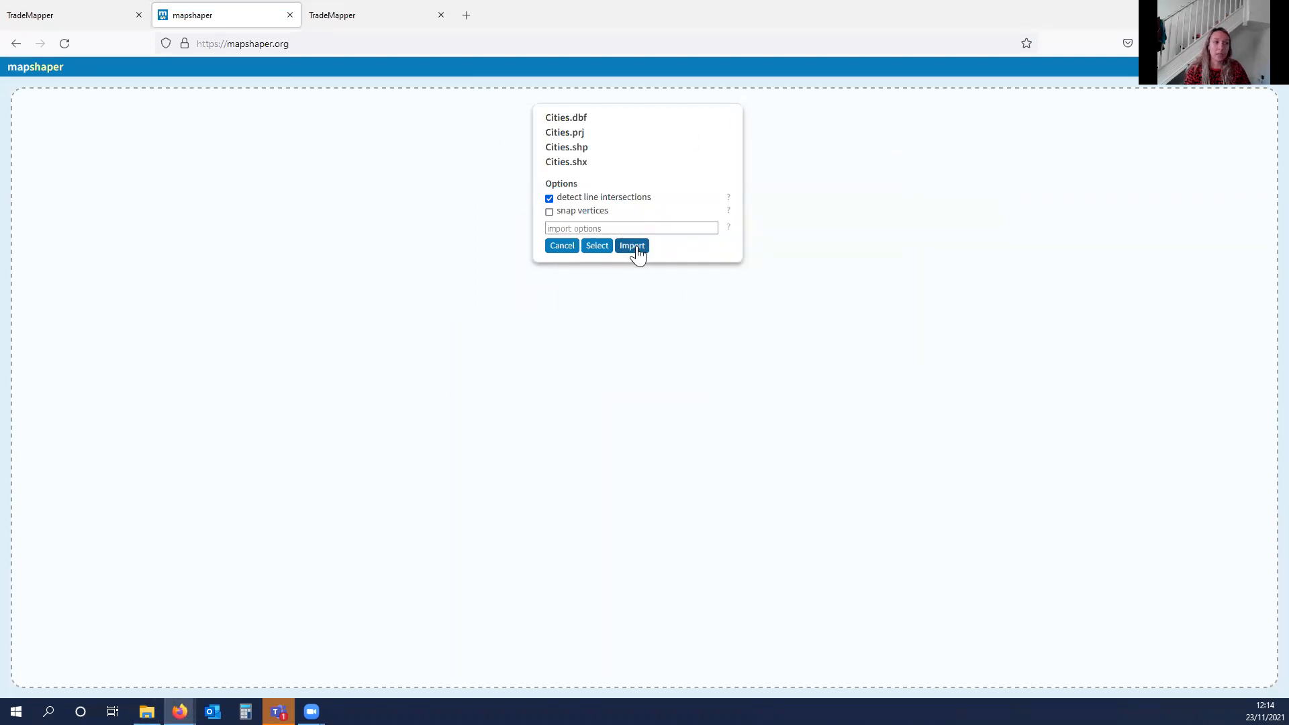
{"action": "left_click", "coordinate": [632, 246]}
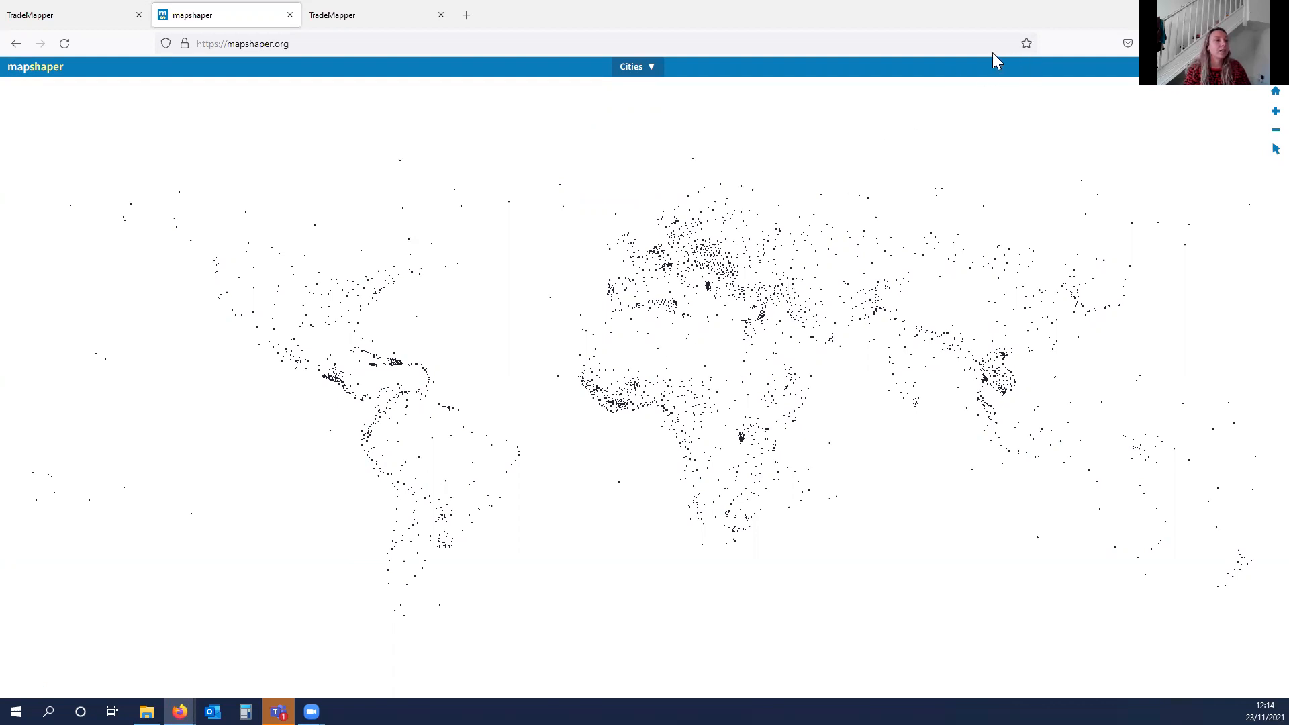
Export the Cities layer from mapshaper in TopoJSON format.
{"action": "left_click", "coordinate": [1266, 72]}
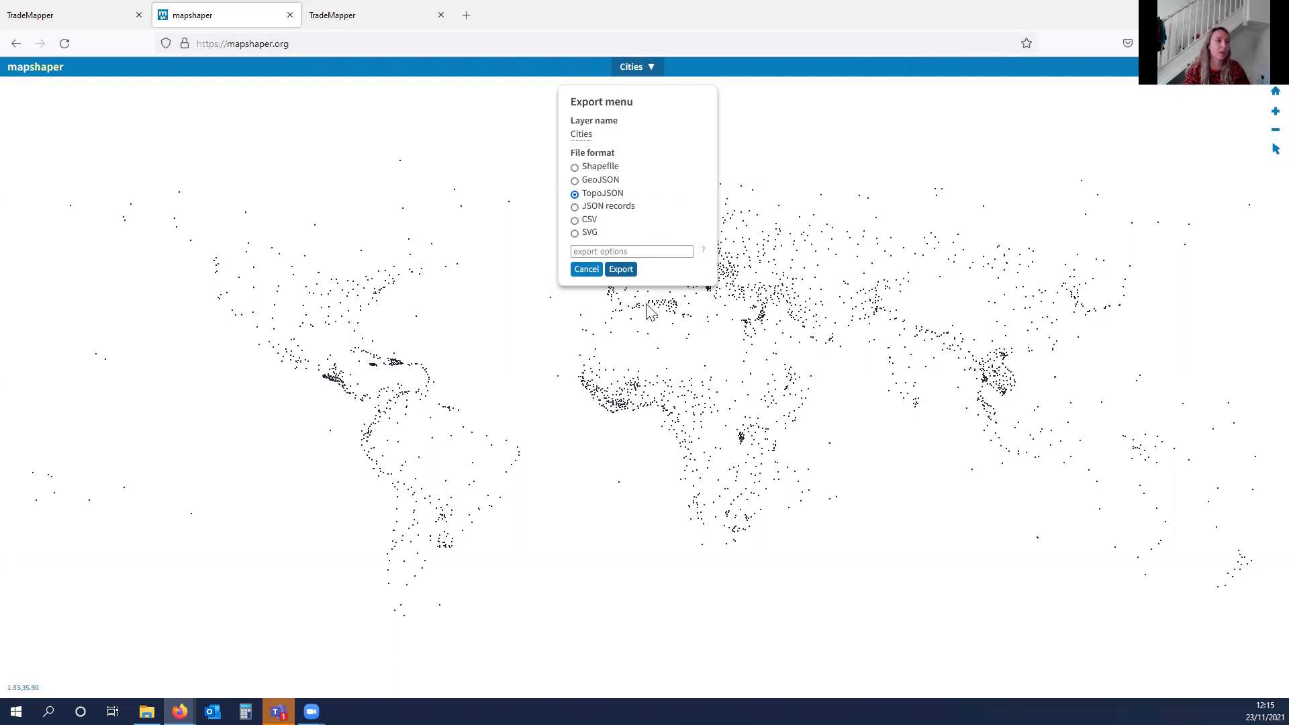
{"action": "left_click", "coordinate": [621, 269]}
{"action": "left_click", "coordinate": [626, 401]}
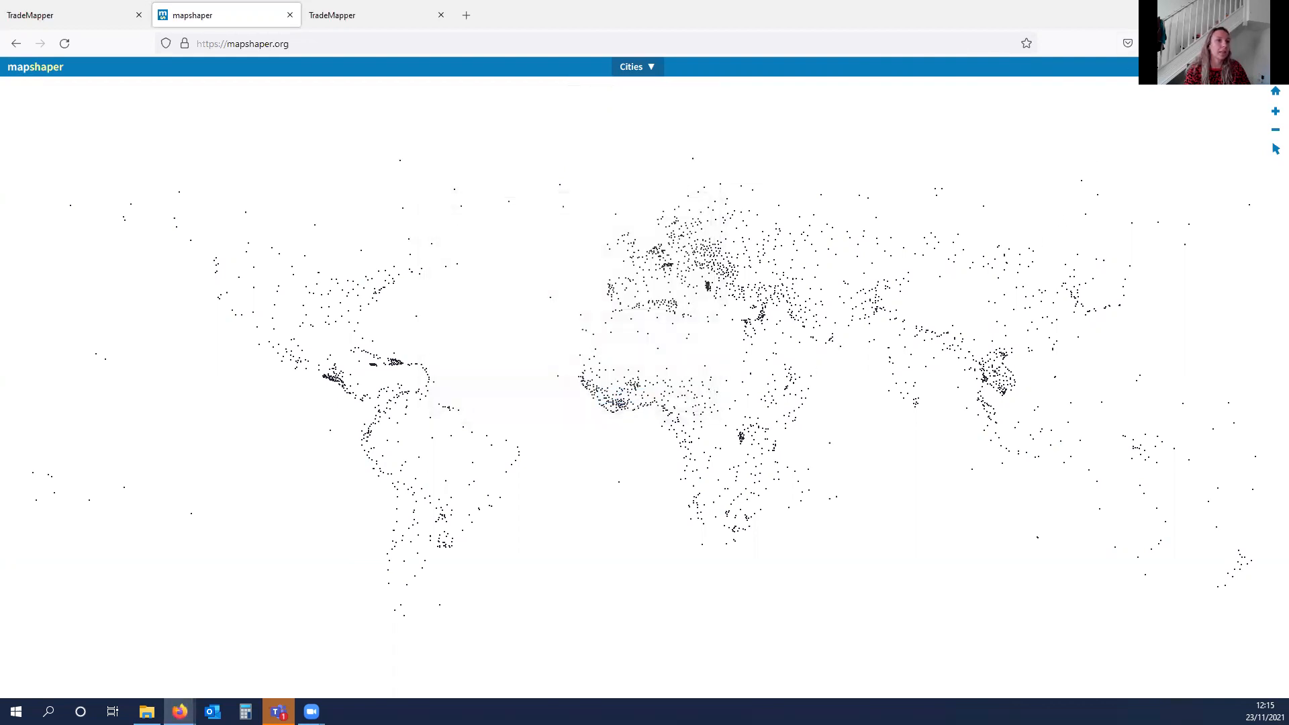
Move the exported Cities.json from Downloads into the tutorial's Maps folder and put both folder windows away.
{"action": "left_click", "coordinate": [1150, 44]}
{"action": "left_click", "coordinate": [1147, 89]}
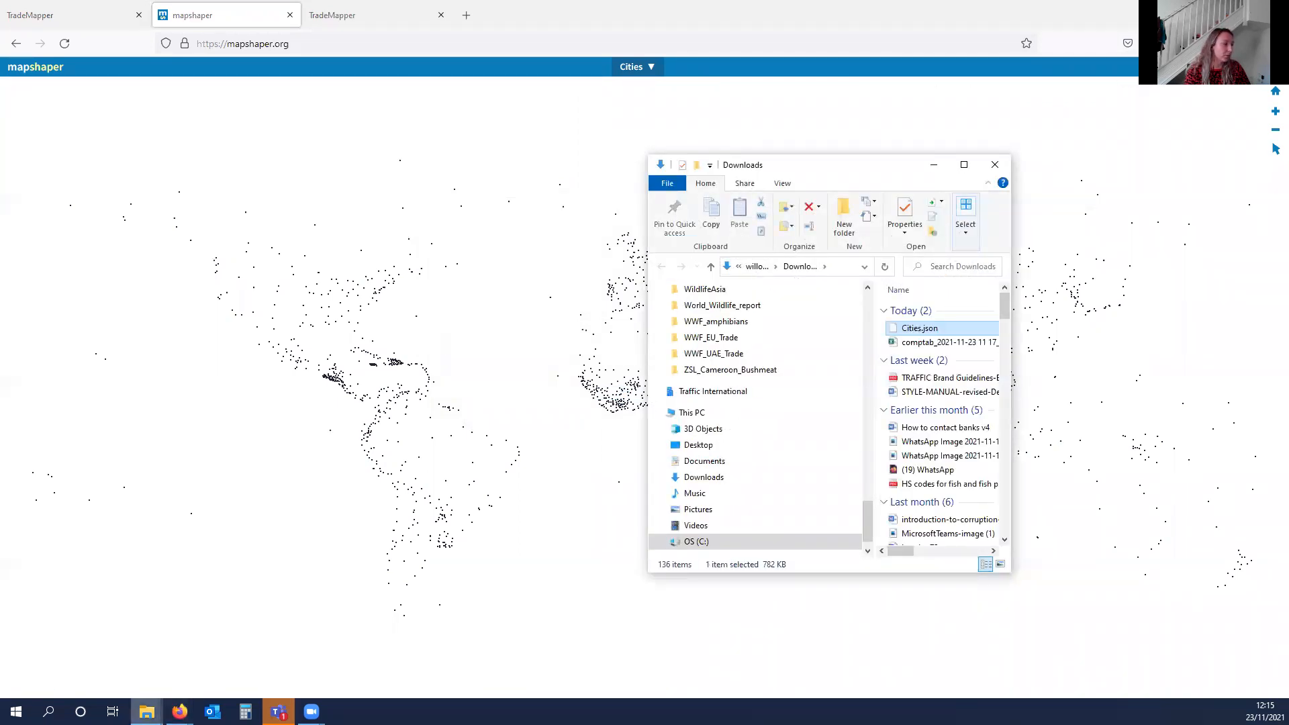
{"action": "left_click", "coordinate": [146, 712]}
{"action": "left_click", "coordinate": [139, 669]}
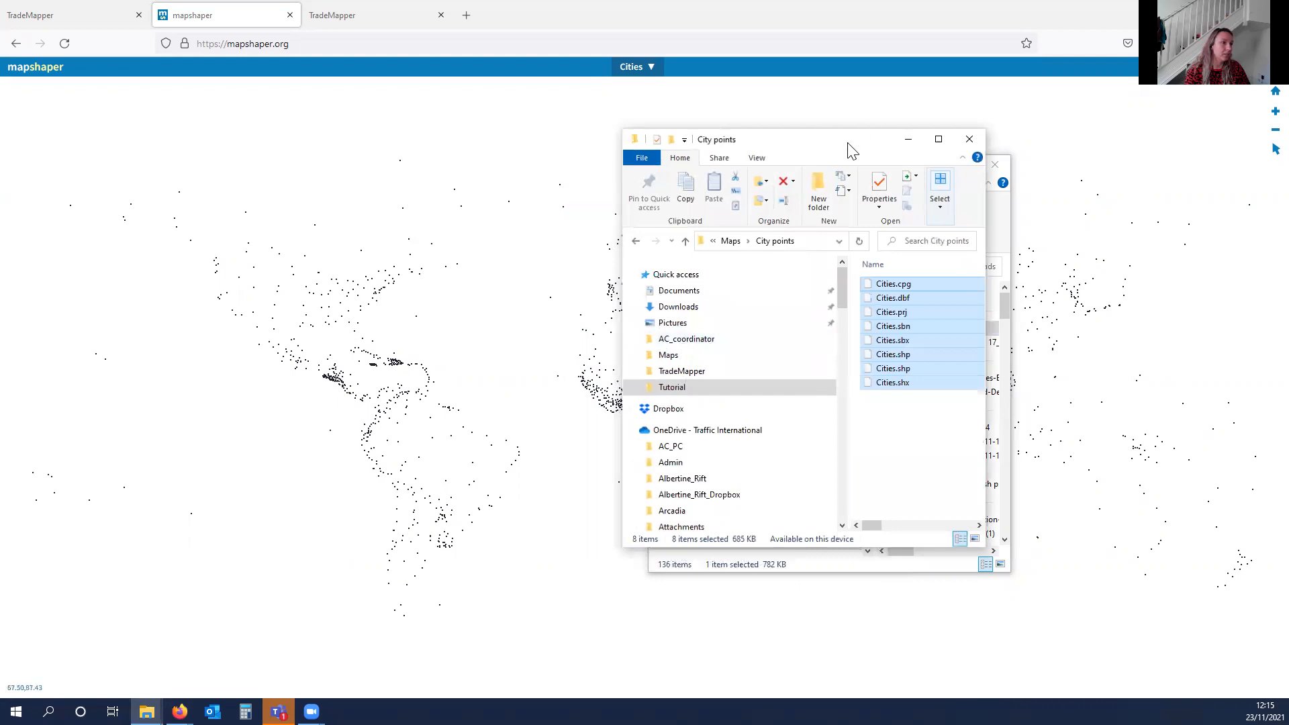
{"action": "left_click_drag", "start_coordinate": [837, 142], "coordinate": [489, 108]}
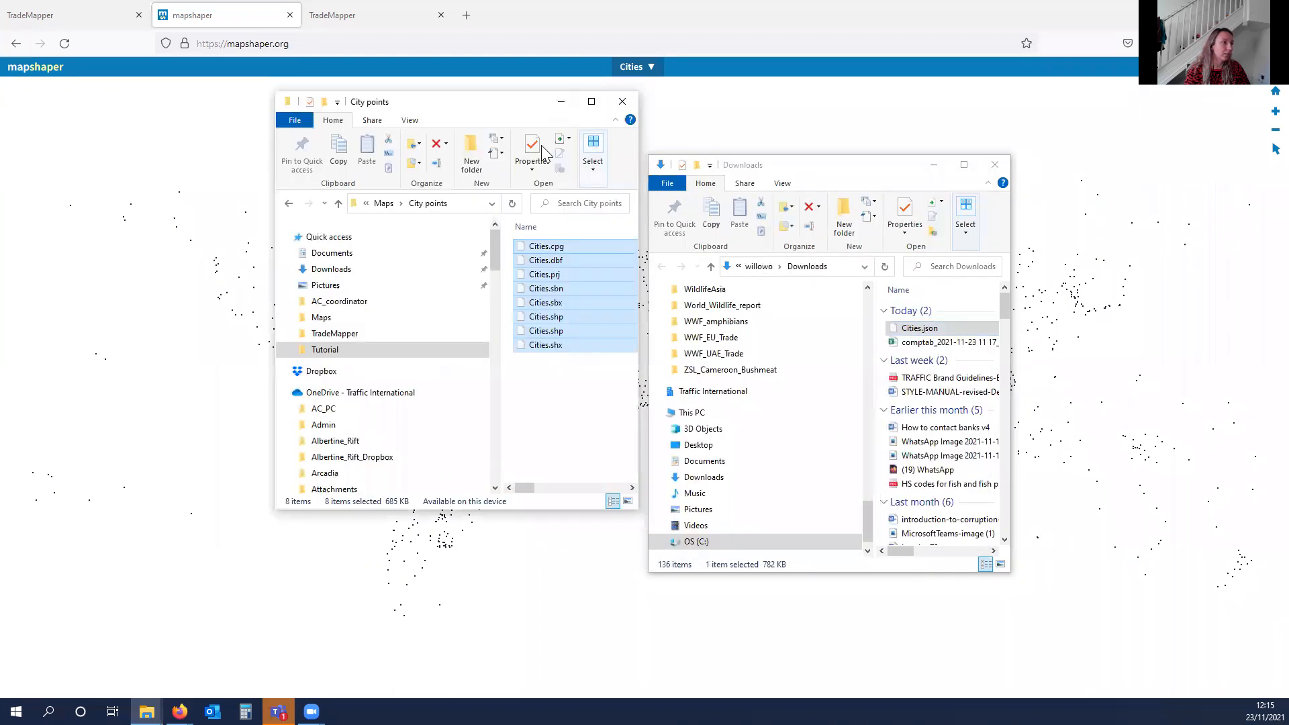
{"action": "left_click", "coordinate": [384, 203]}
{"action": "left_click_drag", "start_coordinate": [919, 329], "coordinate": [549, 390]}
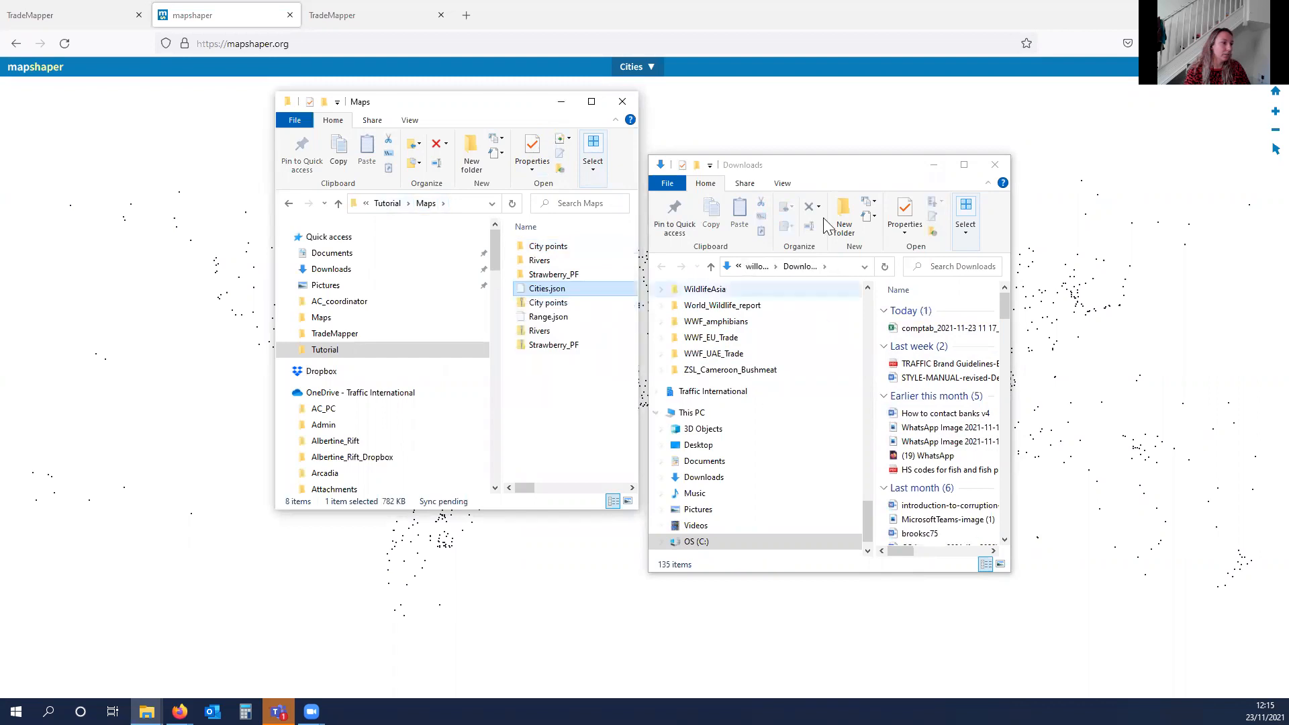
{"action": "left_click", "coordinate": [934, 165]}
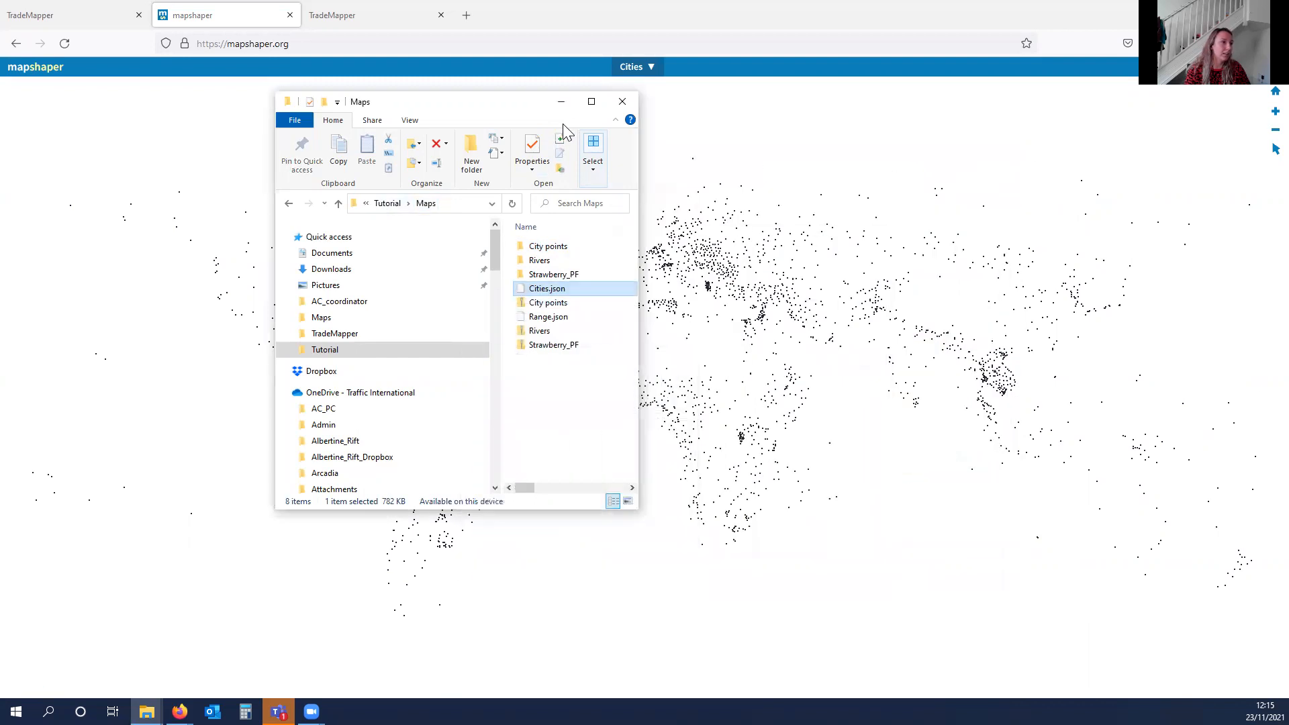
{"action": "left_click", "coordinate": [562, 101]}
Switch to TradeMapper, add Cities.json as a map layer, and close the route details covering the map.
{"action": "left_click", "coordinate": [354, 18]}
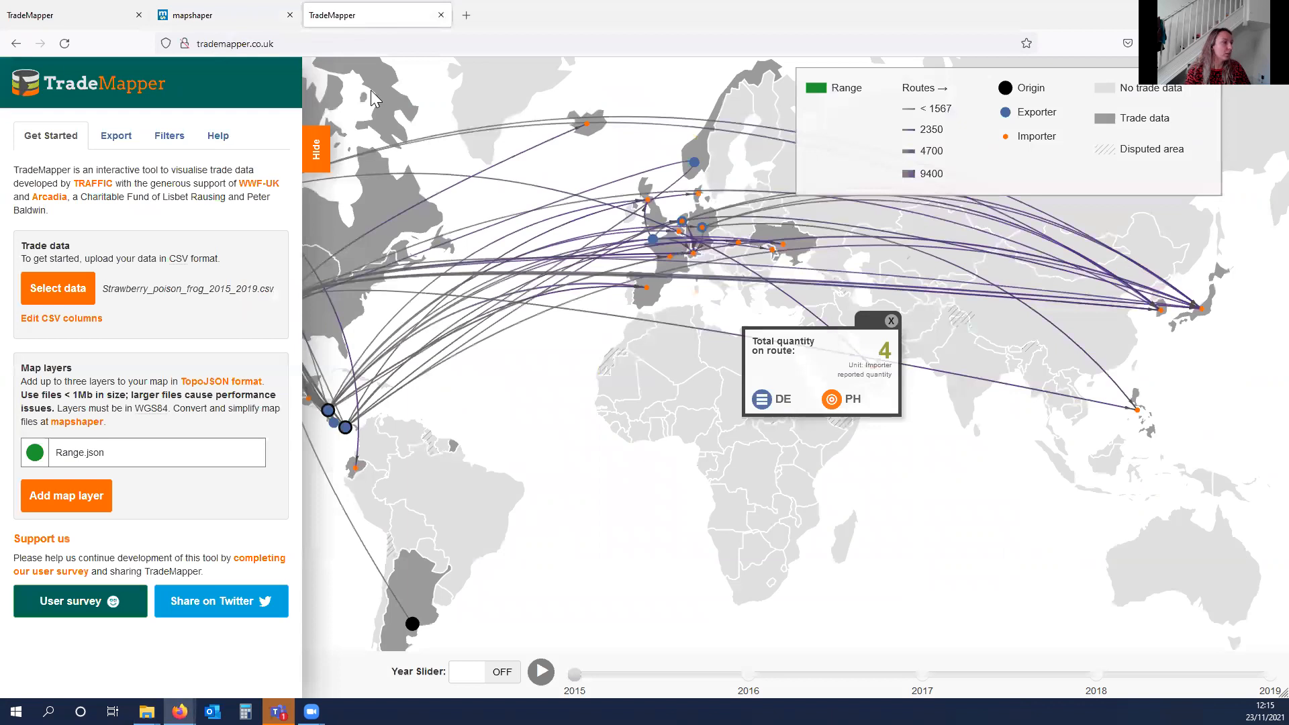
{"action": "left_click", "coordinate": [67, 496]}
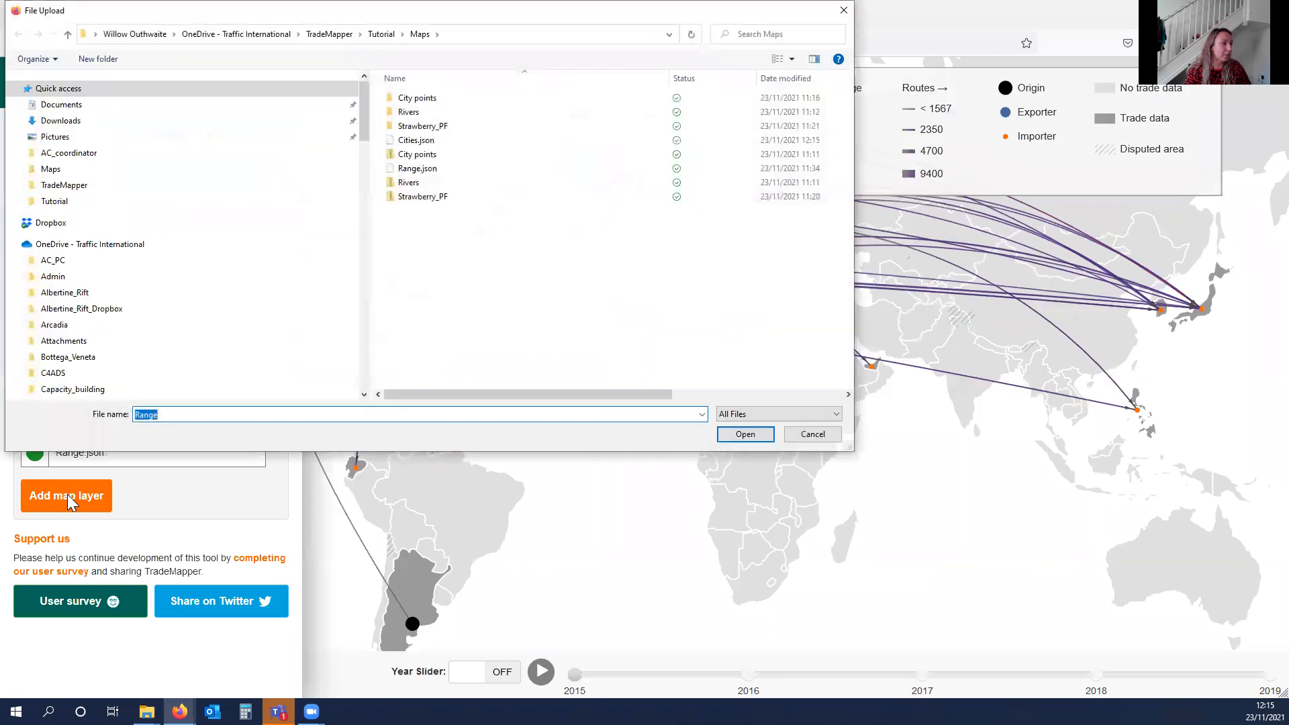
{"action": "double_click", "coordinate": [424, 147]}
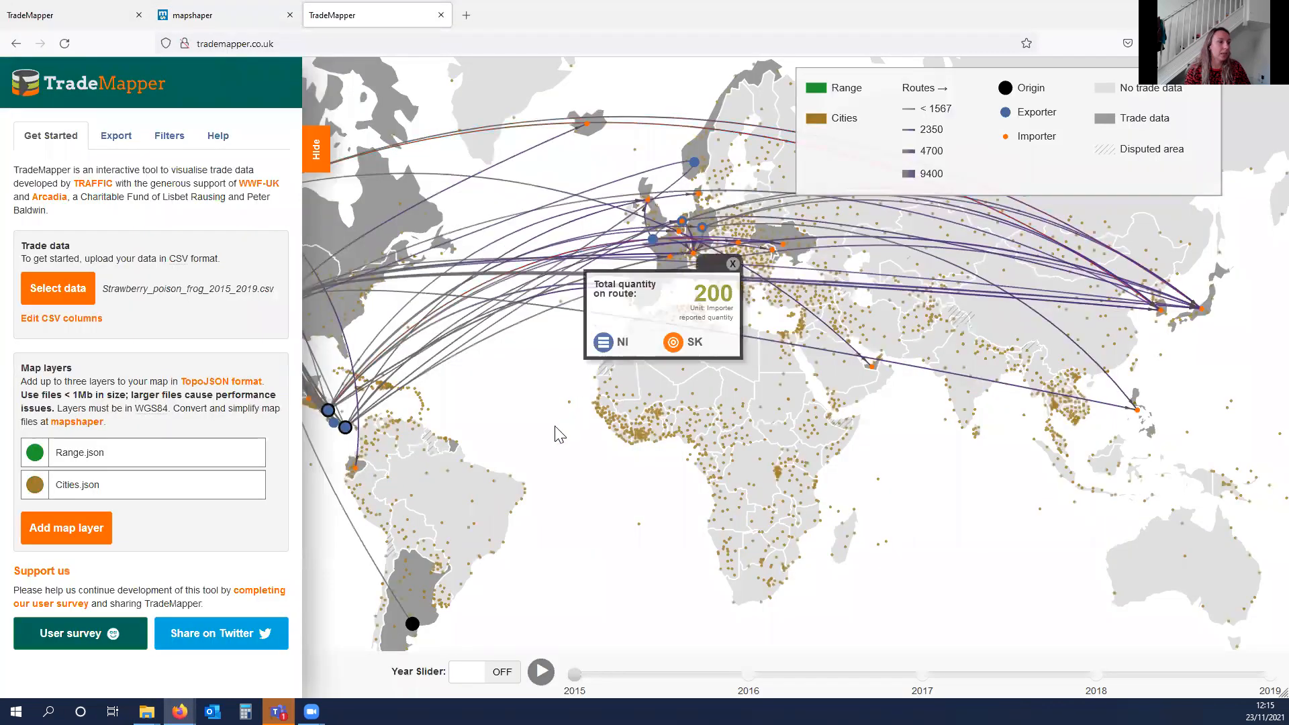
{"action": "left_click", "coordinate": [733, 264]}
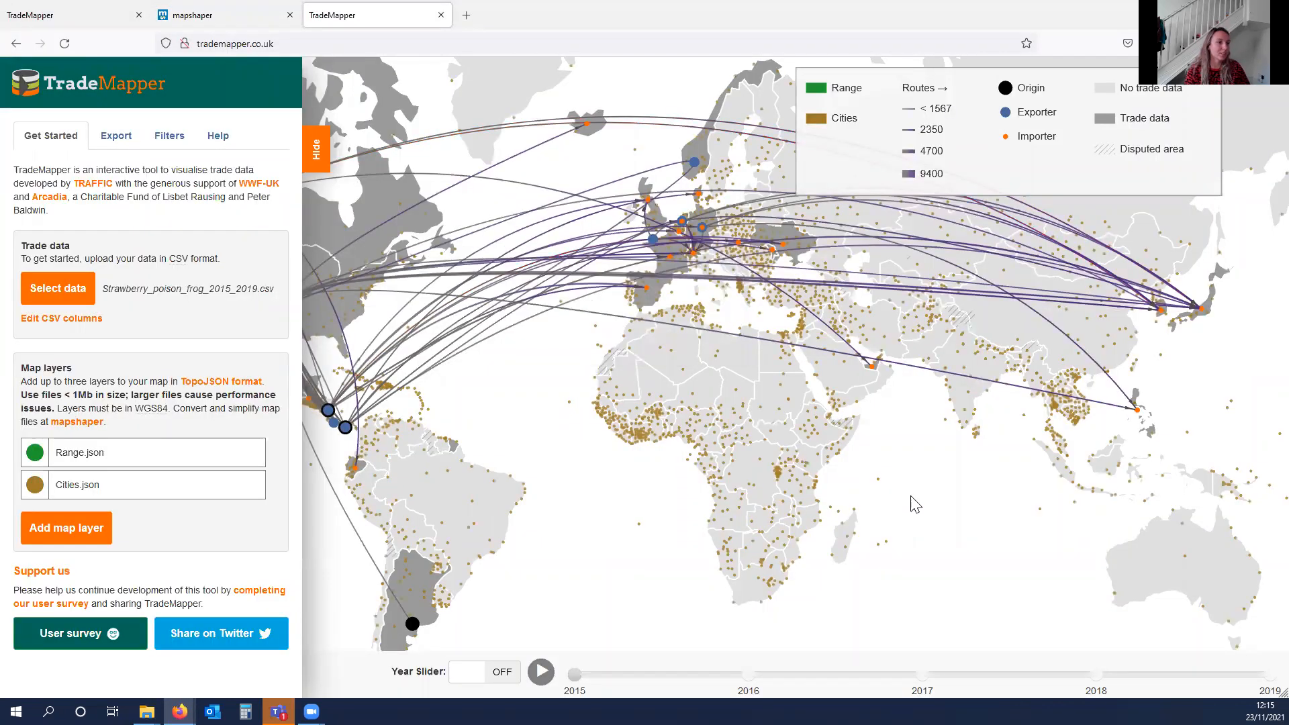
{"action": "left_click_drag", "start_coordinate": [923, 503], "coordinate": [979, 471]}
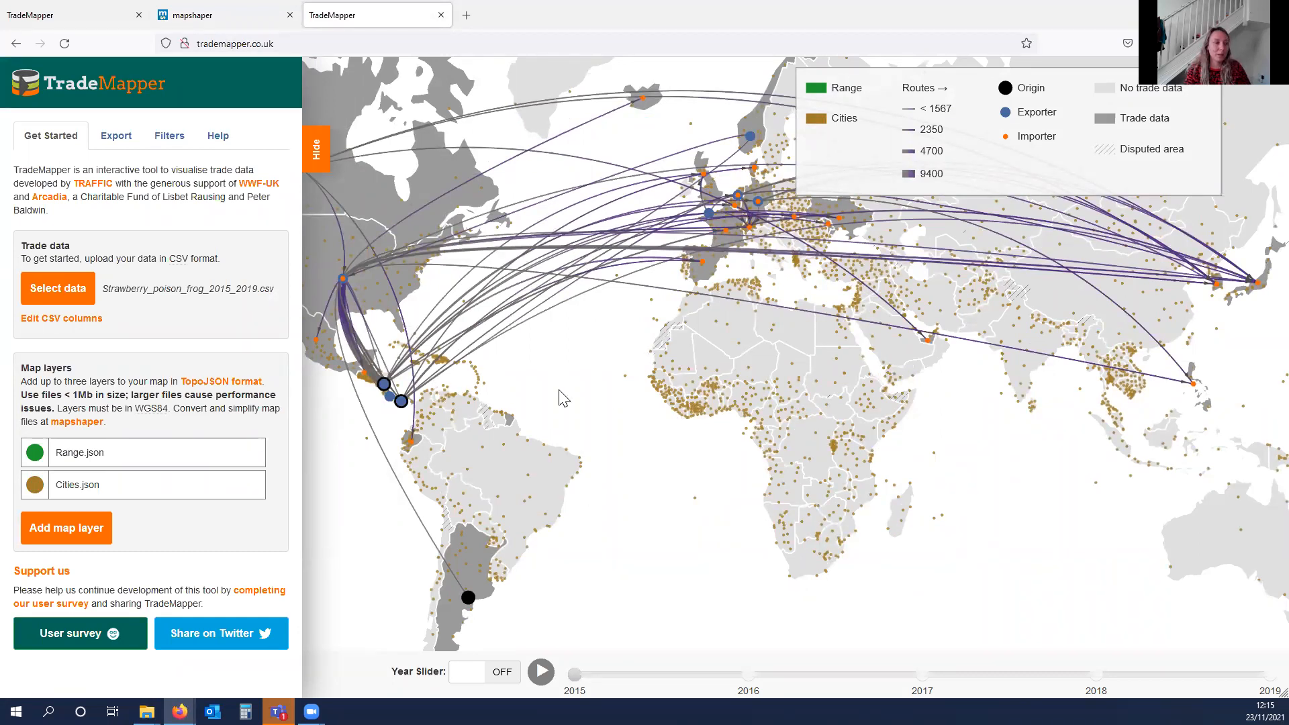
{"action": "mouse_move", "coordinate": [405, 395]}
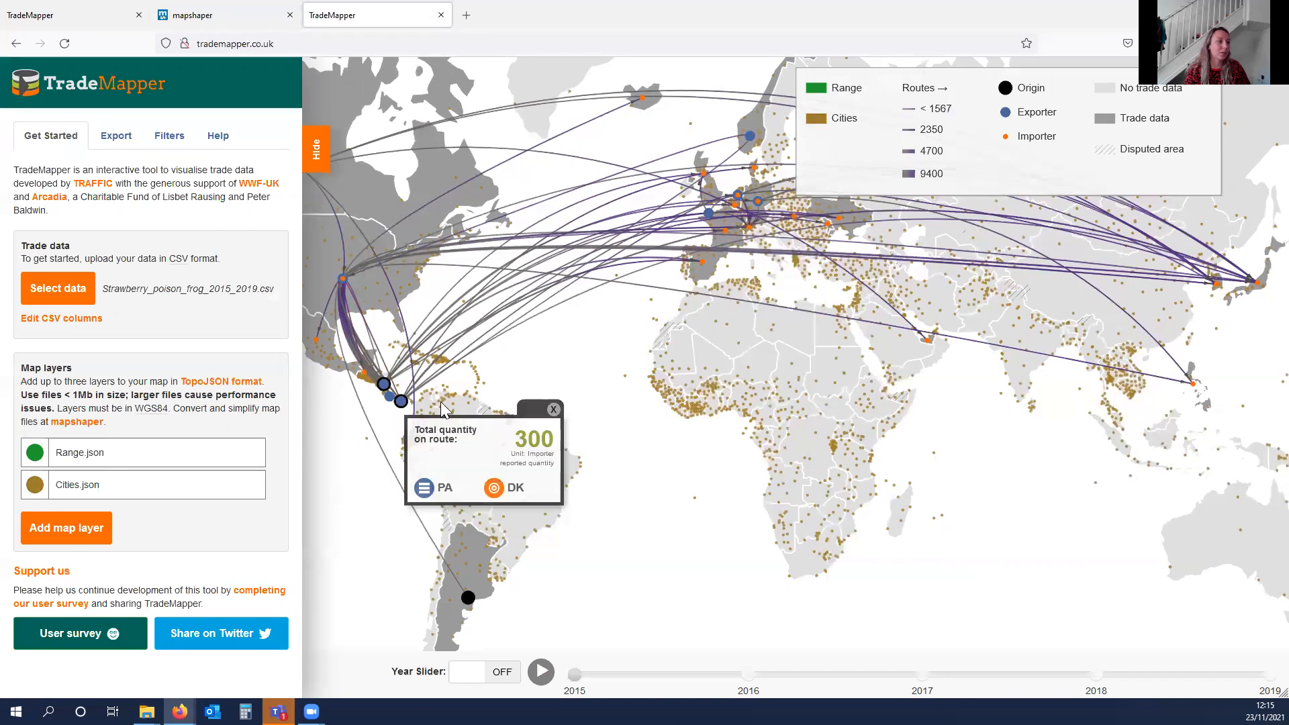
{"action": "left_click", "coordinate": [553, 410]}
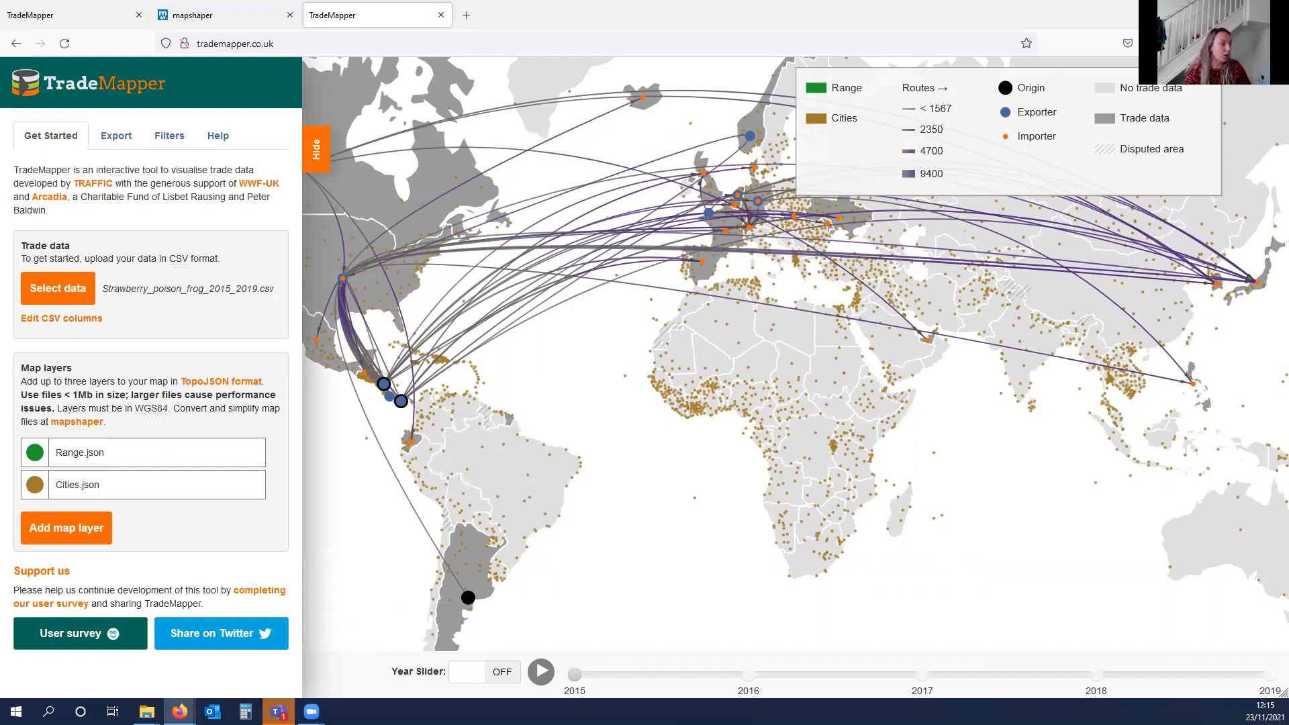
Widen the Maps folder window in File Explorer and open the Rivers folder inside it.
{"action": "mouse_move", "coordinate": [146, 711]}
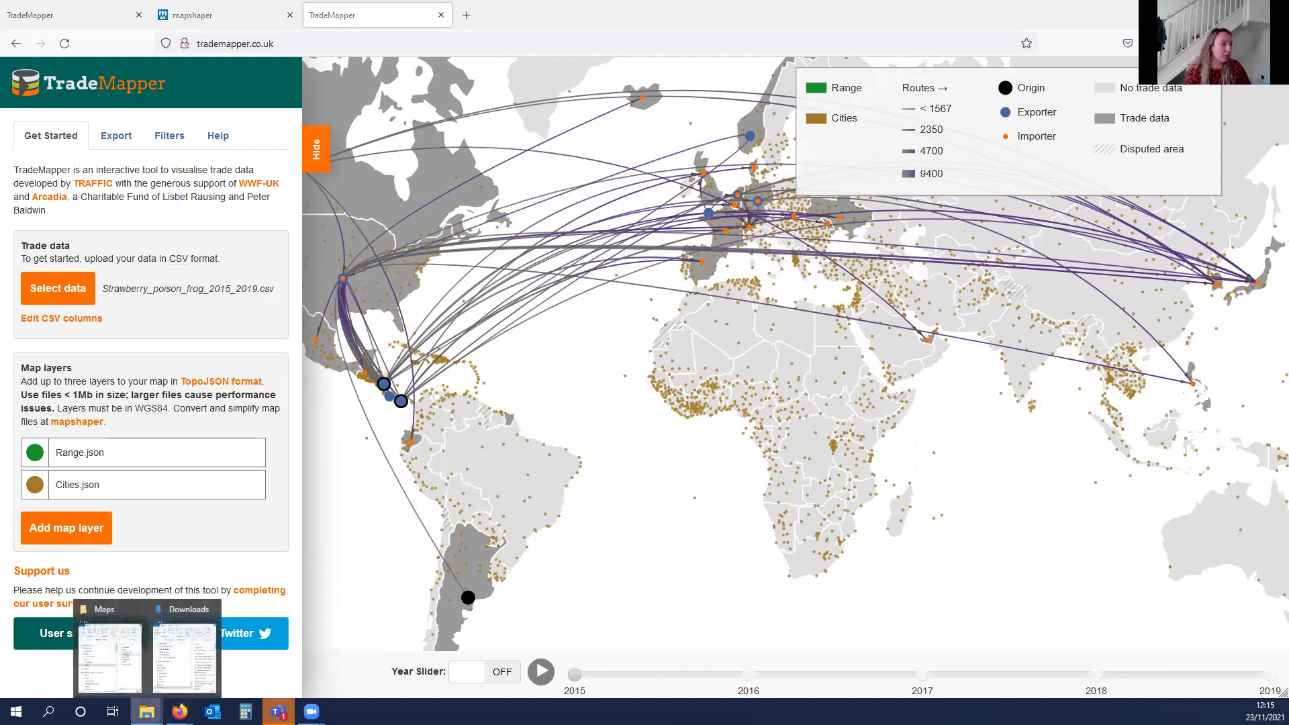
{"action": "left_click", "coordinate": [131, 671]}
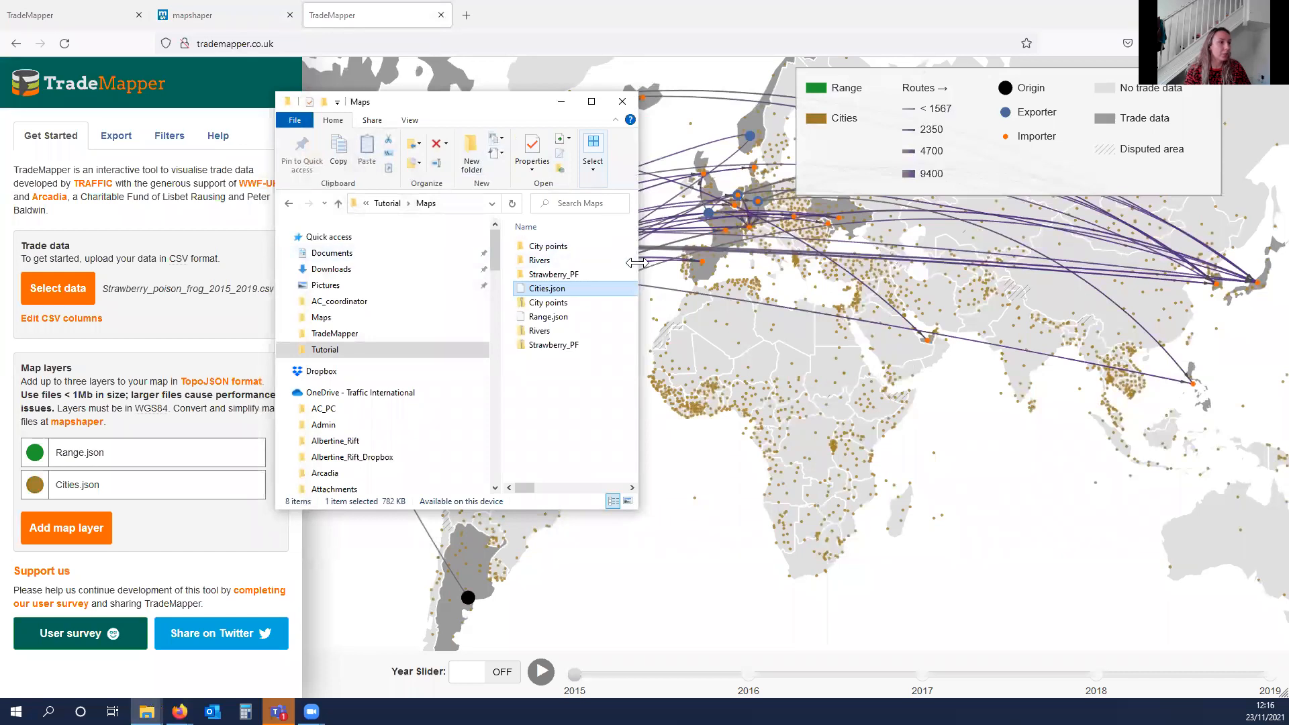
{"action": "left_click_drag", "start_coordinate": [637, 266], "coordinate": [982, 267]}
{"action": "double_click", "coordinate": [830, 261]}
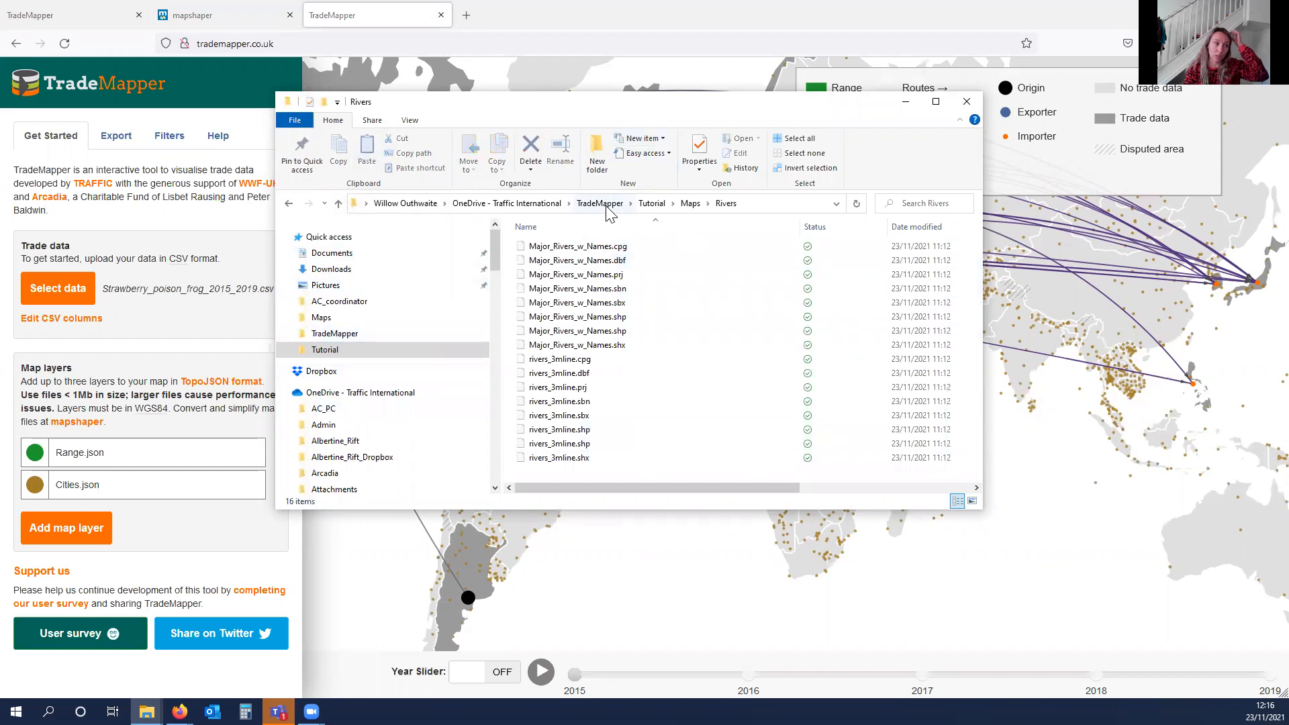
Return to mapshaper and reload the site to clear the imported Cities layer.
{"action": "left_click", "coordinate": [221, 15]}
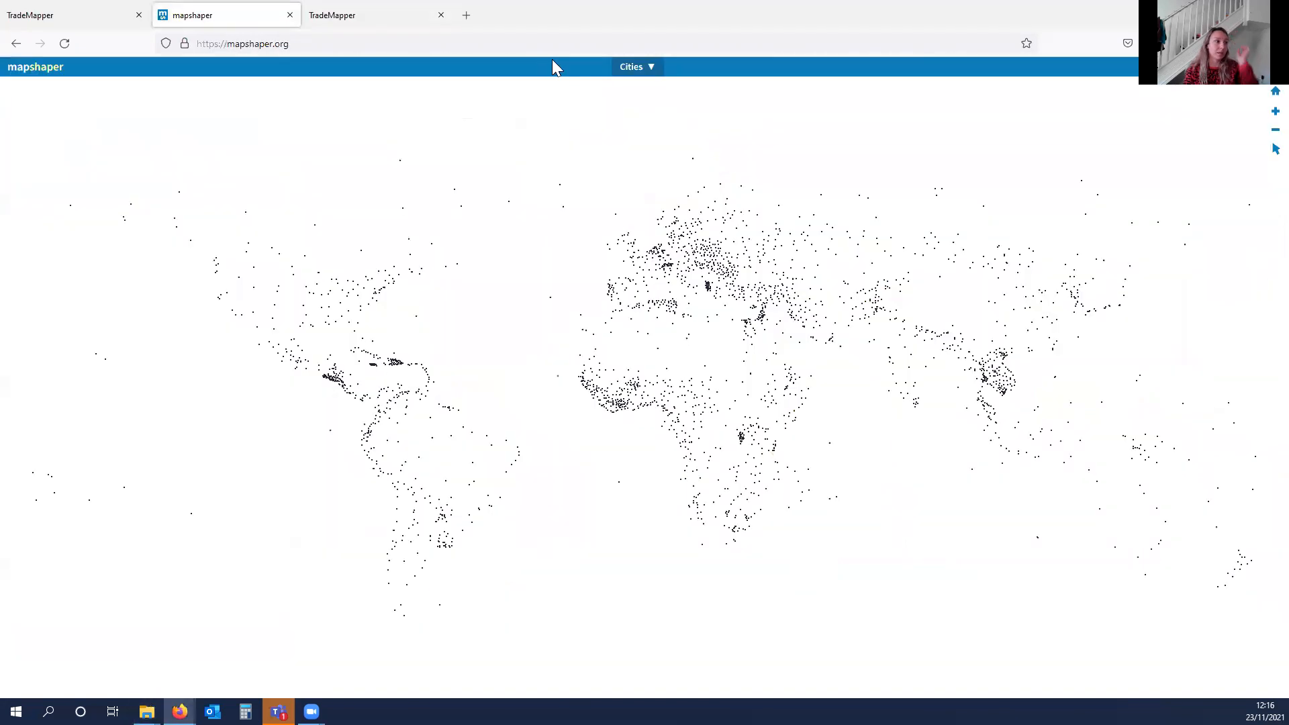
{"action": "left_click", "coordinate": [517, 46]}
{"action": "key", "text": "Return"}
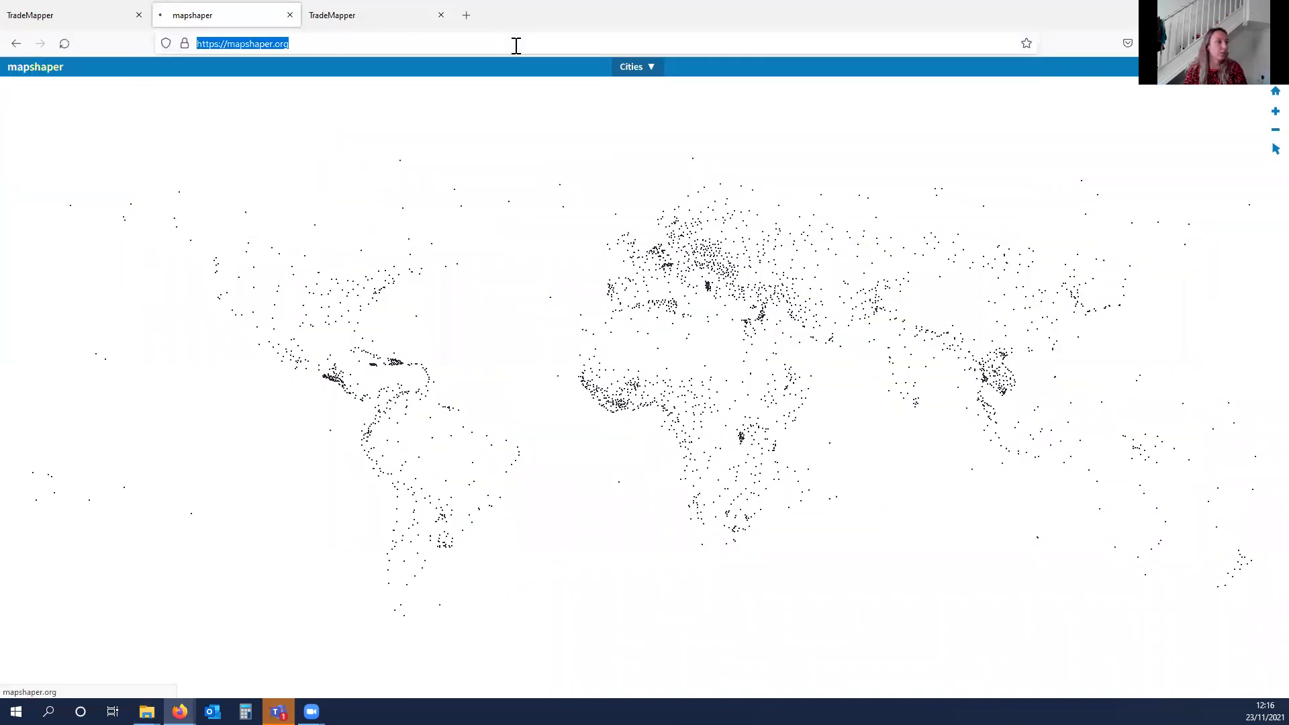
Import all the Major_Rivers_w_Names files from the Rivers folder into mapshaper with line intersection detection on.
{"action": "mouse_move", "coordinate": [147, 711]}
{"action": "left_click", "coordinate": [137, 638]}
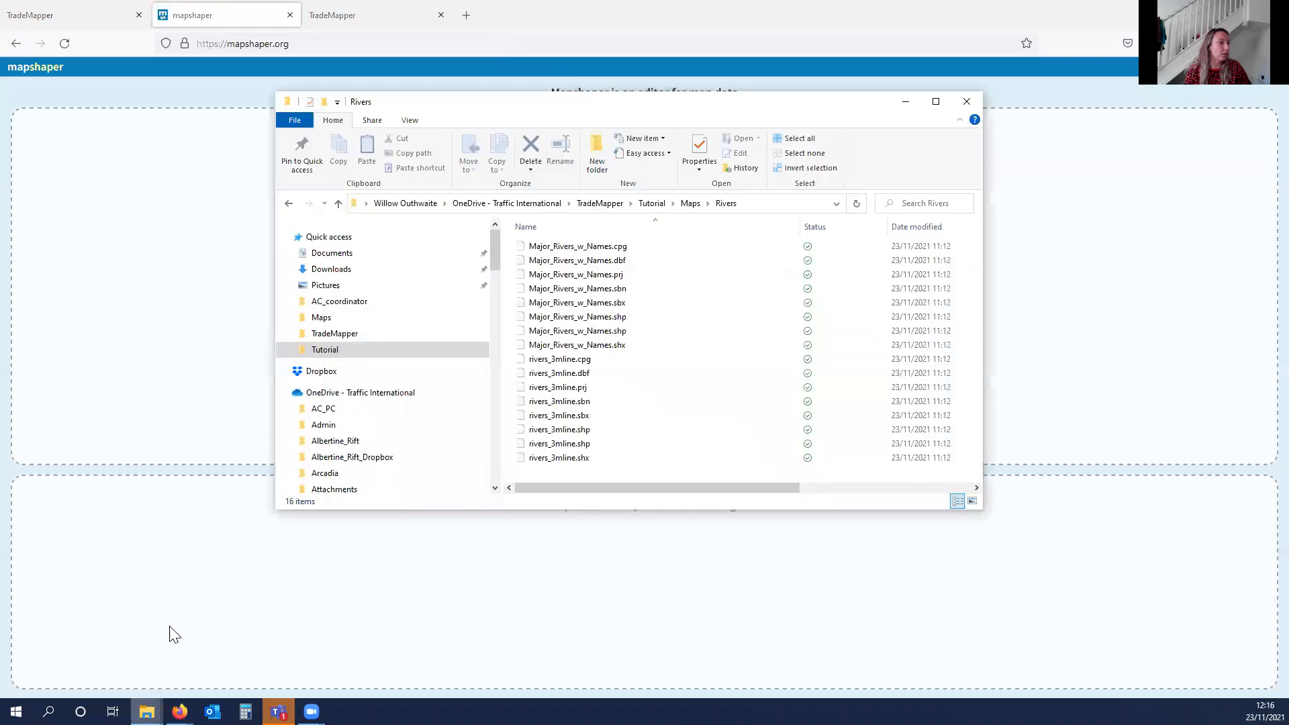
{"action": "left_click", "coordinate": [600, 249]}
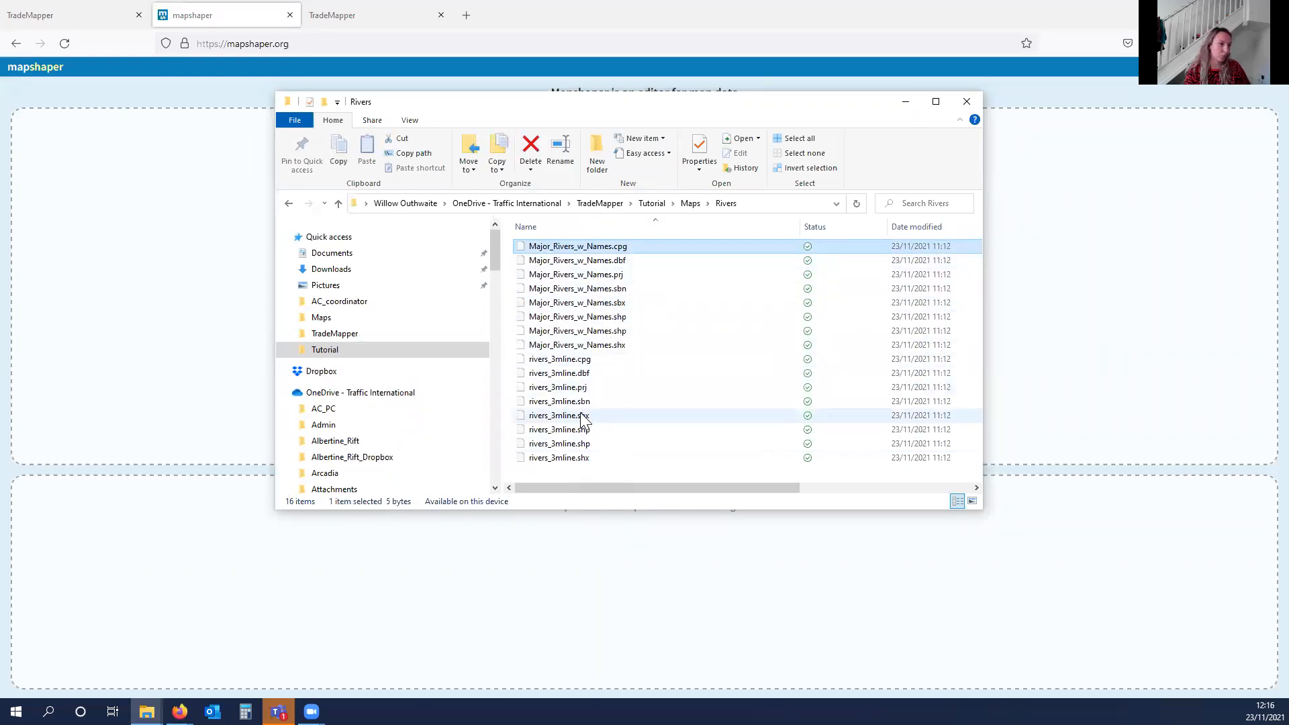
{"action": "left_click", "coordinate": [608, 346], "text": "shift"}
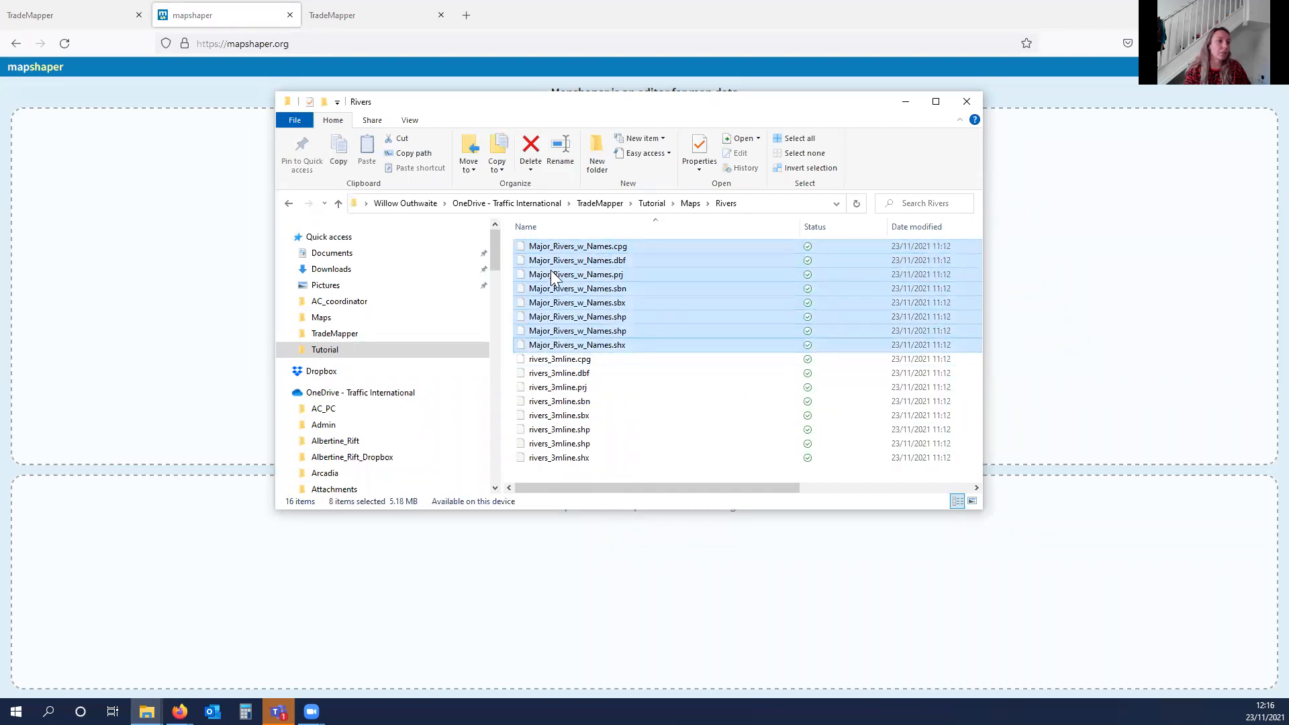
{"action": "left_click_drag", "start_coordinate": [596, 245], "coordinate": [1069, 157]}
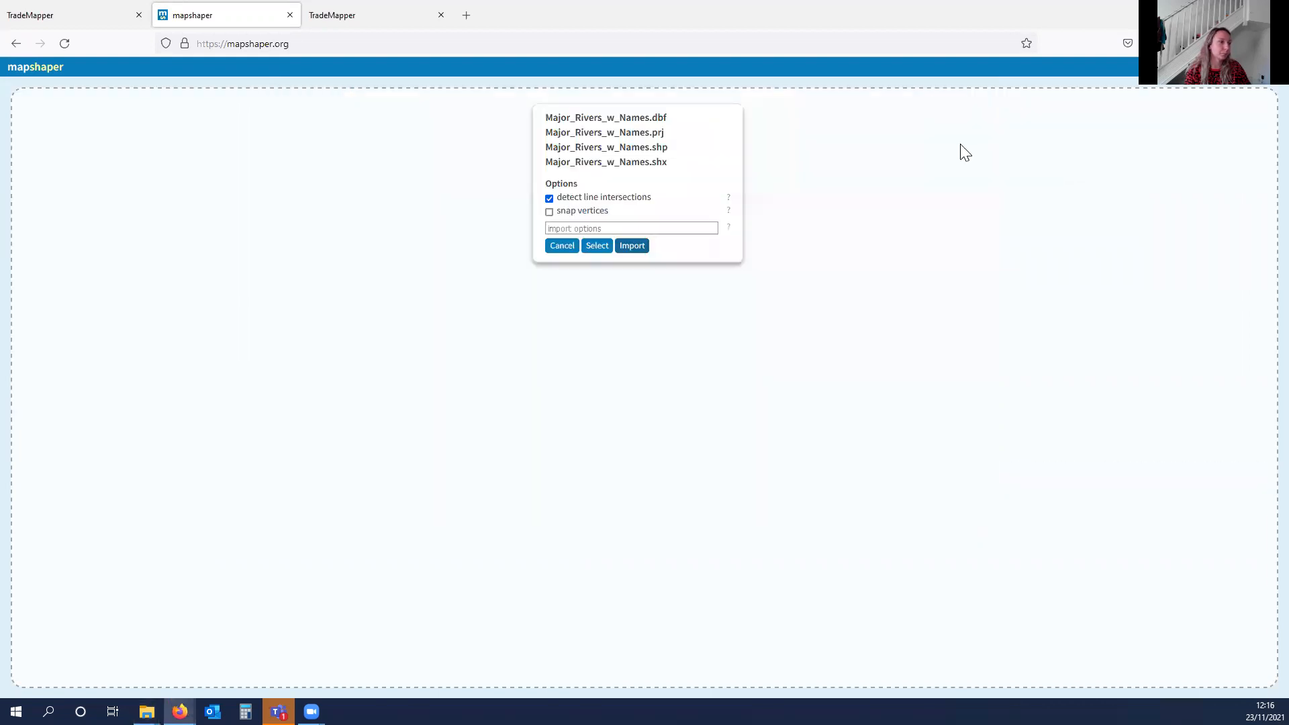
{"action": "left_click", "coordinate": [632, 247]}
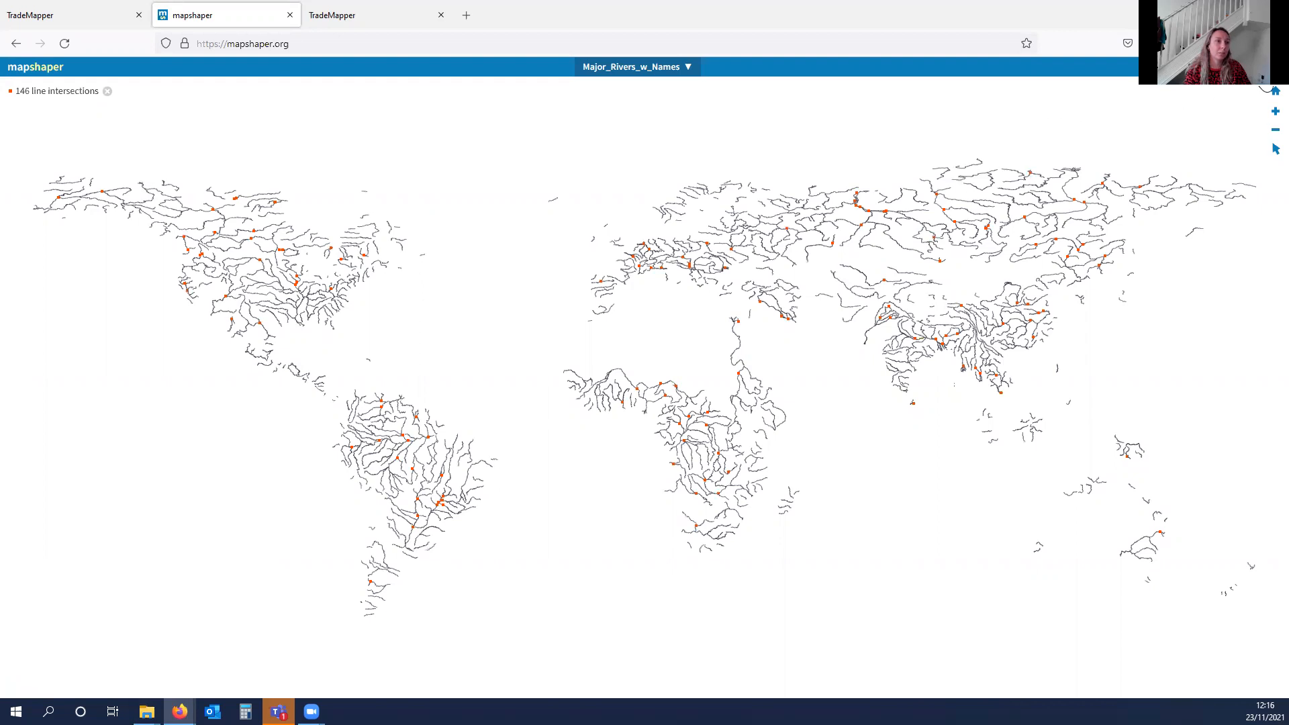
Export the Major_Rivers_w_Names layer from mapshaper in TopoJSON format and save the file.
{"action": "left_click", "coordinate": [1265, 67]}
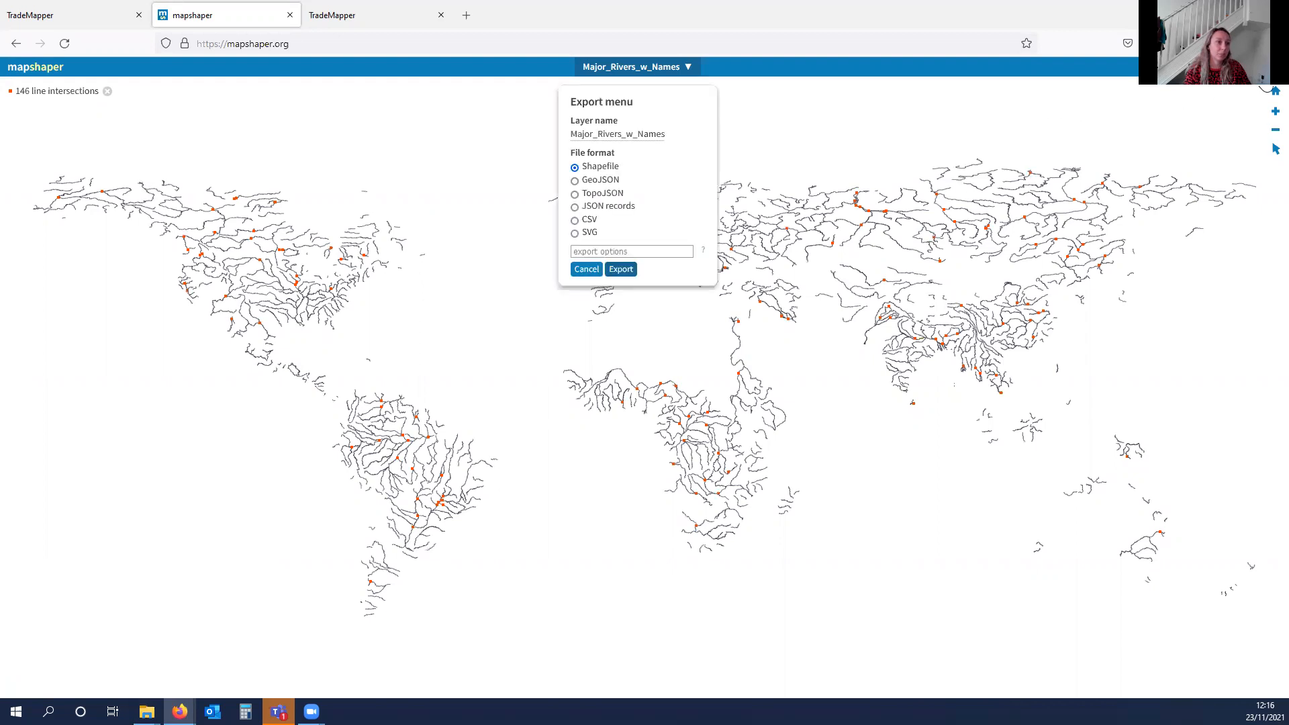
{"action": "left_click", "coordinate": [575, 194]}
{"action": "left_click", "coordinate": [621, 270]}
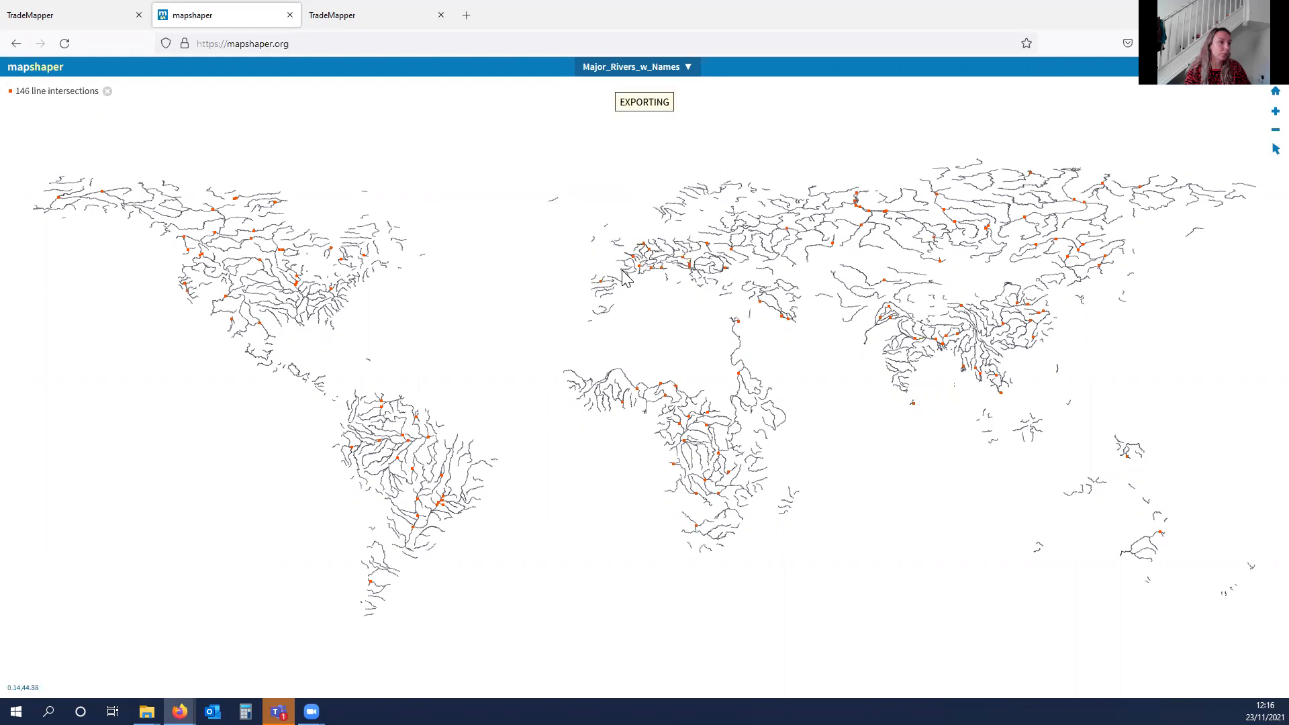
{"action": "left_click", "coordinate": [624, 398]}
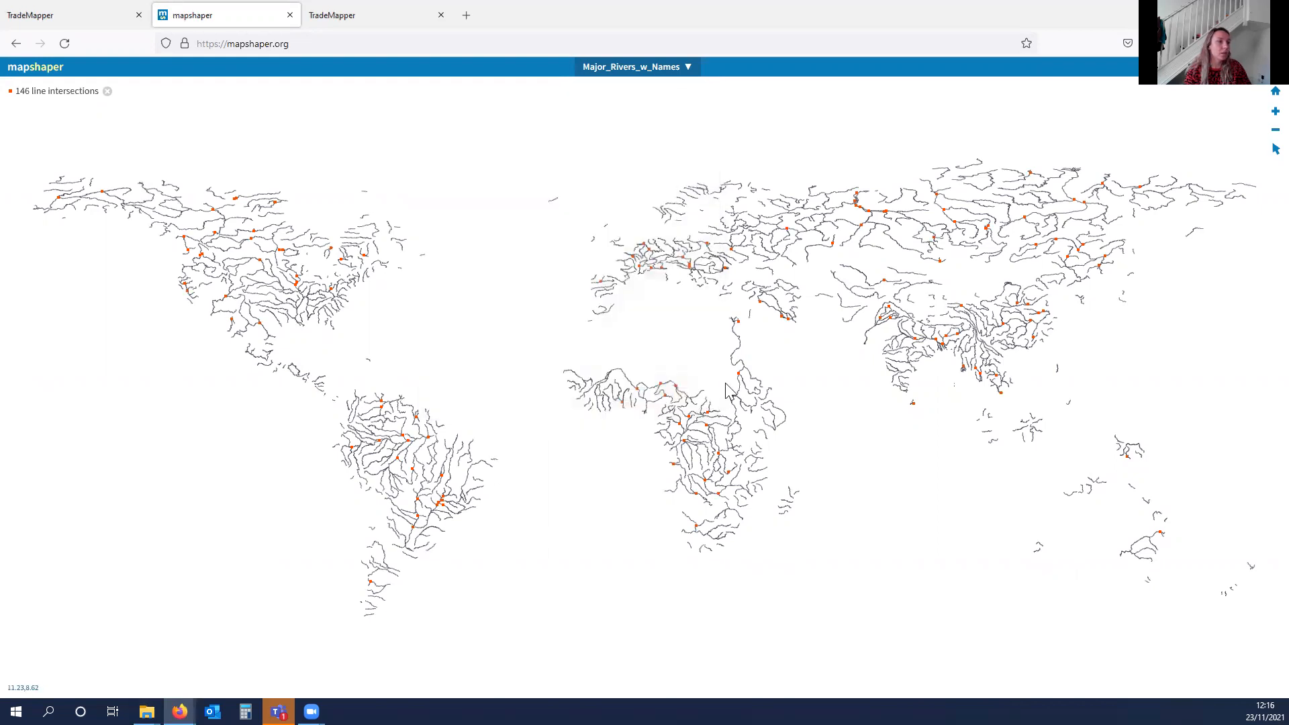
Move the exported Major_Rivers_w_Names.json from Downloads into the tutorial's Maps folder.
{"action": "mouse_move", "coordinate": [146, 712]}
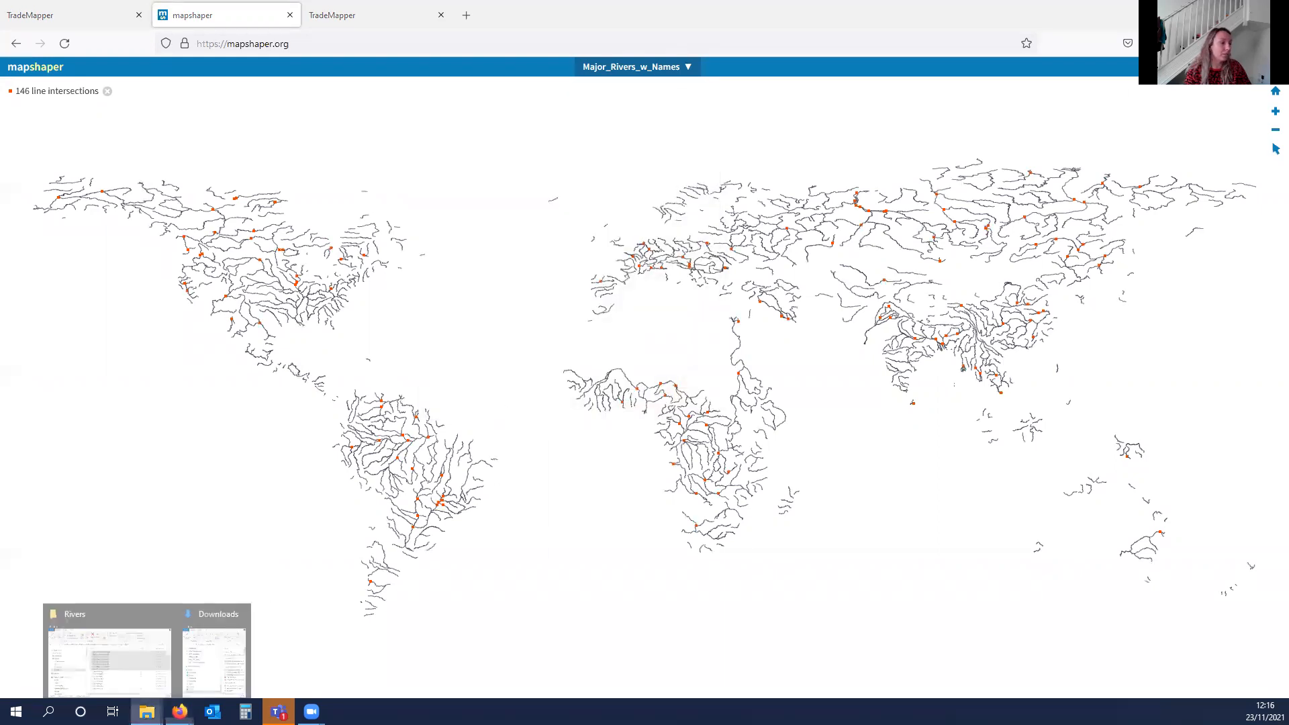
{"action": "left_click", "coordinate": [211, 661]}
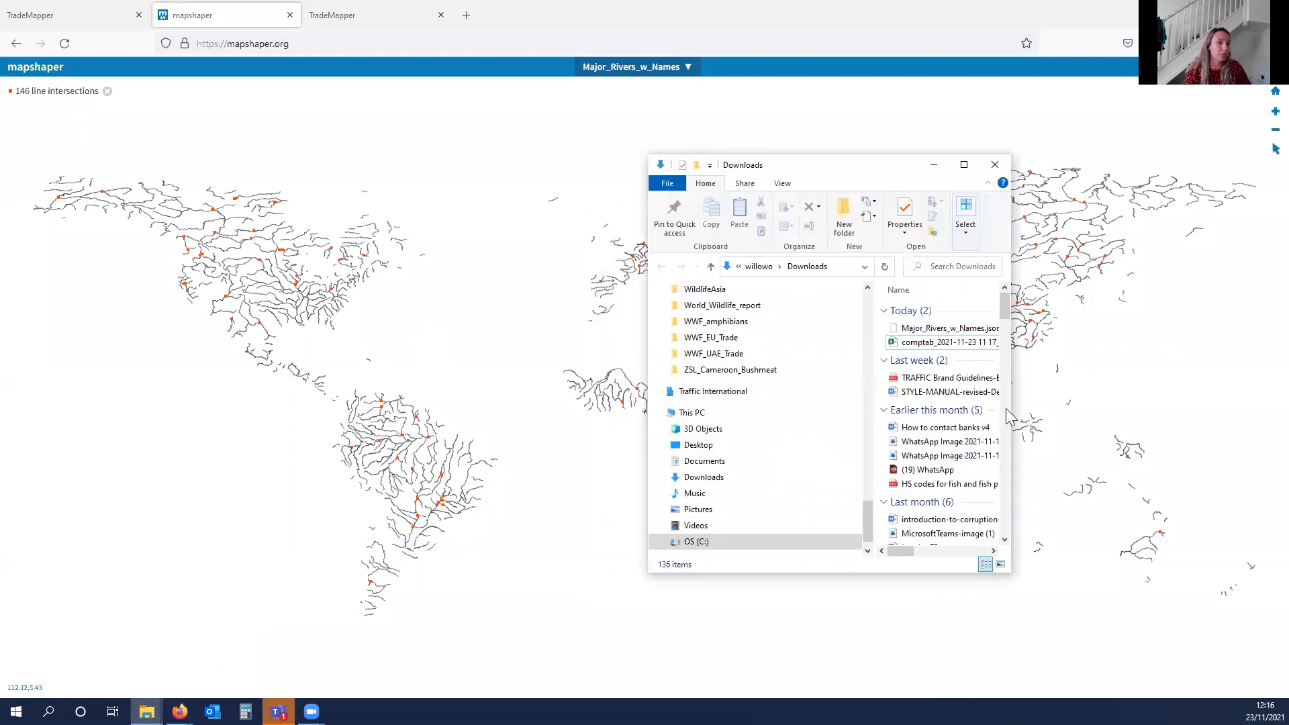
{"action": "left_click_drag", "start_coordinate": [1014, 418], "coordinate": [1091, 417]}
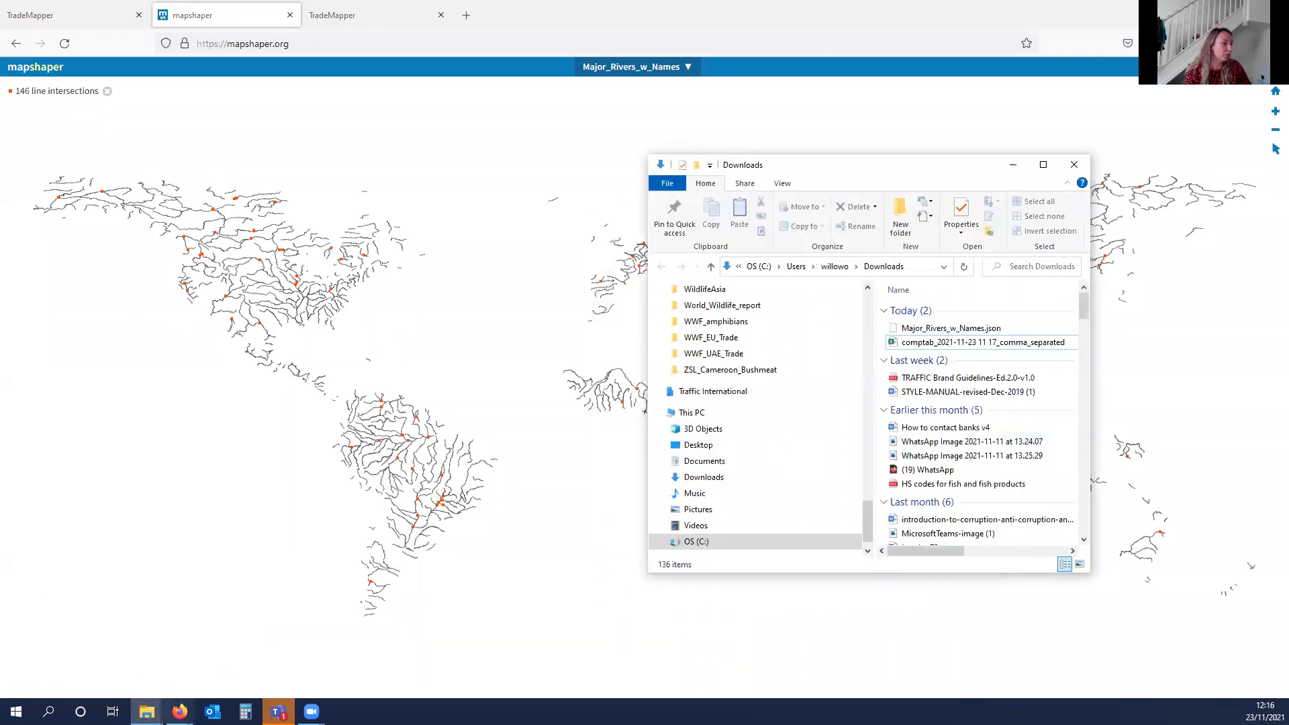
{"action": "mouse_move", "coordinate": [147, 712]}
{"action": "left_click", "coordinate": [87, 654]}
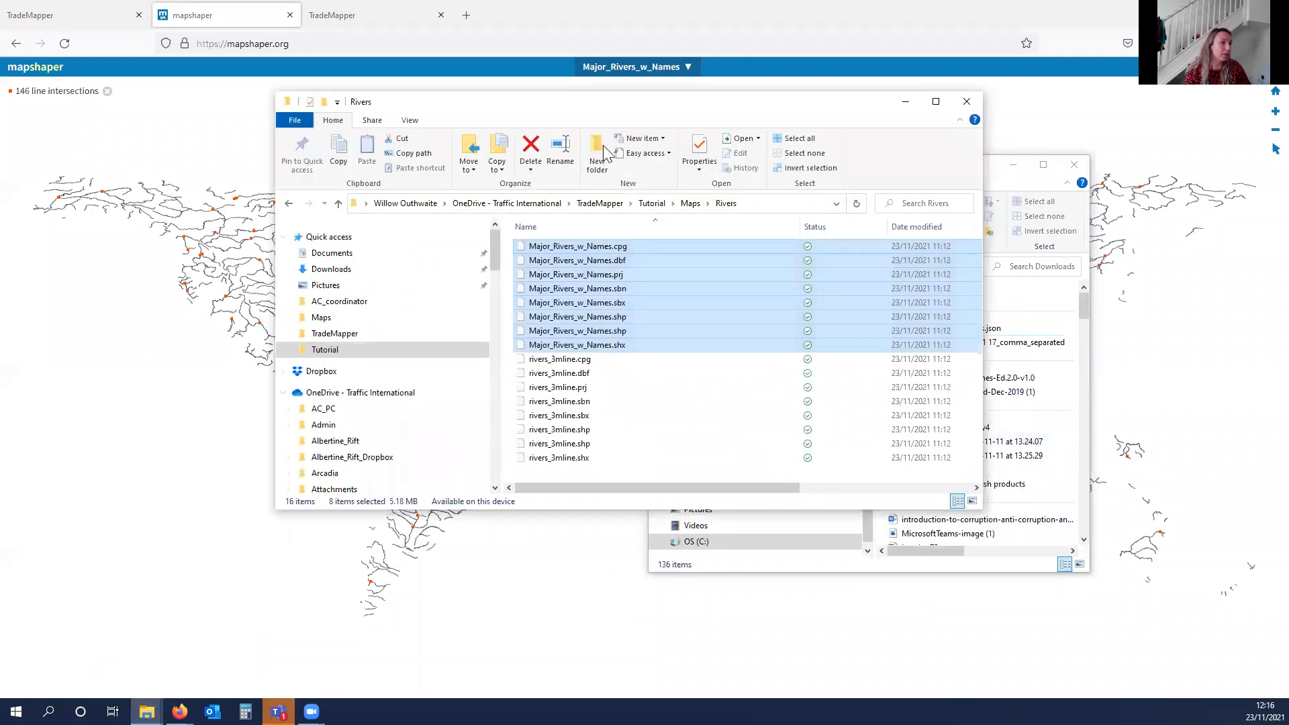
{"action": "left_click", "coordinate": [691, 203]}
{"action": "left_click", "coordinate": [994, 176]}
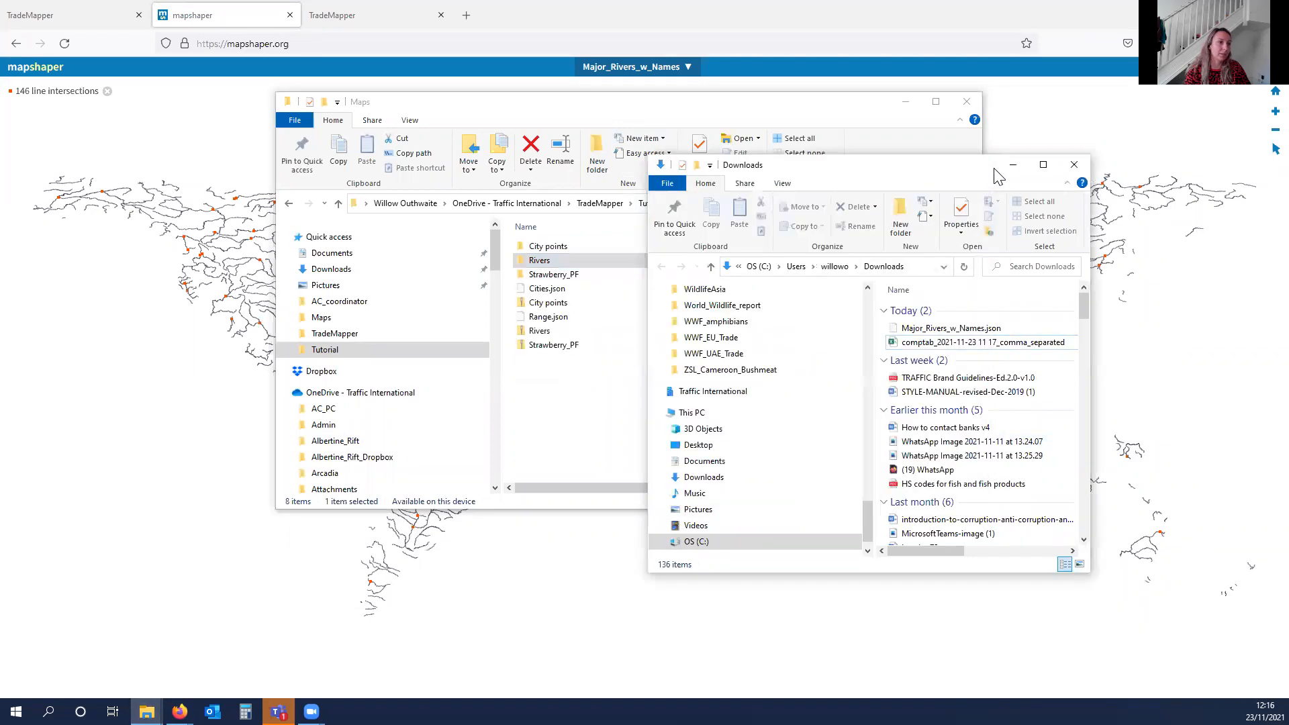
{"action": "left_click_drag", "start_coordinate": [925, 334], "coordinate": [553, 397]}
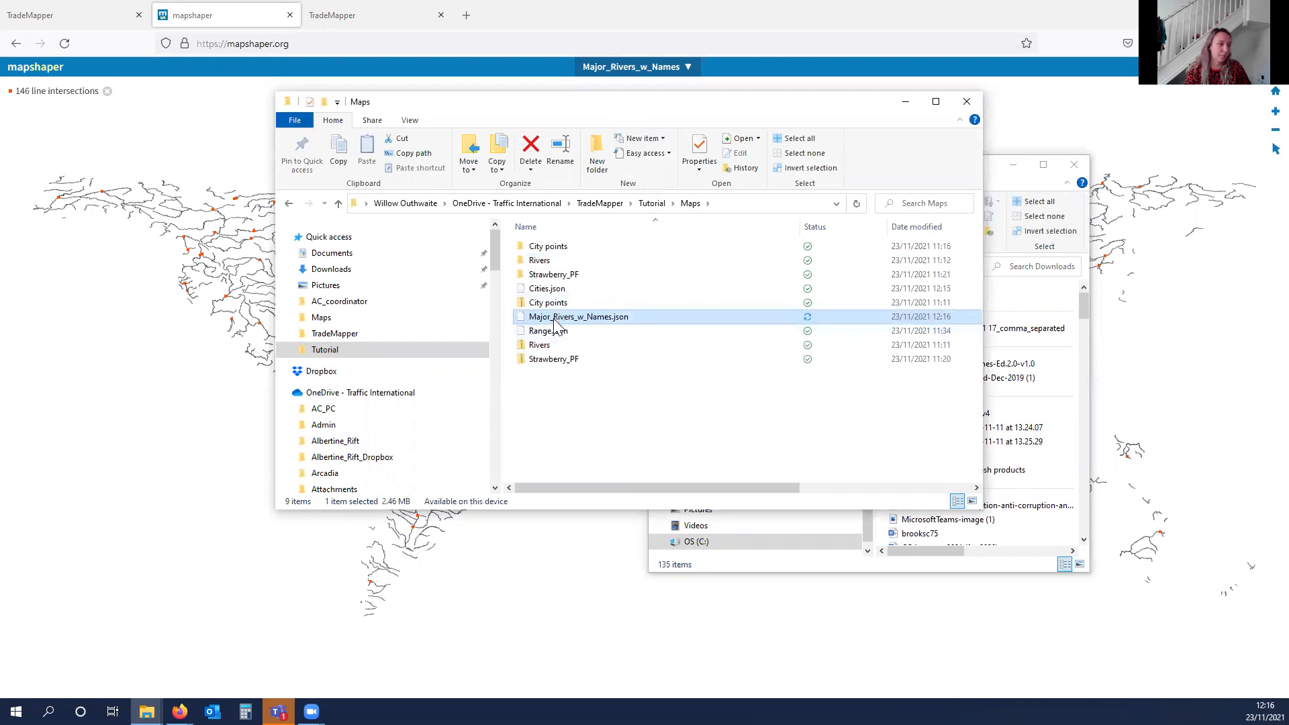
Rename Major_Rivers_w_Names.json in the Maps folder as Rivers.json and return to the browser.
{"action": "left_click", "coordinate": [577, 317]}
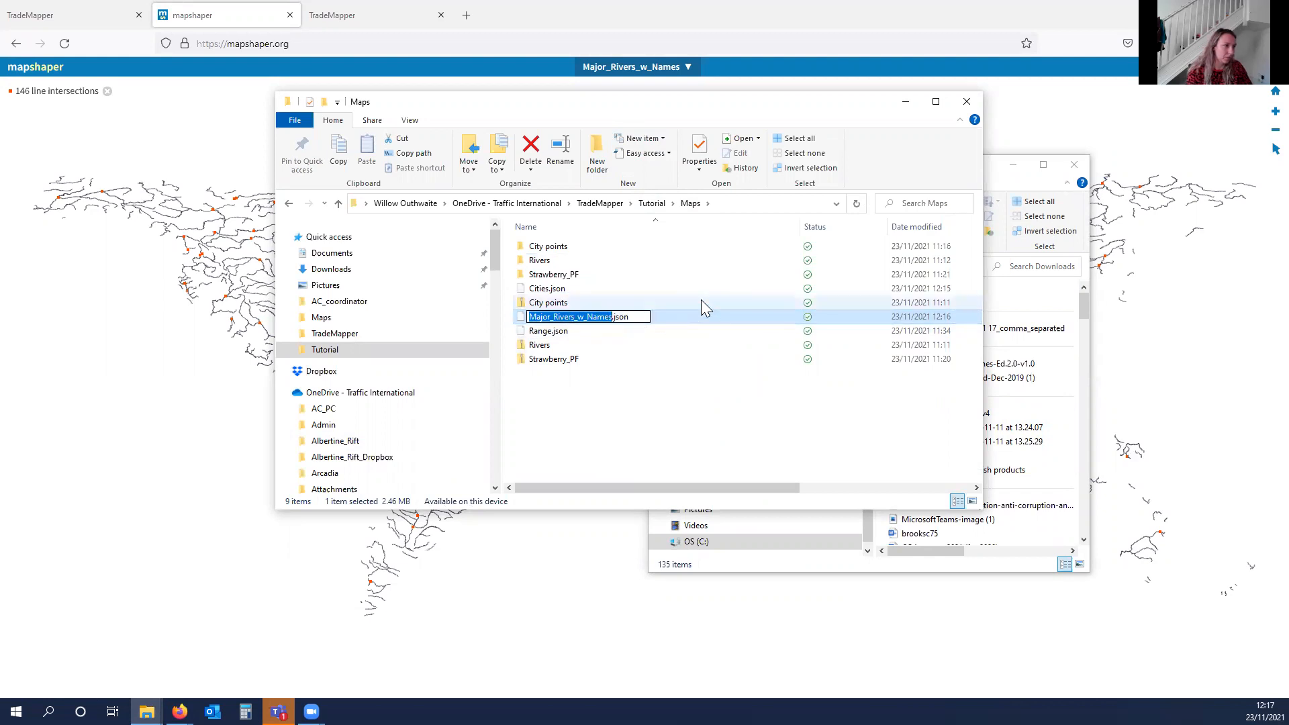
{"action": "type", "text": "Rivers"}
{"action": "key", "text": "Return"}
{"action": "left_click", "coordinate": [584, 613]}
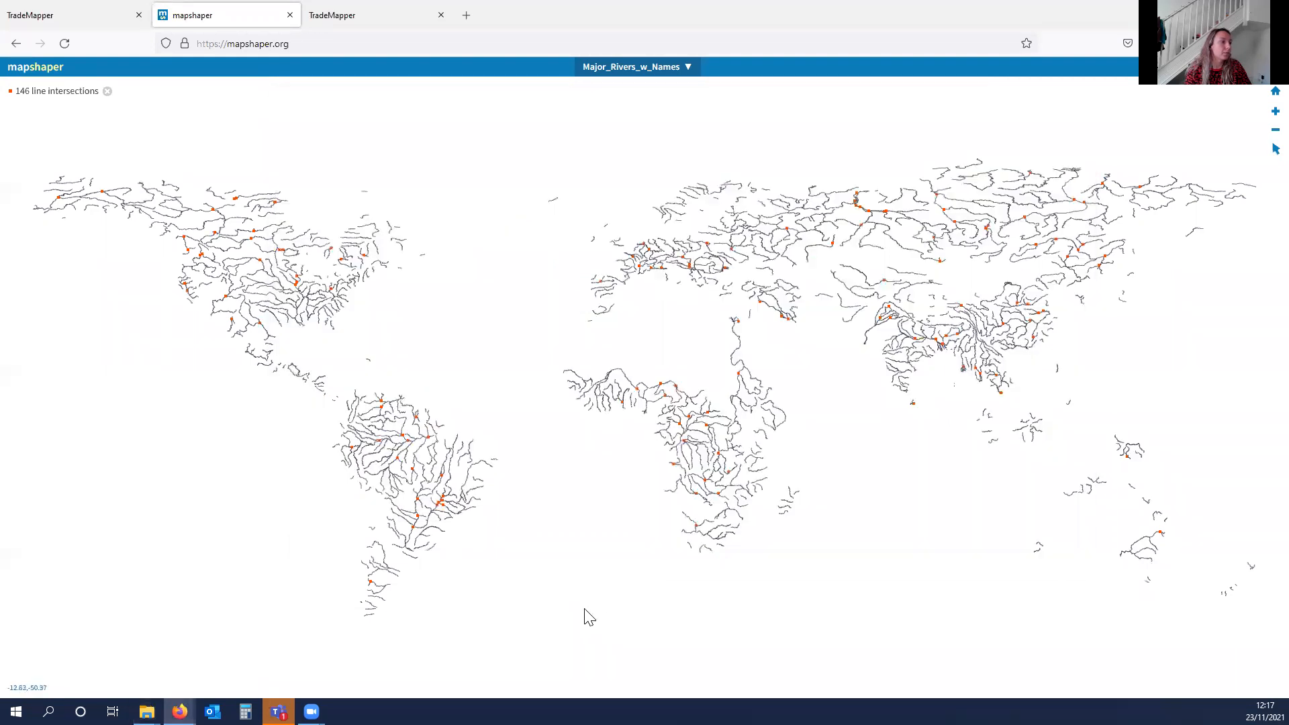
Switch to TradeMapper and add Rivers.json from the Maps folder as the third map layer.
{"action": "left_click", "coordinate": [352, 20]}
{"action": "left_click", "coordinate": [59, 538]}
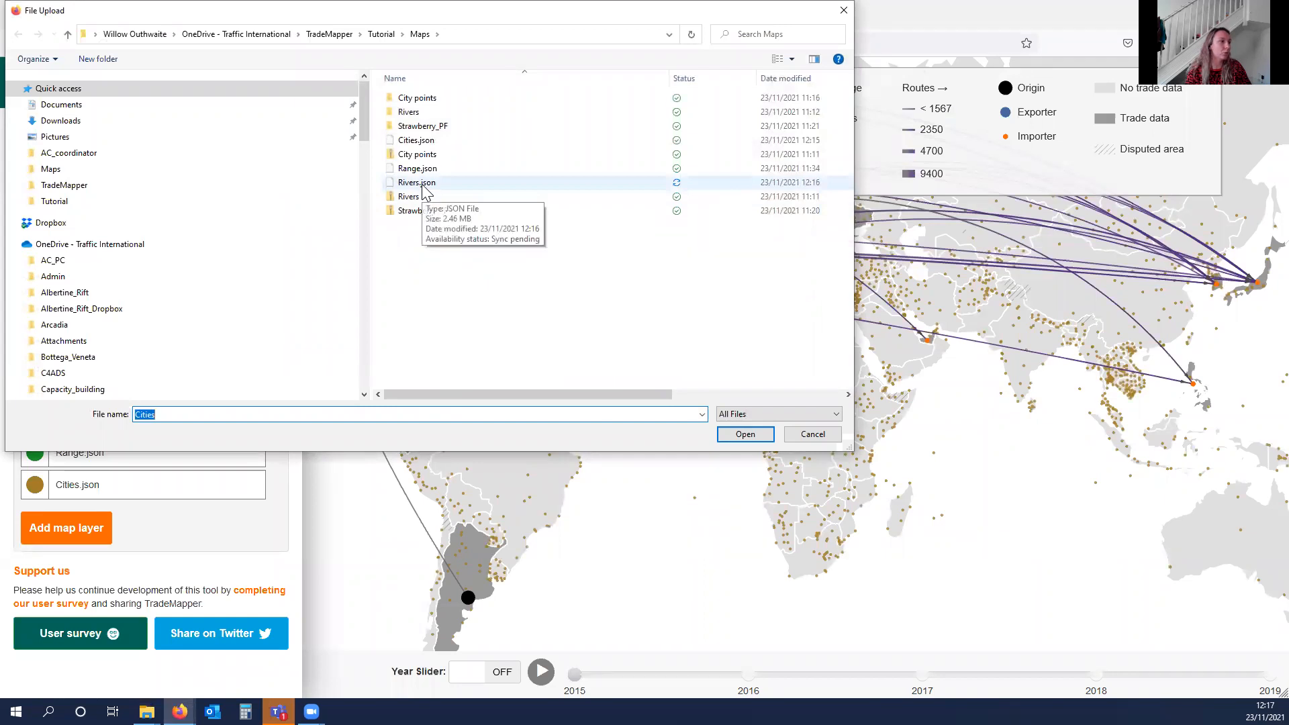
{"action": "left_click", "coordinate": [424, 188]}
{"action": "double_click", "coordinate": [424, 188]}
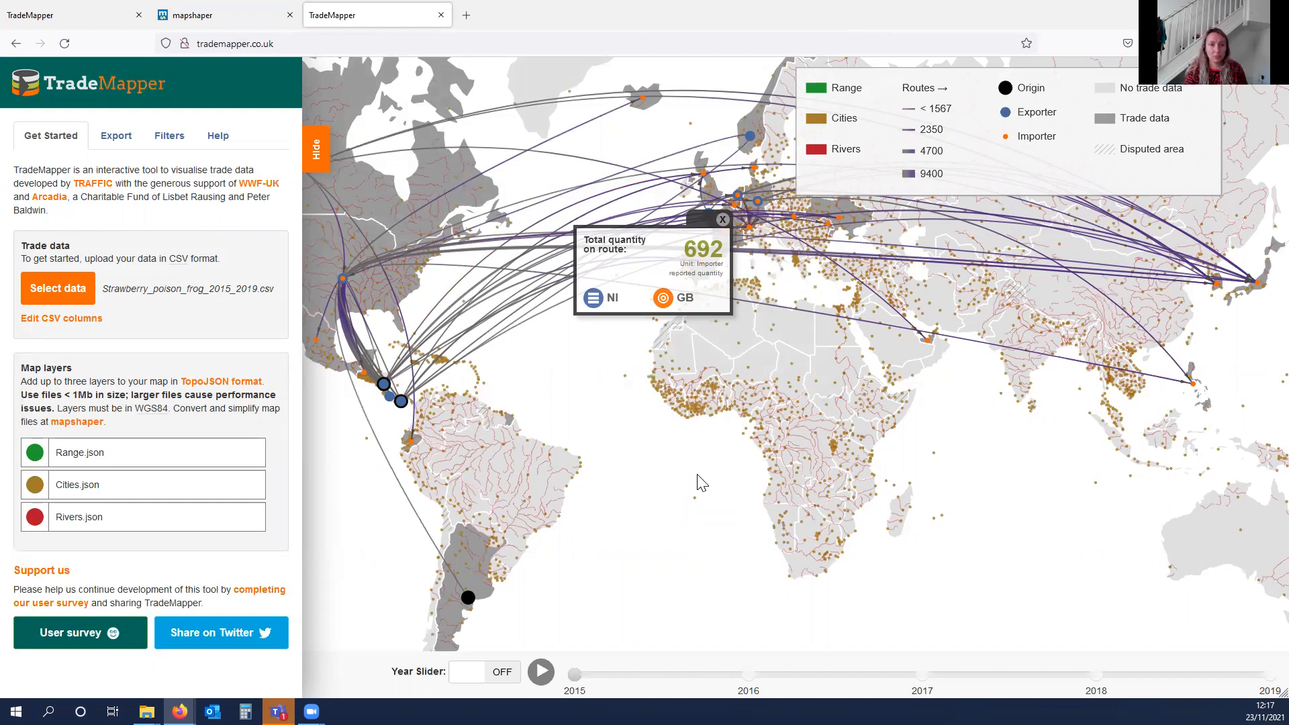
Switch to mapshaper, view the simplification options for the rivers layer, and leave without applying them.
{"action": "left_click", "coordinate": [213, 16]}
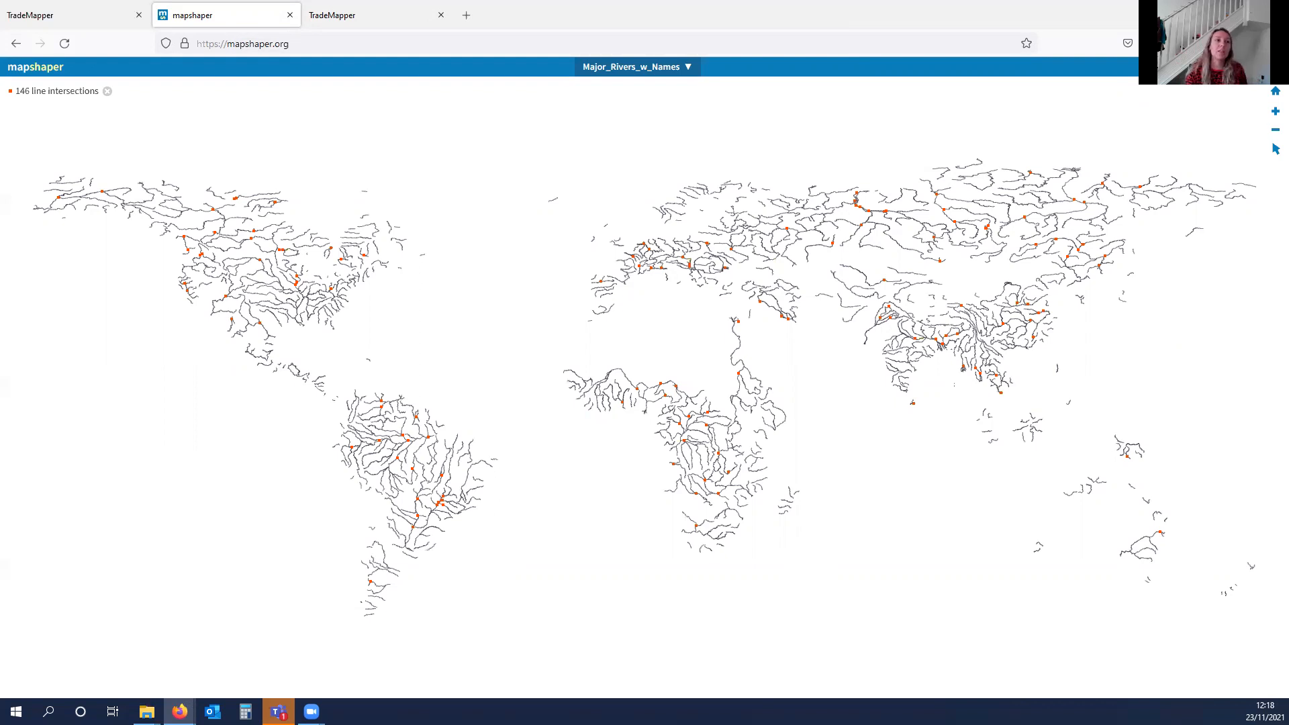
{"action": "left_click", "coordinate": [1188, 72]}
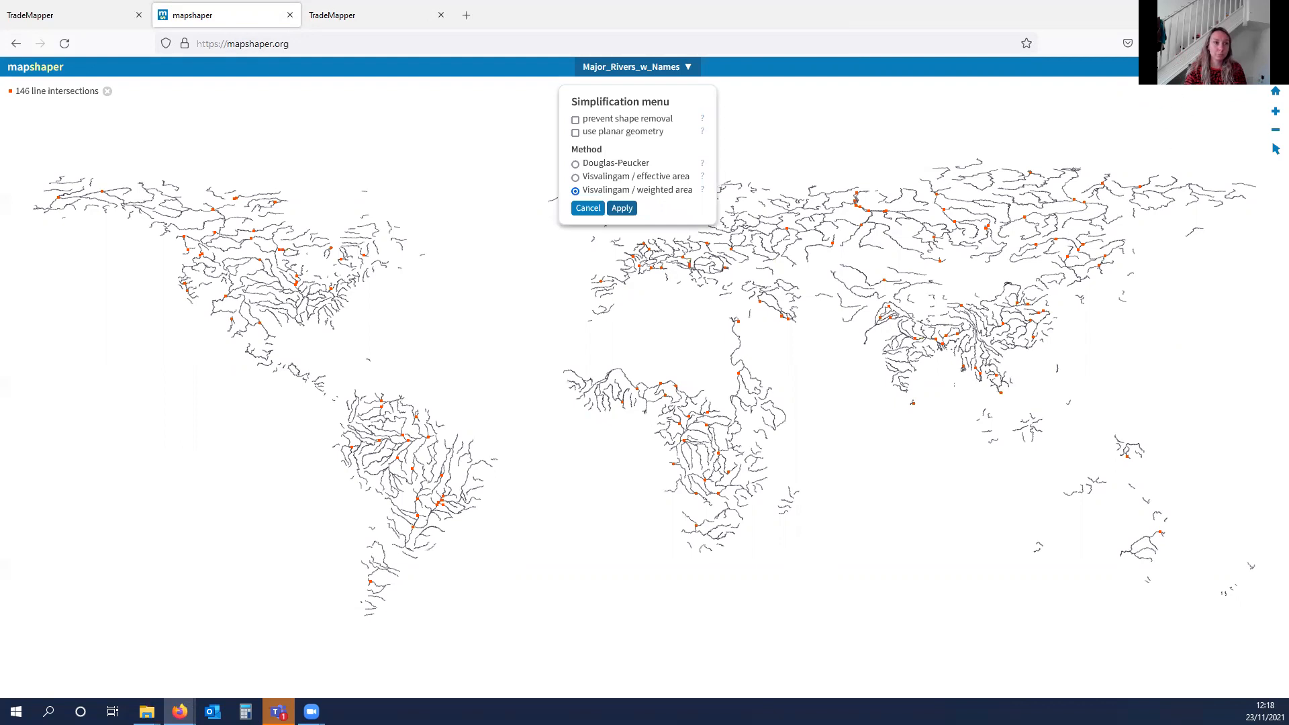
{"action": "left_click", "coordinate": [589, 209]}
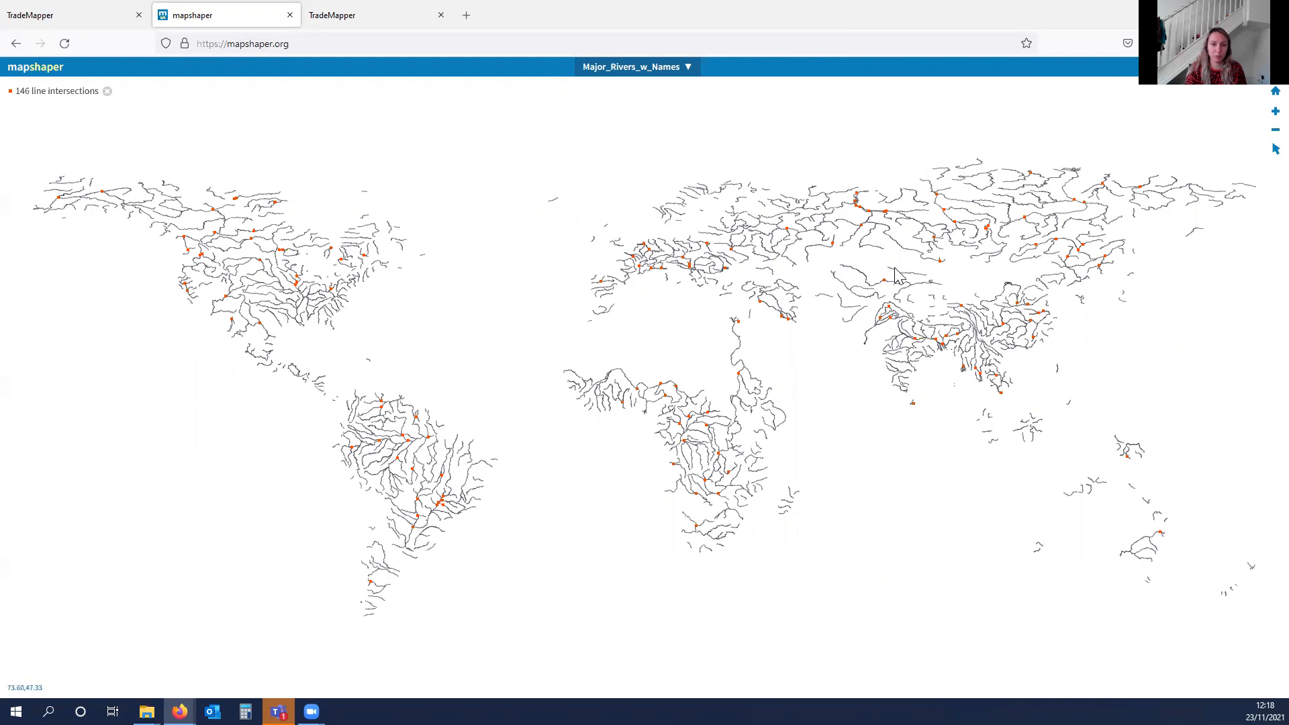
Return to TradeMapper and examine the Cities and Rivers layers over Africa, ending on a wide map view.
{"action": "left_click", "coordinate": [366, 19]}
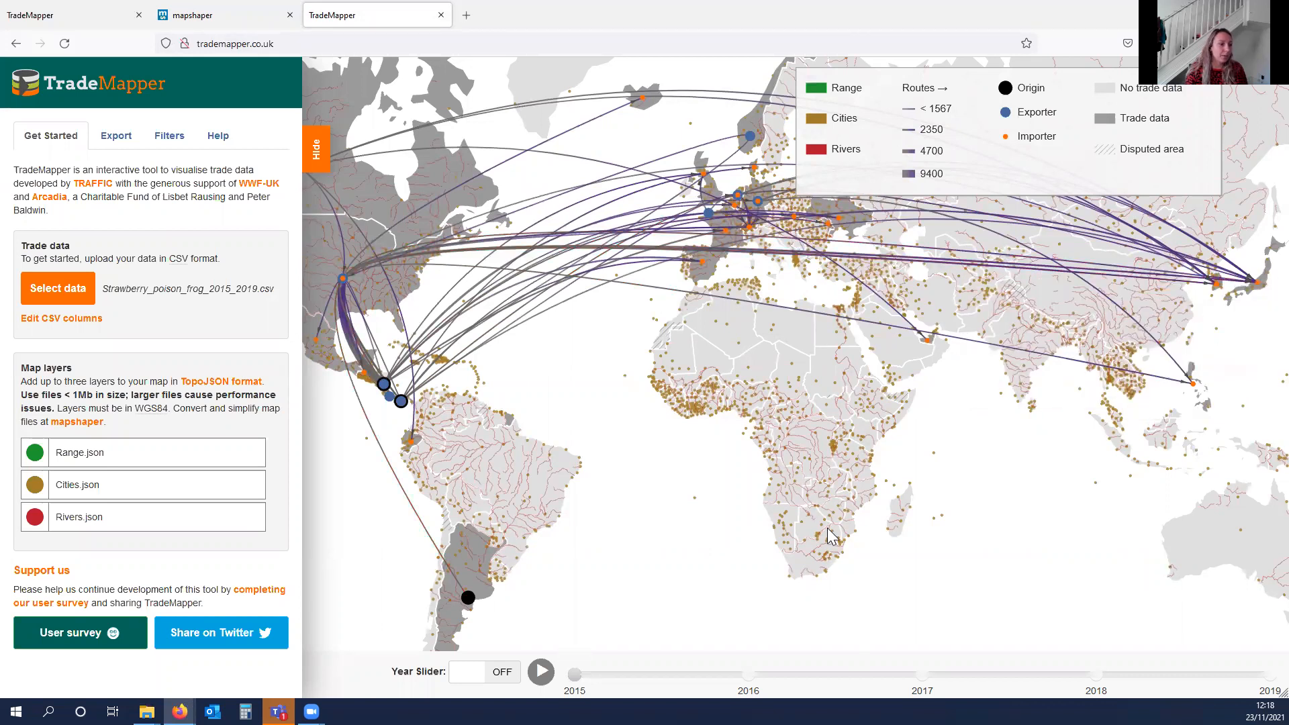
{"action": "scroll", "coordinate": [827, 528], "scroll_direction": "up", "scroll_amount": 4}
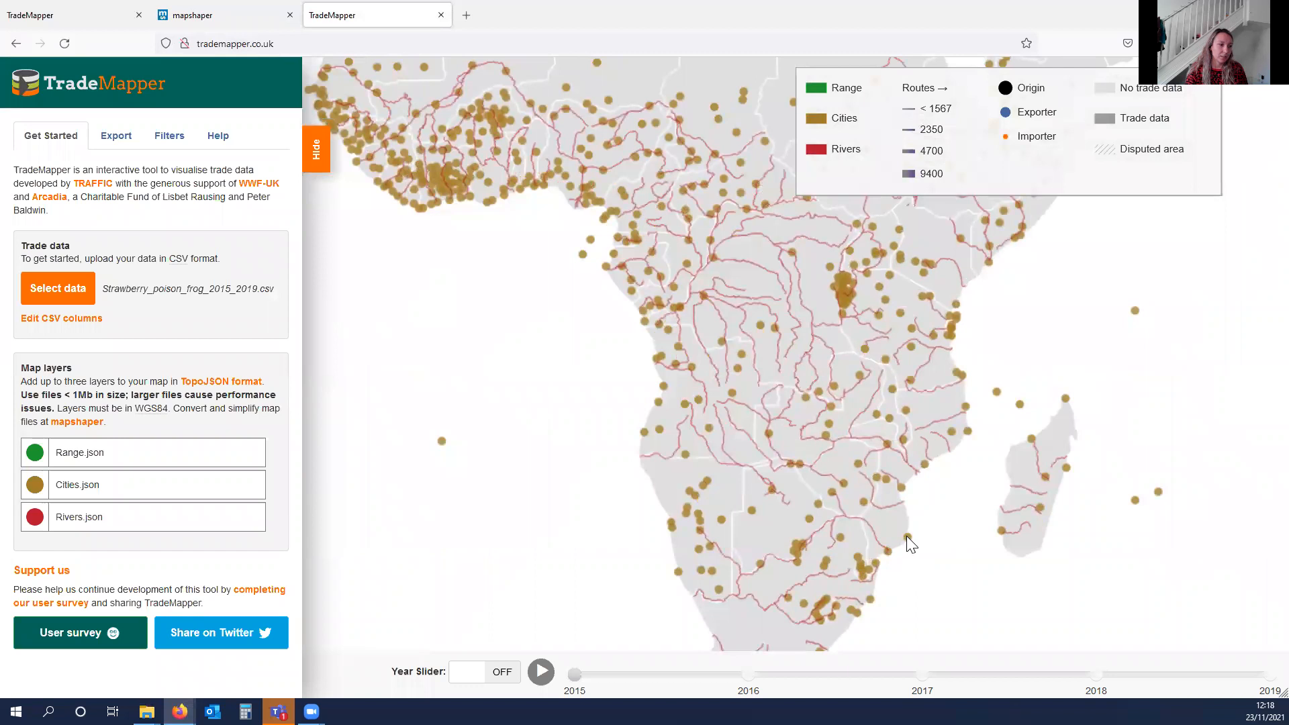
{"action": "scroll", "coordinate": [981, 608], "scroll_direction": "down", "scroll_amount": 3}
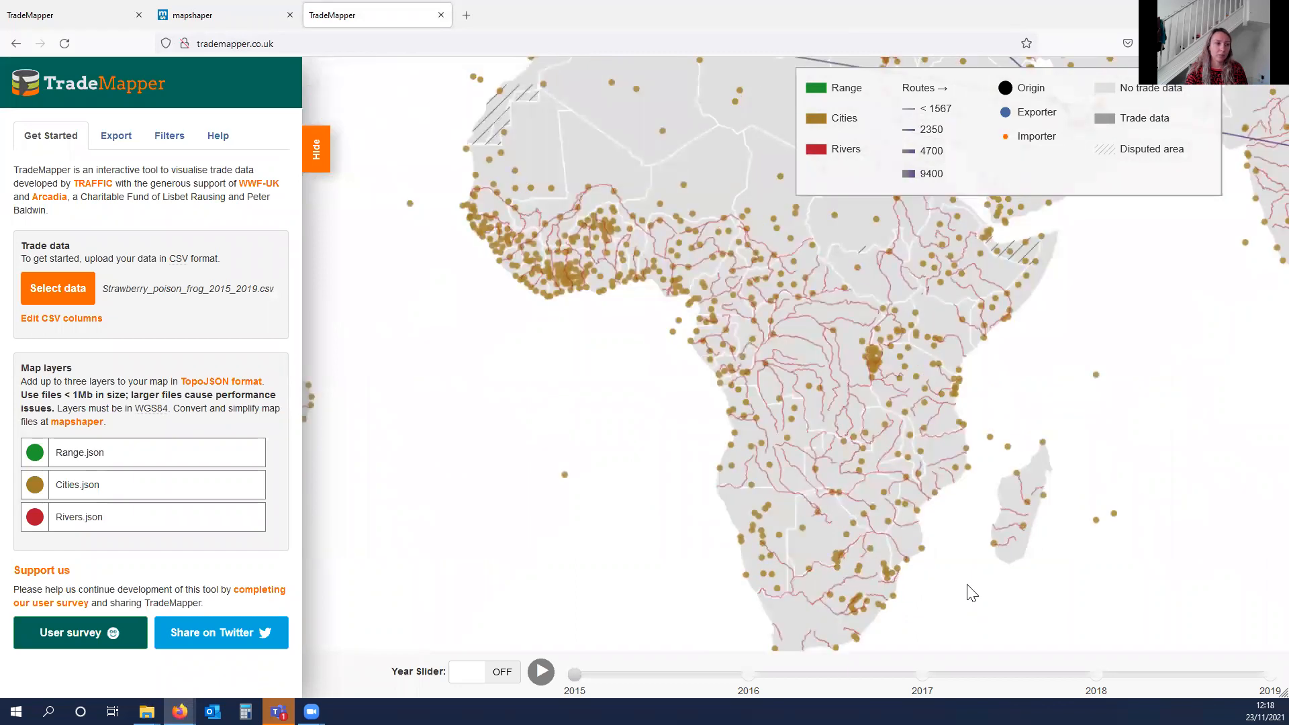
{"action": "scroll", "coordinate": [721, 505], "scroll_direction": "down", "scroll_amount": 1}
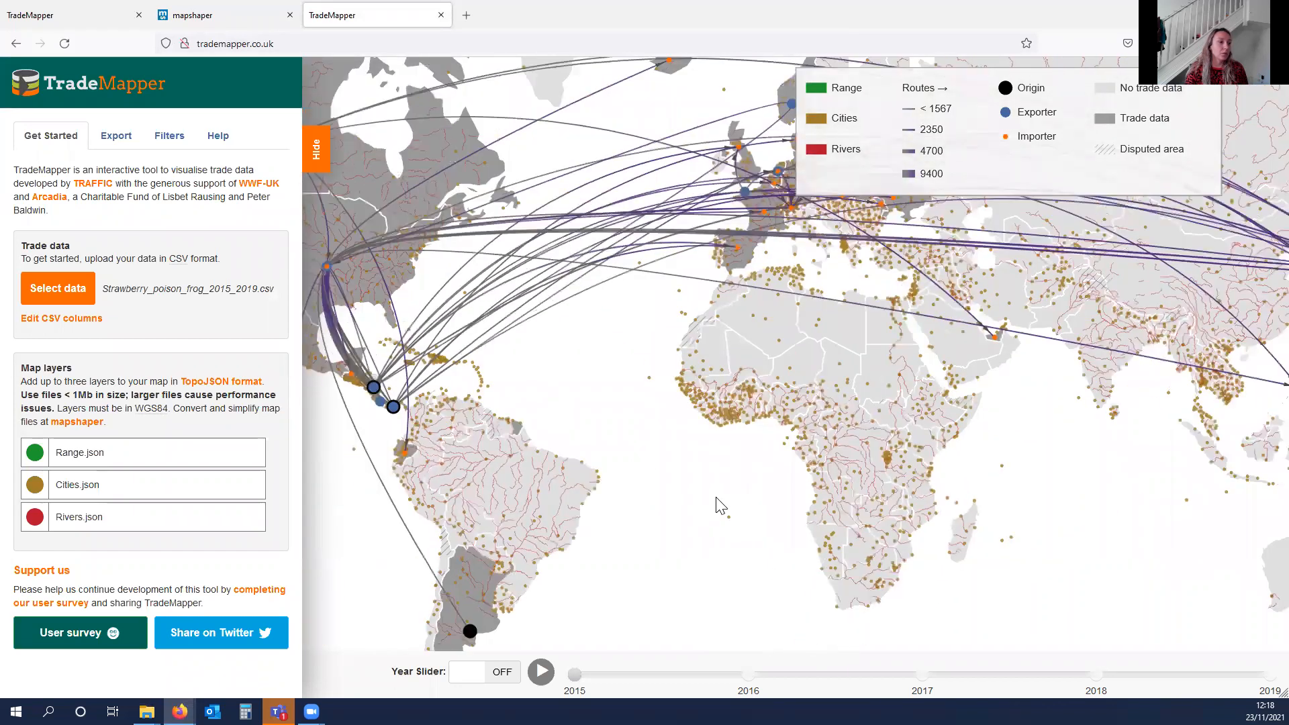
{"action": "left_click_drag", "start_coordinate": [750, 512], "coordinate": [710, 504]}
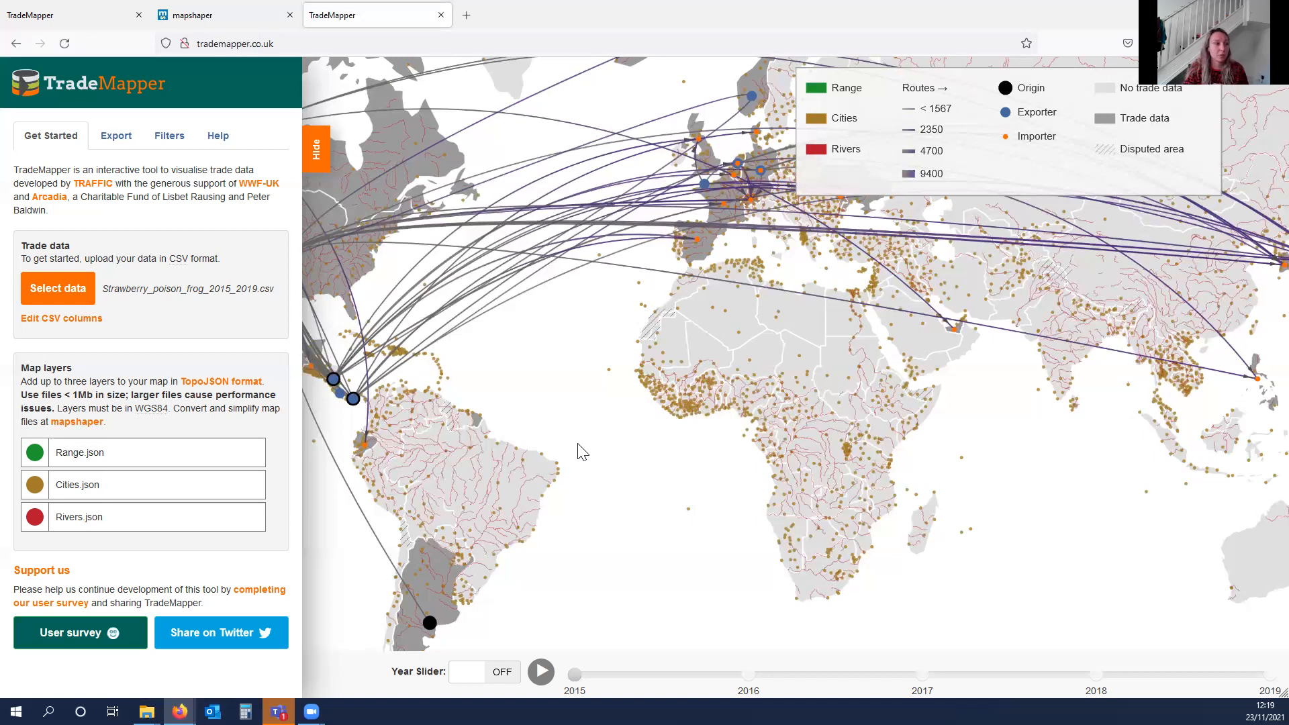
Look over the trade filters and the PNG, SVG and animated GIF export options, ending on the getting-started settings.
{"action": "left_click", "coordinate": [457, 280]}
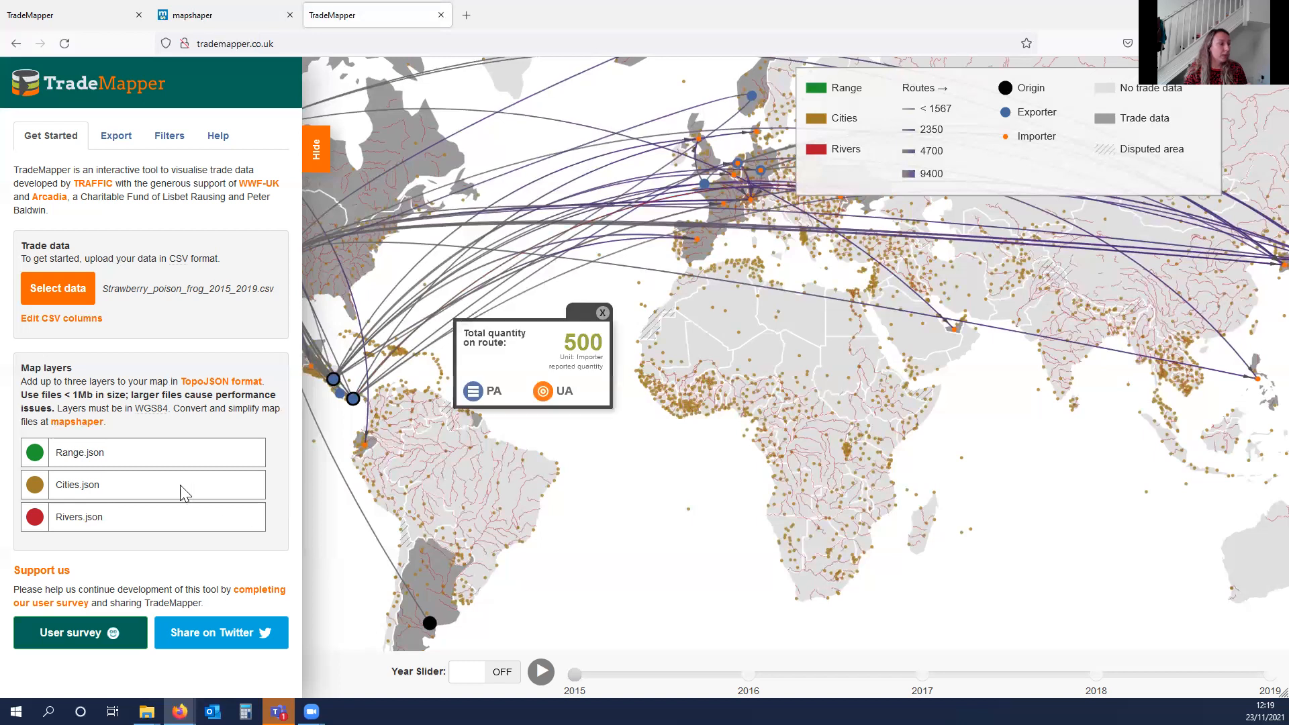
{"action": "left_click", "coordinate": [170, 136]}
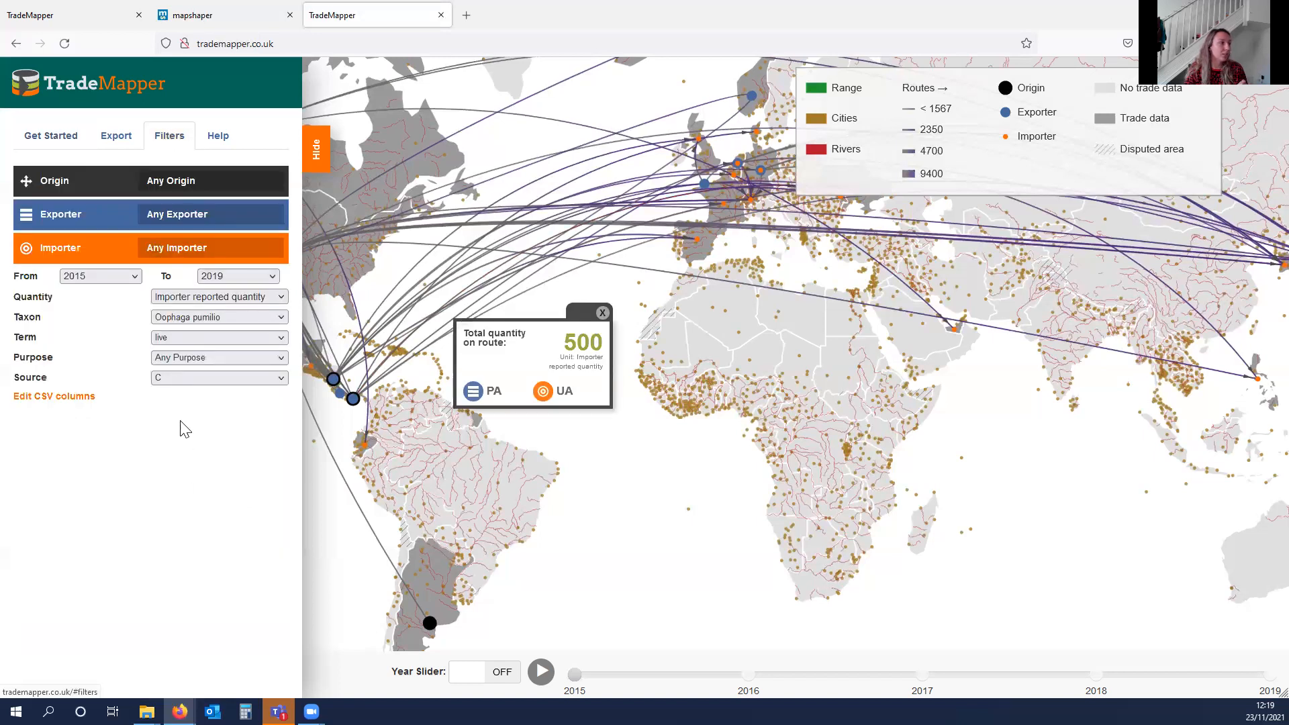
{"action": "left_click", "coordinate": [118, 144]}
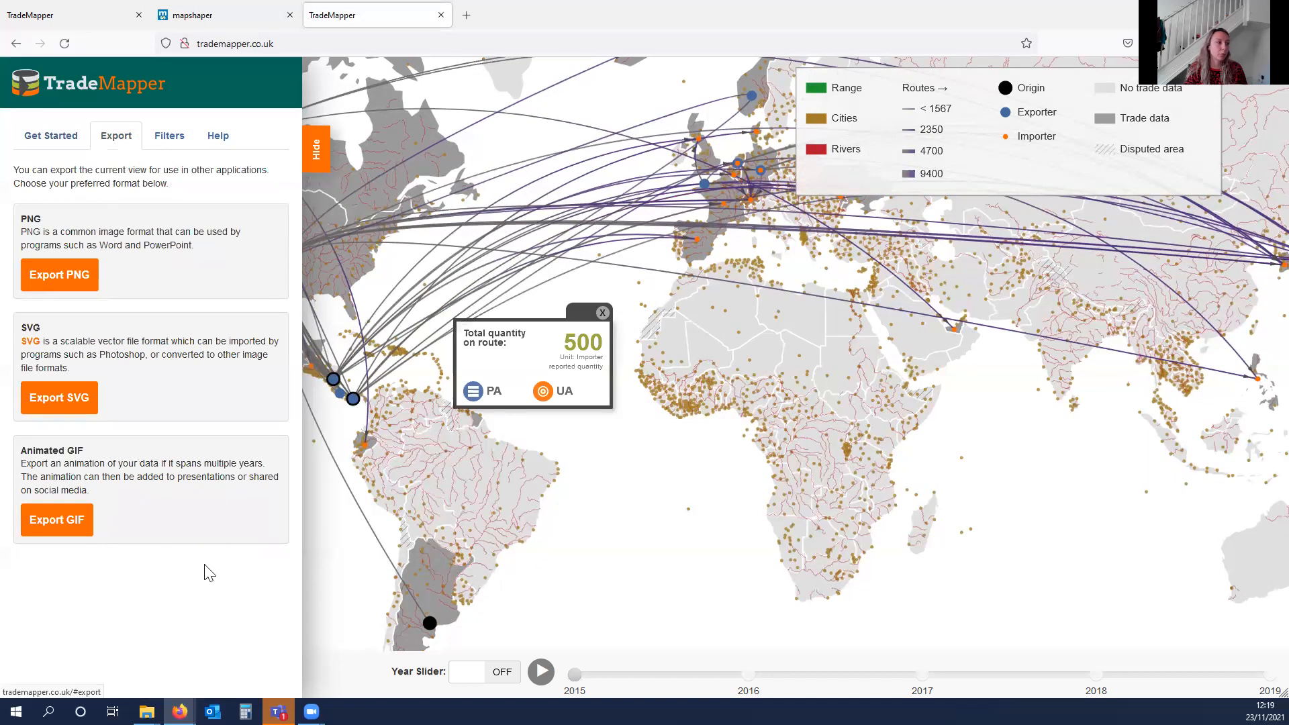
{"action": "left_click", "coordinate": [41, 137]}
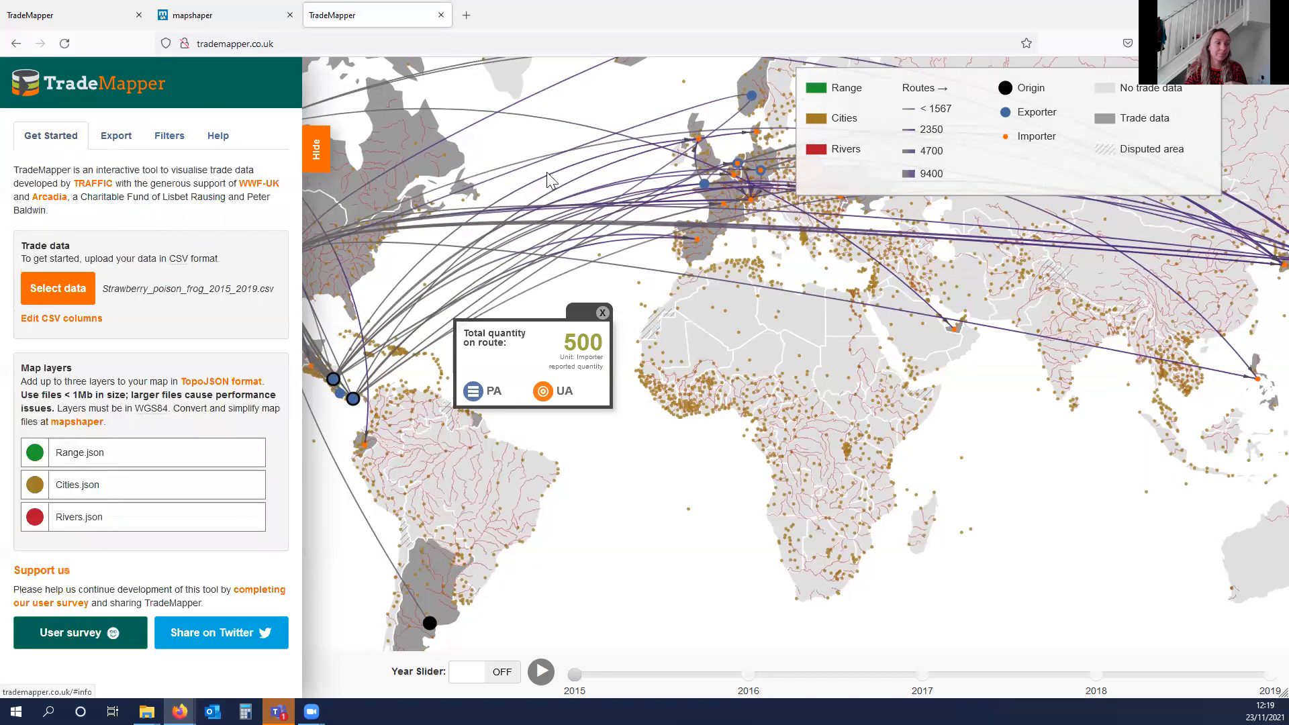